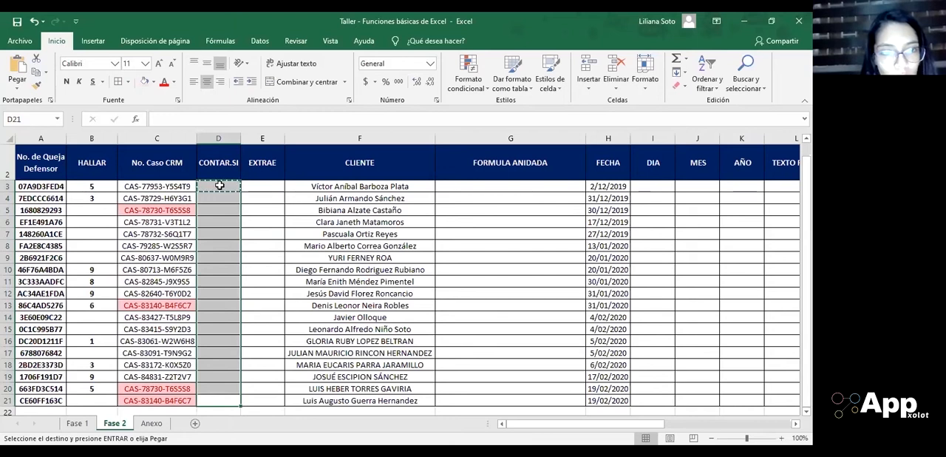
Step: Paste the copied CONTAR.SI formula from D3 into the whole column range D3:D21
key(Down)
key(Left)
key(ctrl+Down)
key(Right)
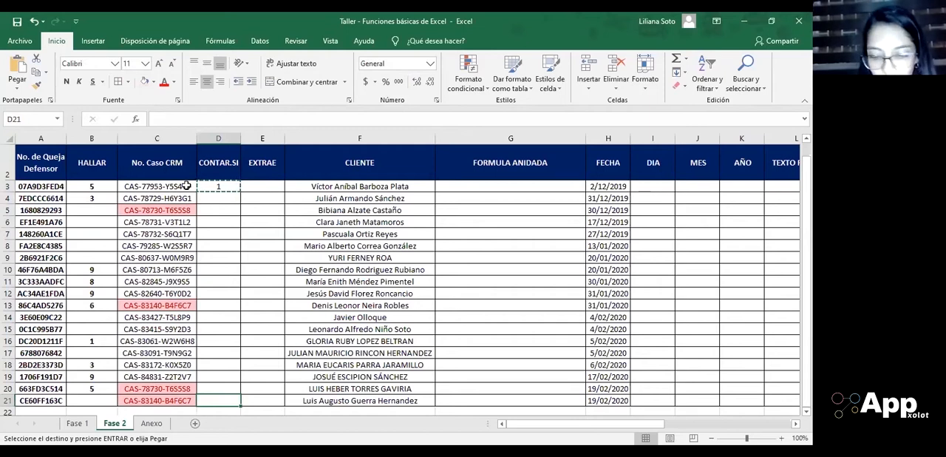
key(ctrl+shift+Up)
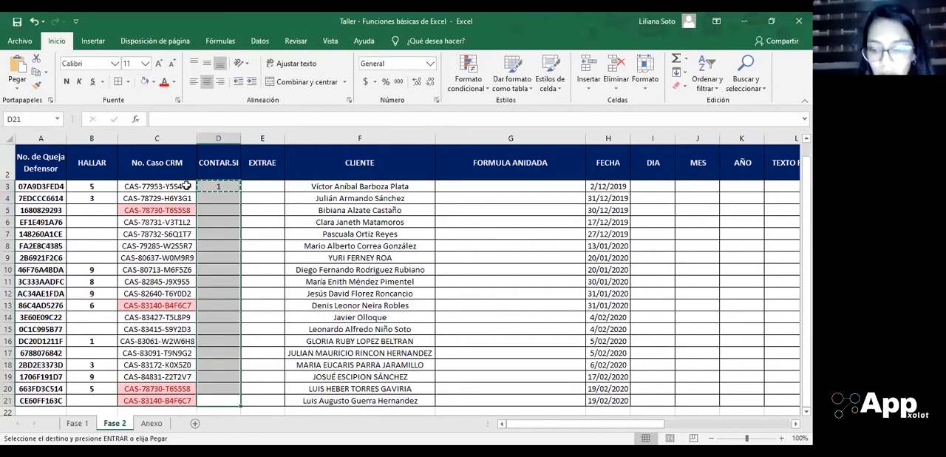
key(Return)
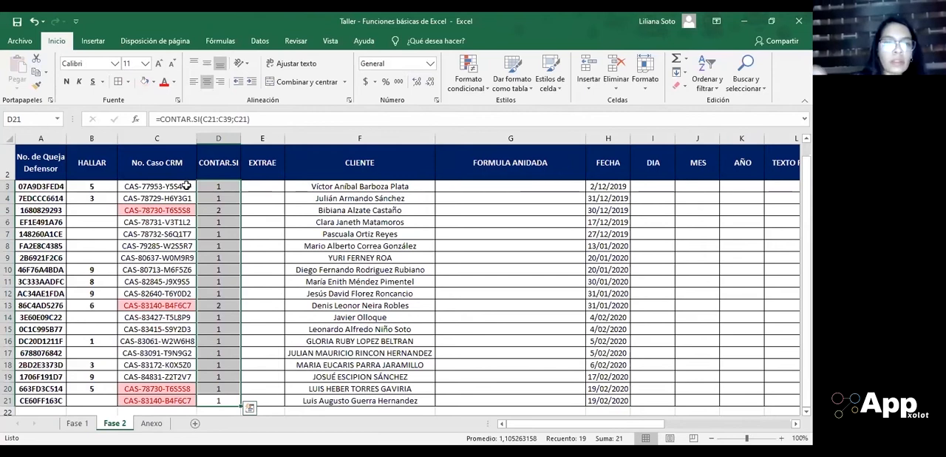
Step: Turn on filters for the header row and filter the CONTAR.SI column to show only the value 2
click(231, 166)
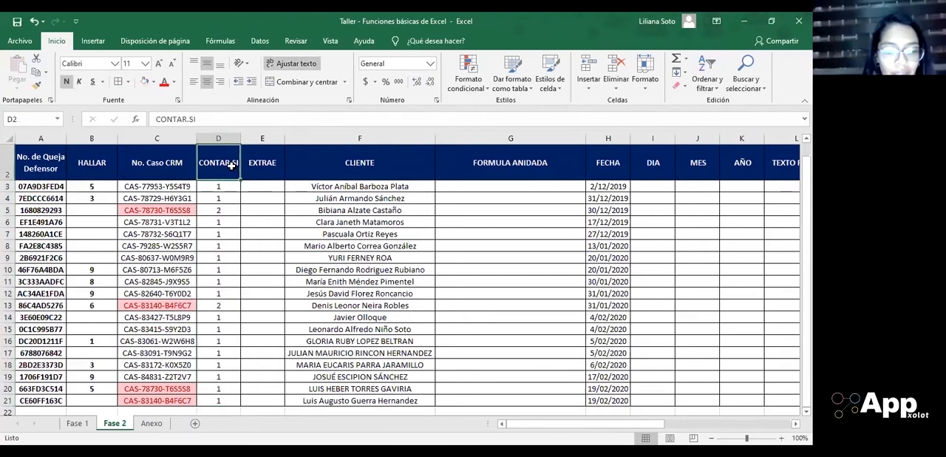
key(ctrl+shift+l)
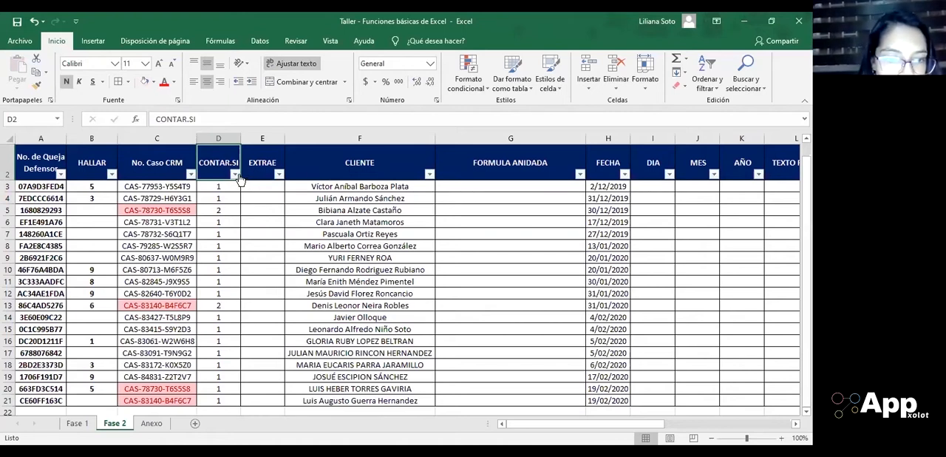
click(235, 174)
click(117, 300)
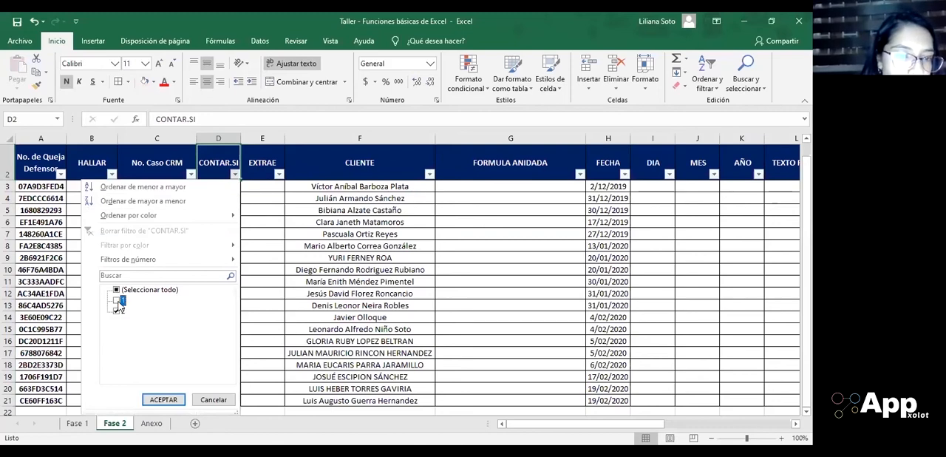
click(163, 400)
click(210, 196)
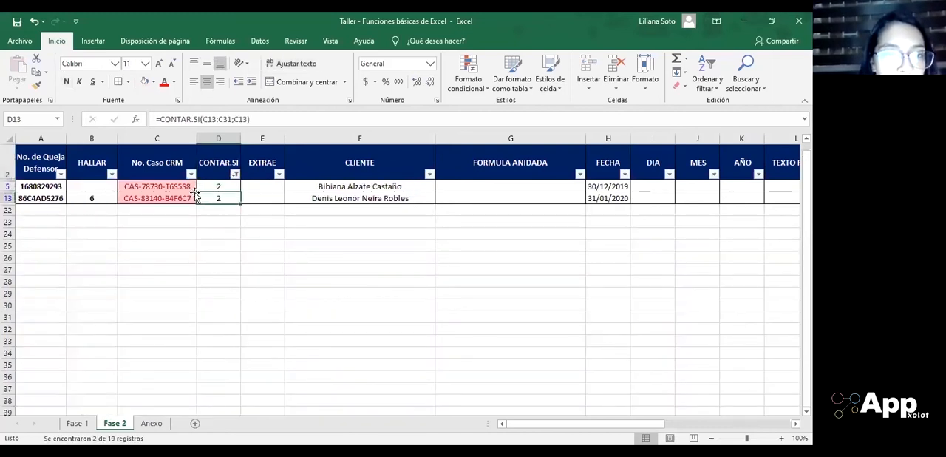
click(162, 187)
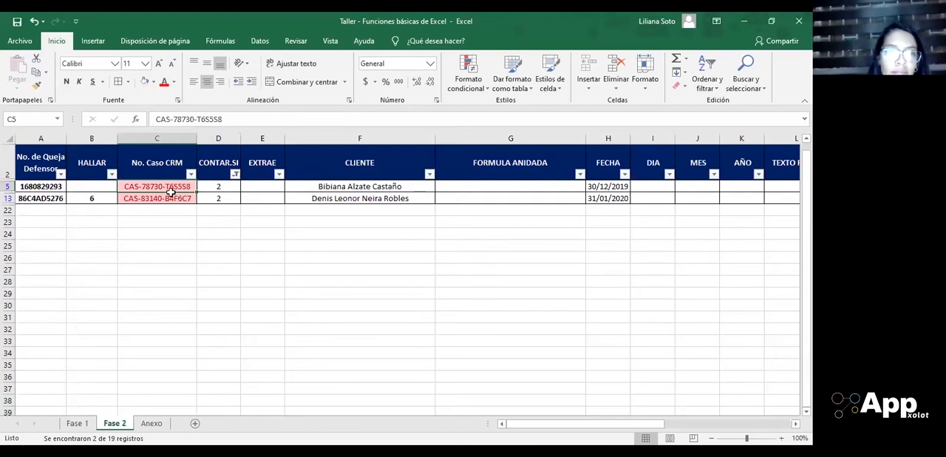
Step: Reselect all values in the CONTAR.SI column filter to show every record again
click(234, 174)
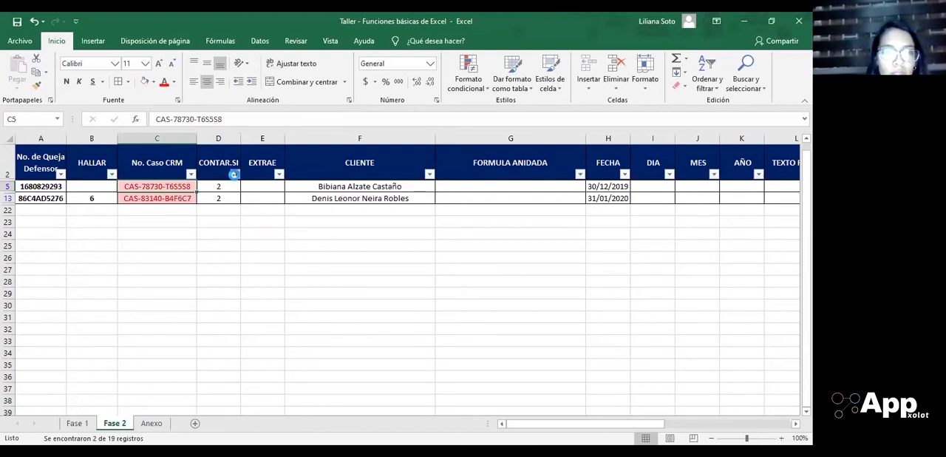
click(116, 289)
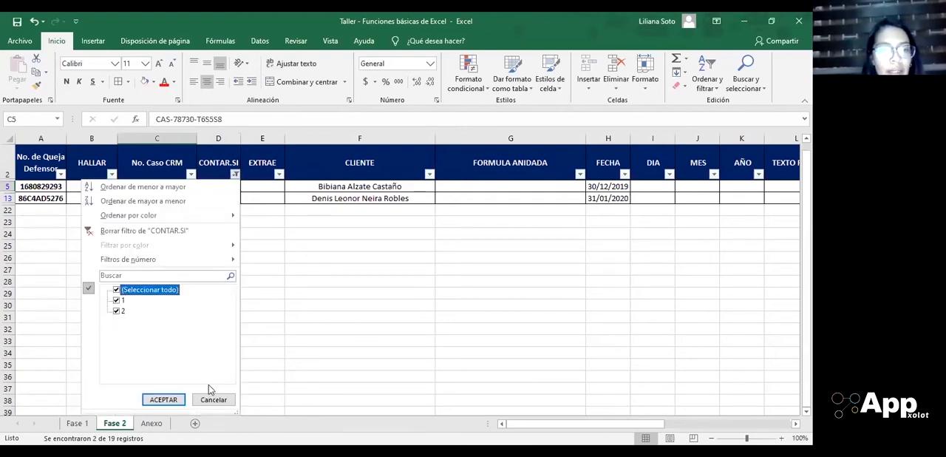
click(164, 399)
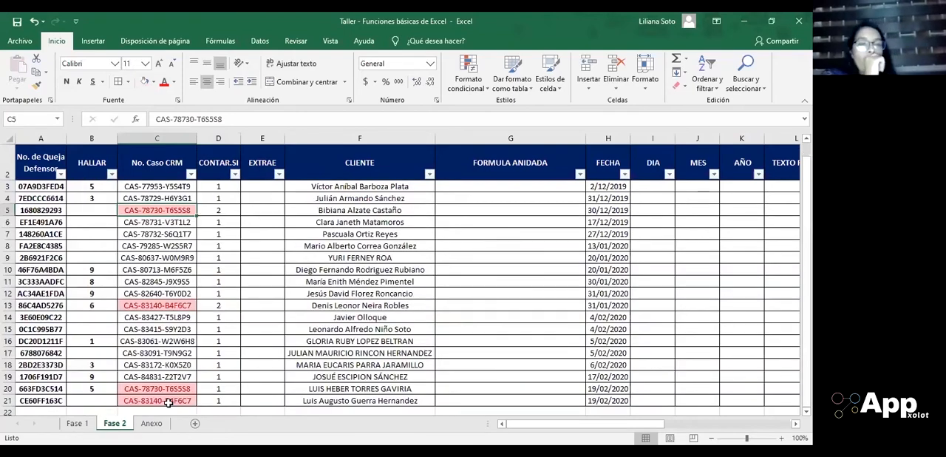
Step: Examine the ranges referenced by the CONTAR.SI formulas in cells D3, D4 and D5
click(209, 185)
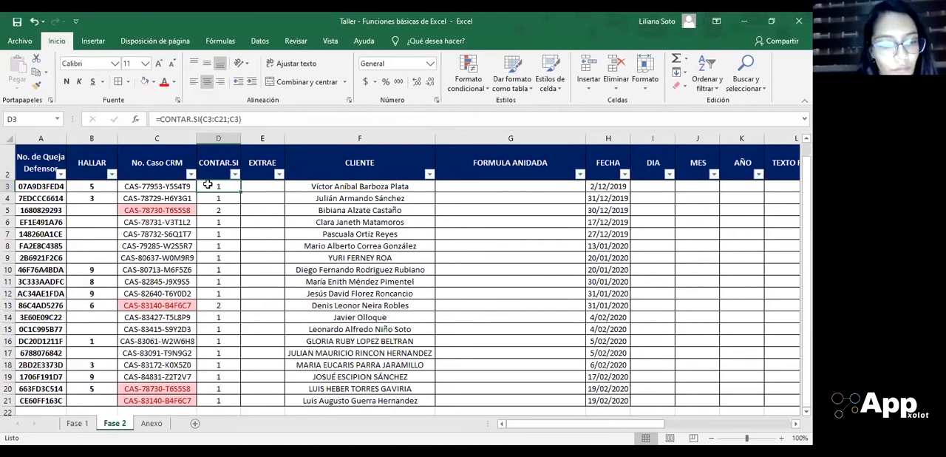
double_click(208, 184)
key(Return)
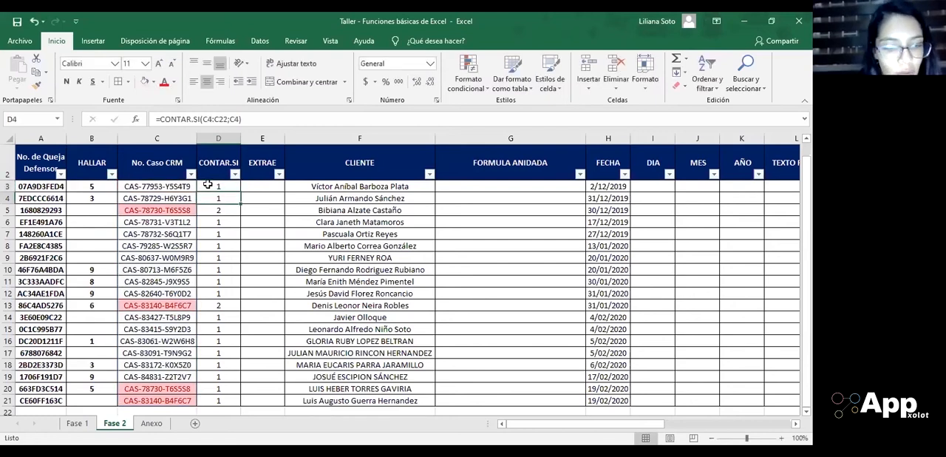
key(F2)
key(Return)
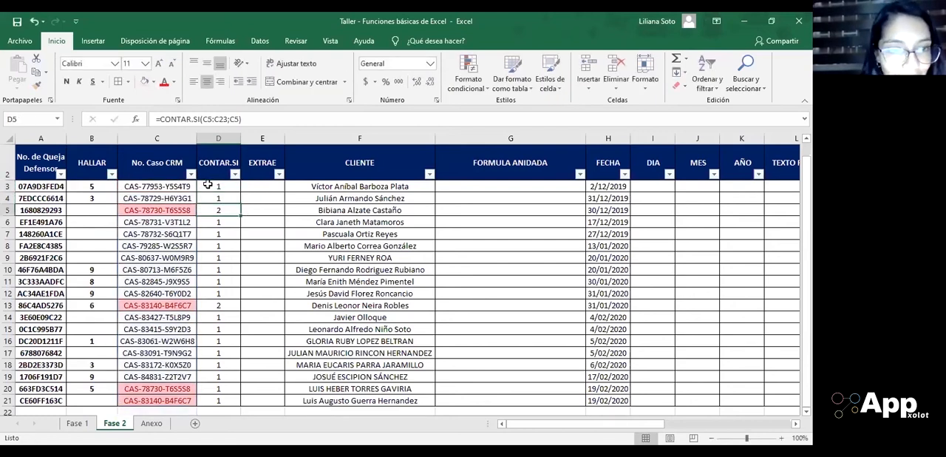
key(F2)
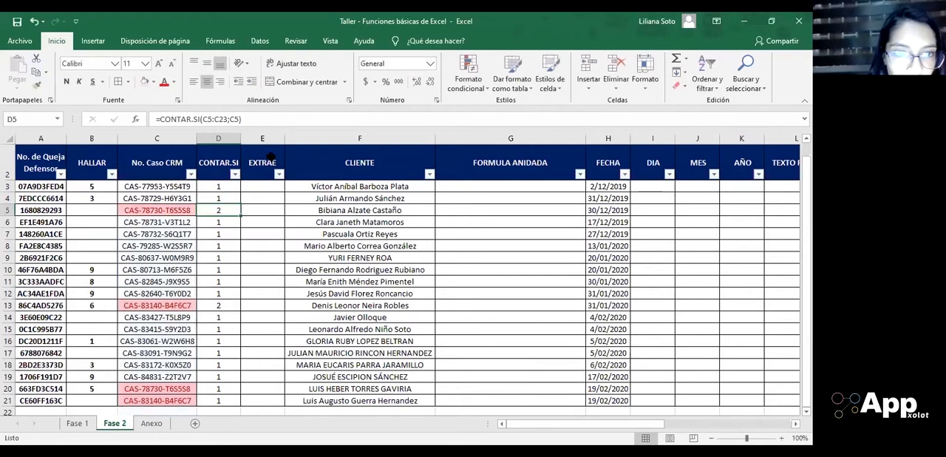
click(260, 119)
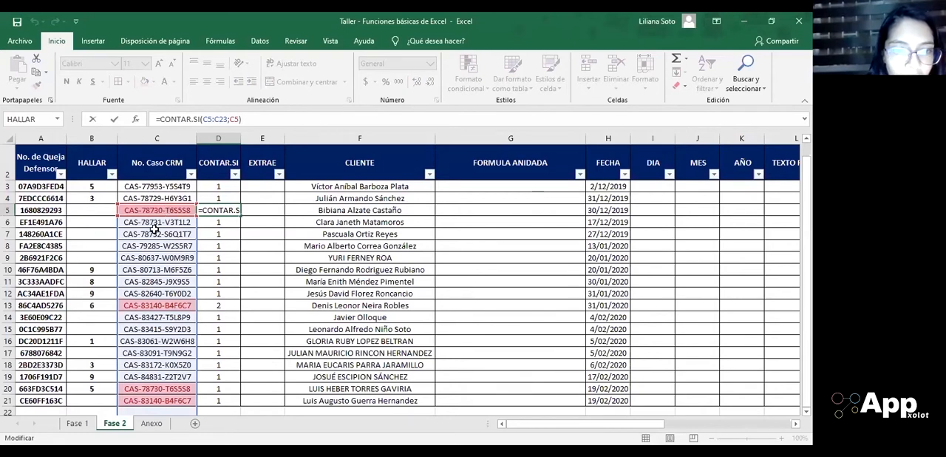
scroll(153, 228, down, 1)
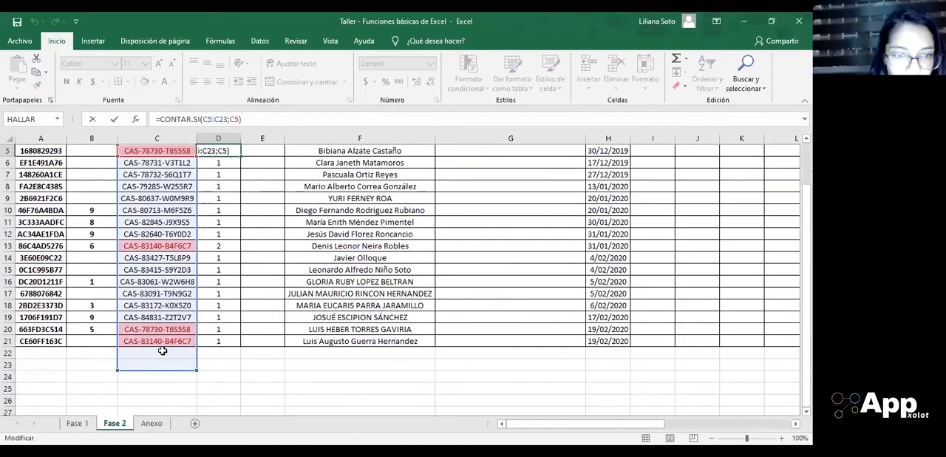
Step: Examine the range referenced by the CONTAR.SI formula in the last record, cell D21
key(ctrl+Return)
key(ctrl+Down)
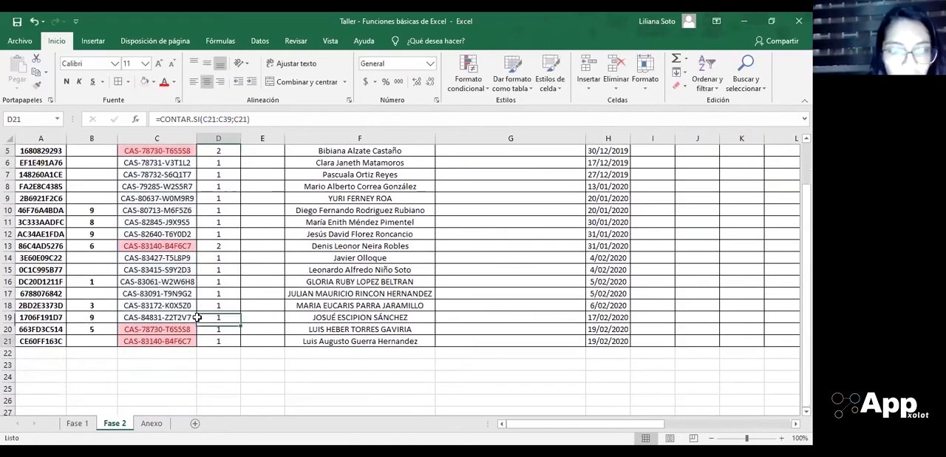
key(F2)
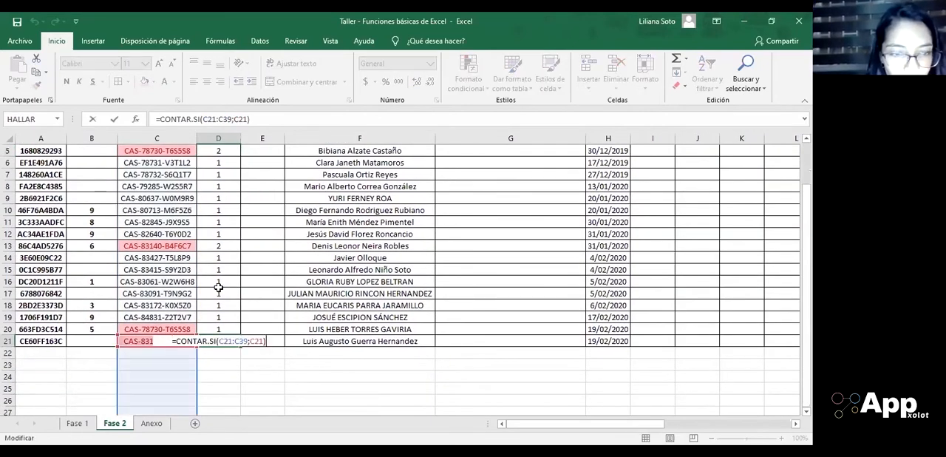
scroll(157, 263, down, 4)
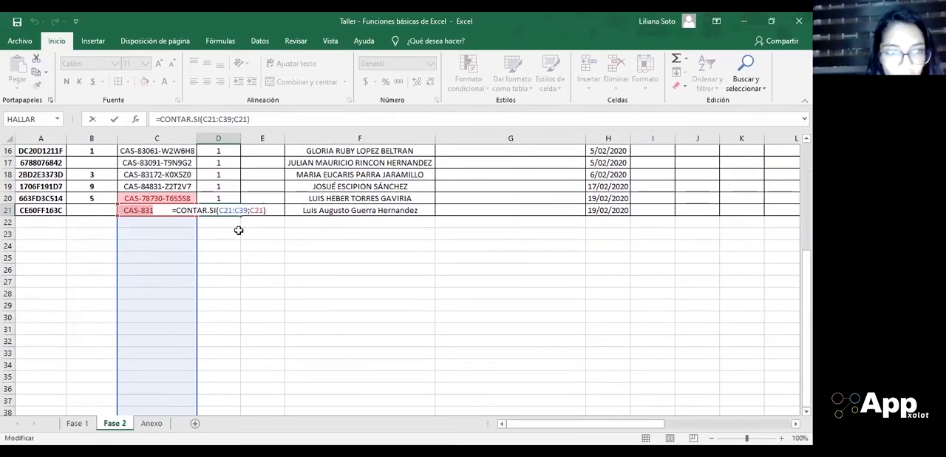
key(Escape)
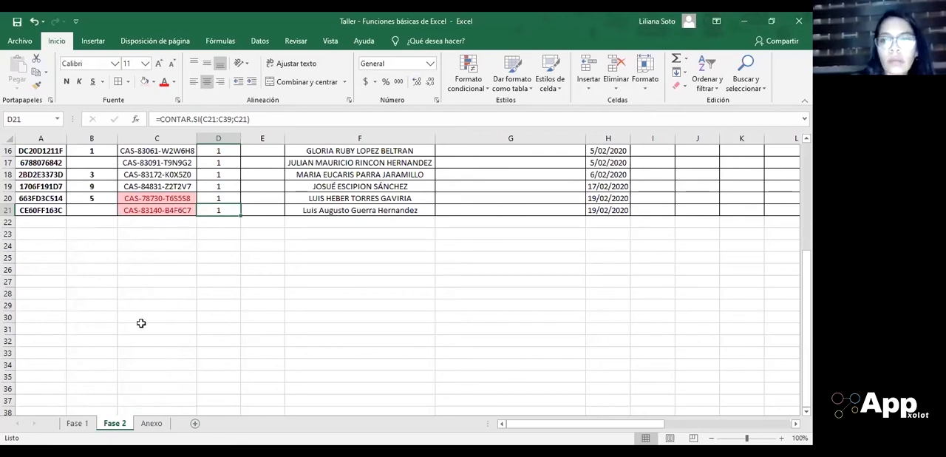
Step: In cell D3's CONTAR.SI formula, make the range fully absolute as $C$3:$C$21, leaving the criterion C3 relative
key(ctrl+Up)
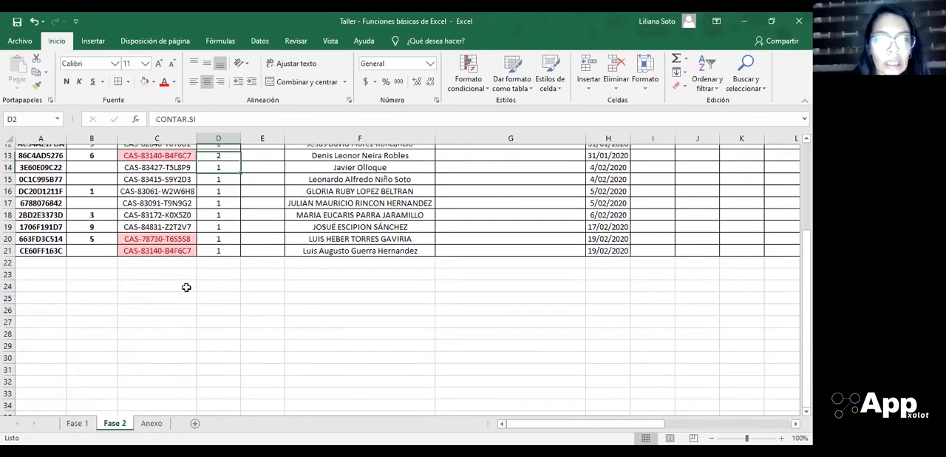
key(Down)
key(Down)
key(Down)
key(Down)
key(Down)
key(Up)
key(Up)
key(Up)
key(Up)
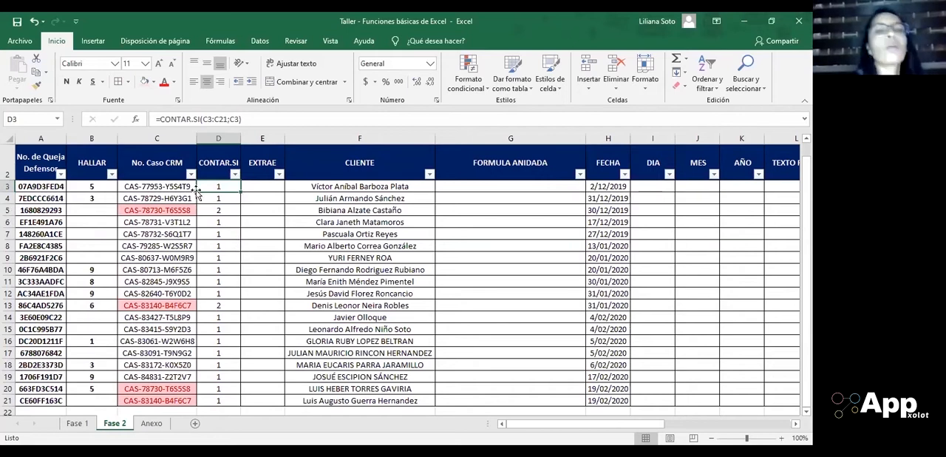
click(249, 116)
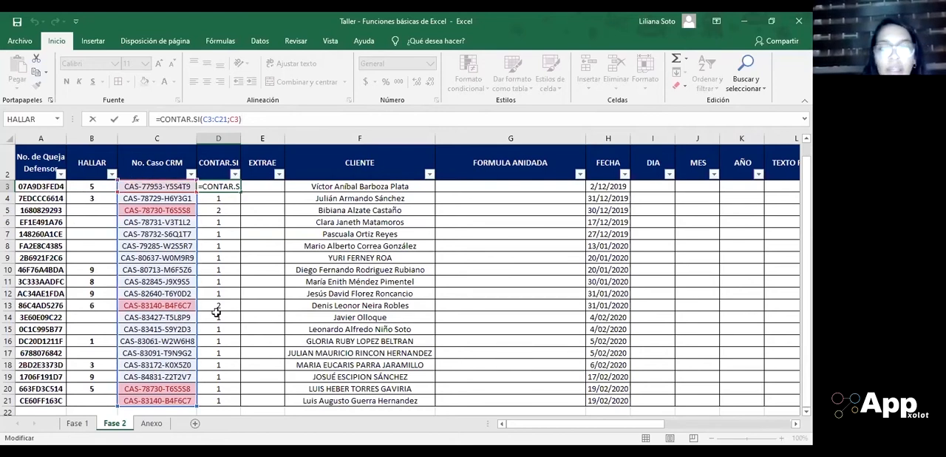
click(229, 119)
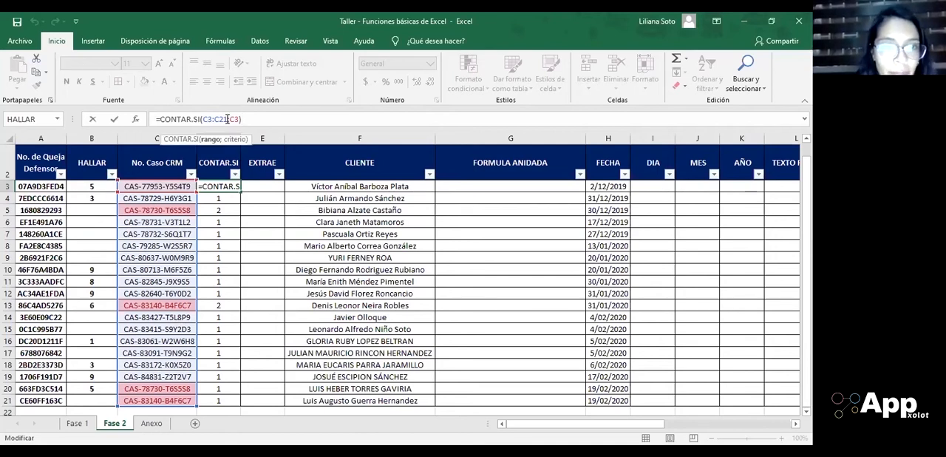
drag(223, 119, 203, 119)
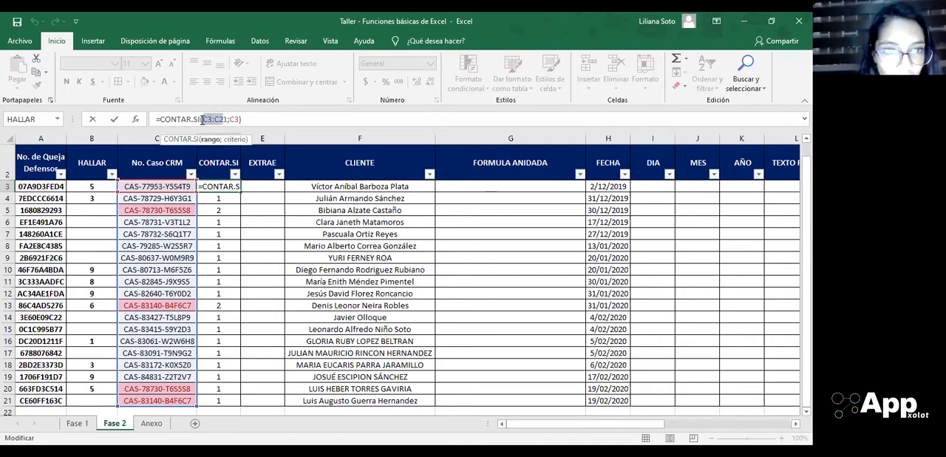
click(226, 119)
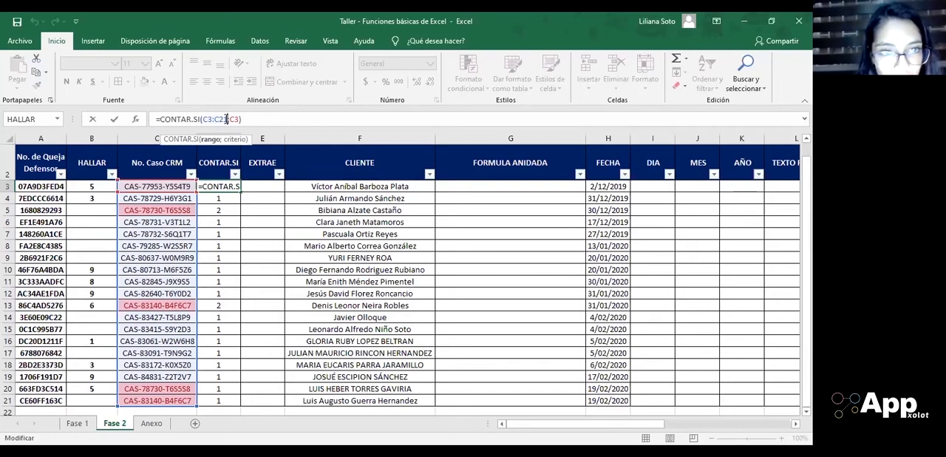
drag(226, 119, 204, 121)
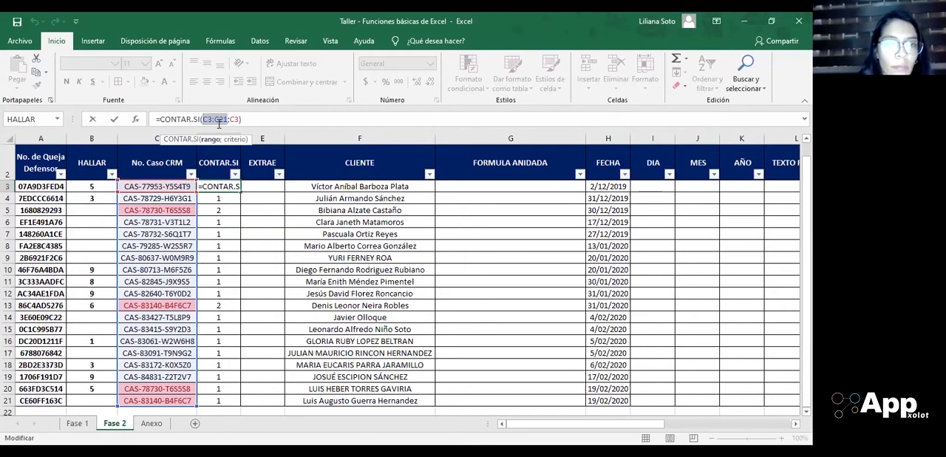
key(F4)
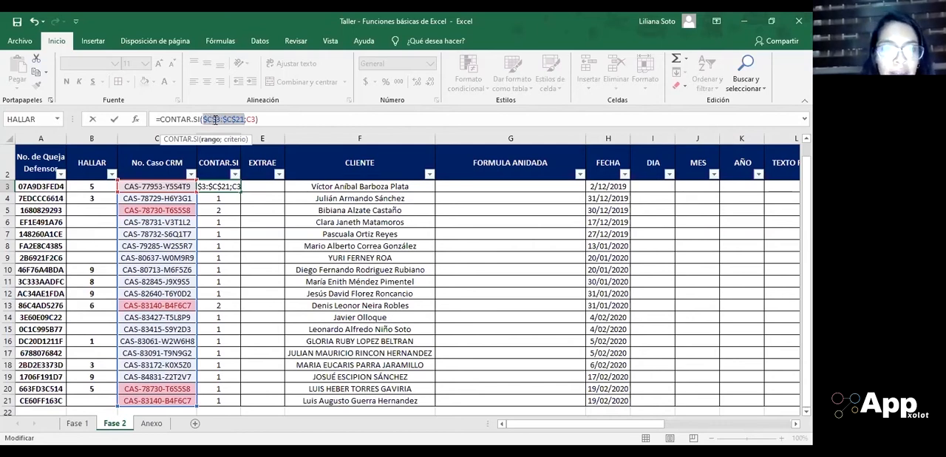
Step: Cycle the range through the mixed references C$3:C$21 and $C3:$C21 back to $C$3:$C$21, and confirm the formula
key(F4)
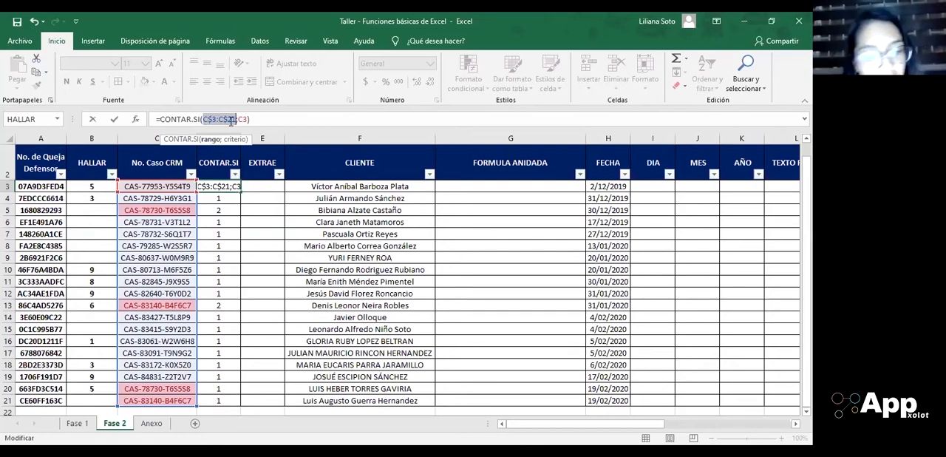
key(F4)
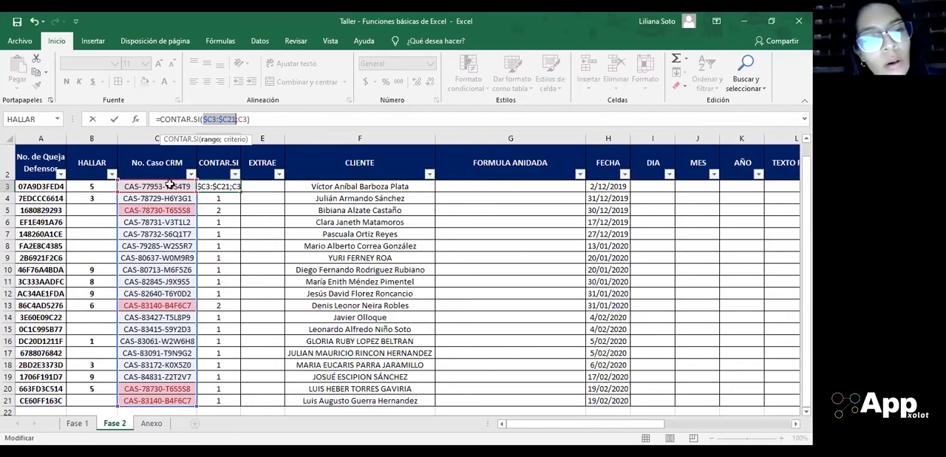
key(F4)
key(F4)
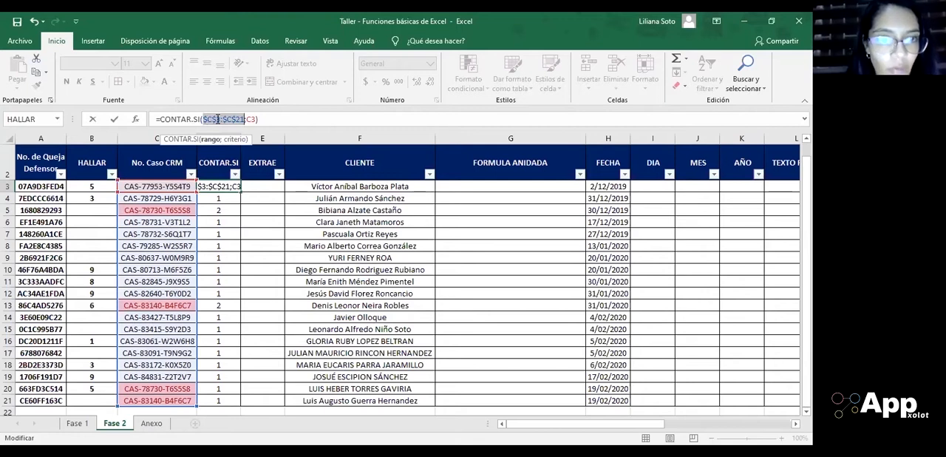
key(Return)
Step: Examine the CONTAR.SI formulas below cell D3 down to the last record, D21
key(Down)
key(Down)
key(Down)
key(Down)
key(Down)
key(Down)
key(Down)
key(Down)
key(Down)
key(Down)
key(Down)
key(Down)
key(Down)
key(Down)
key(Down)
key(Down)
key(Down)
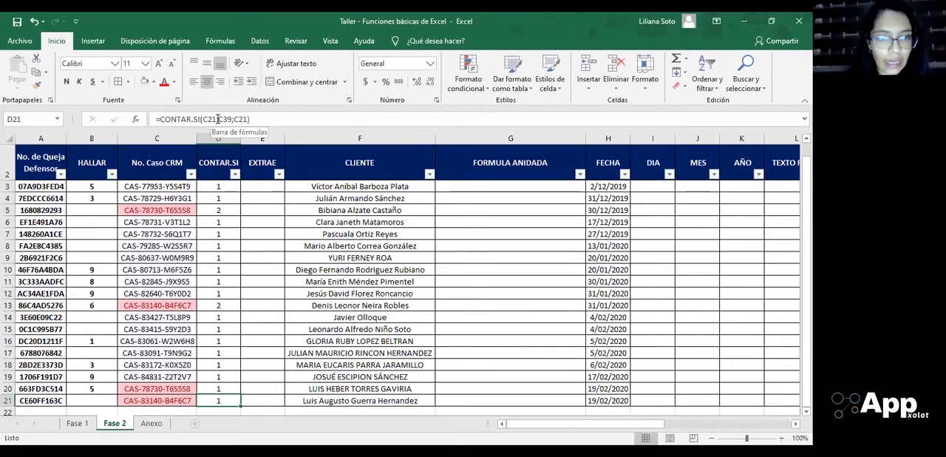
key(Down)
key(Down)
key(Down)
Step: Filter the CONTAR.SI column to show only the value 2, and review the case numbers of the filtered records
key(ctrl+Up)
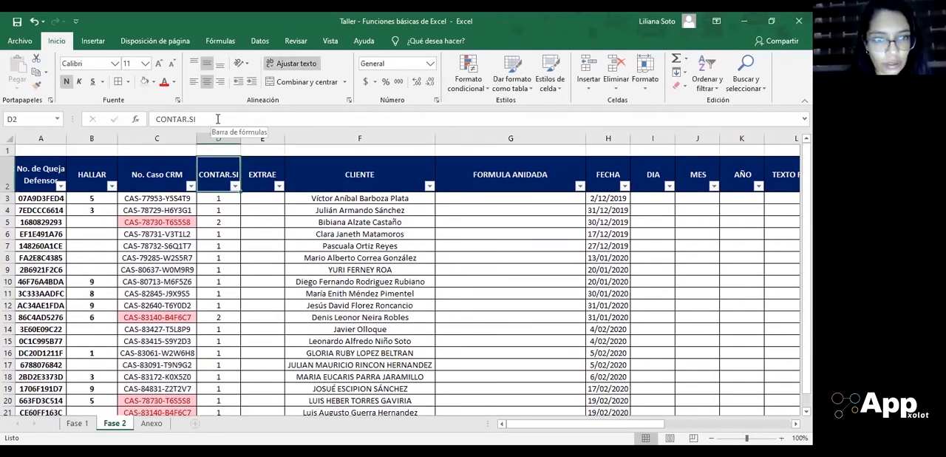
key(alt+Down)
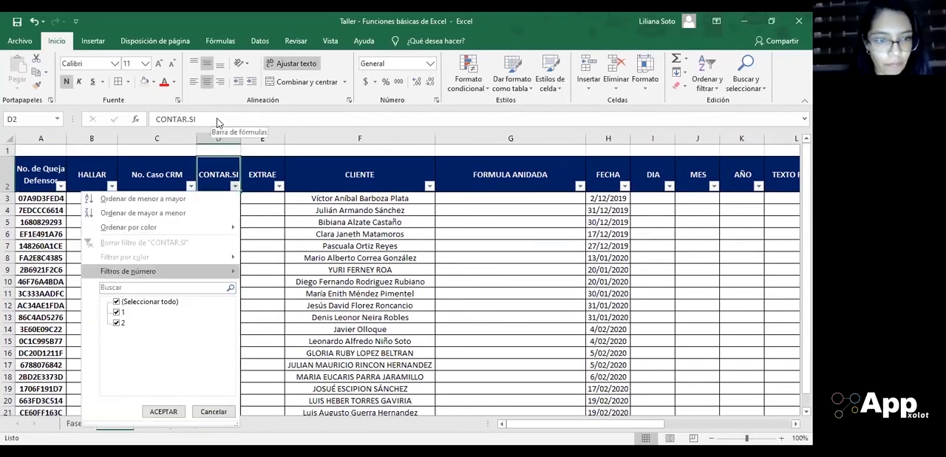
key(Down)
key(Down)
key(Down)
key(Tab)
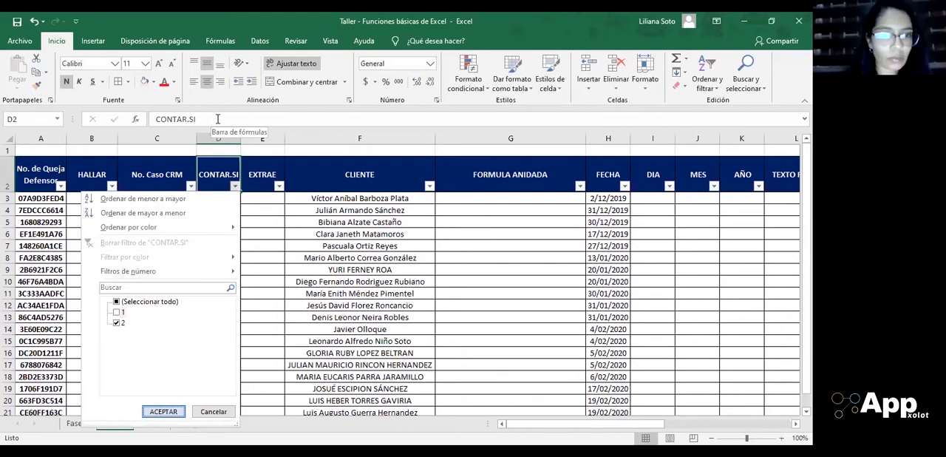
key(Return)
key(Down)
key(Left)
key(Down)
key(Up)
key(Down)
key(Up)
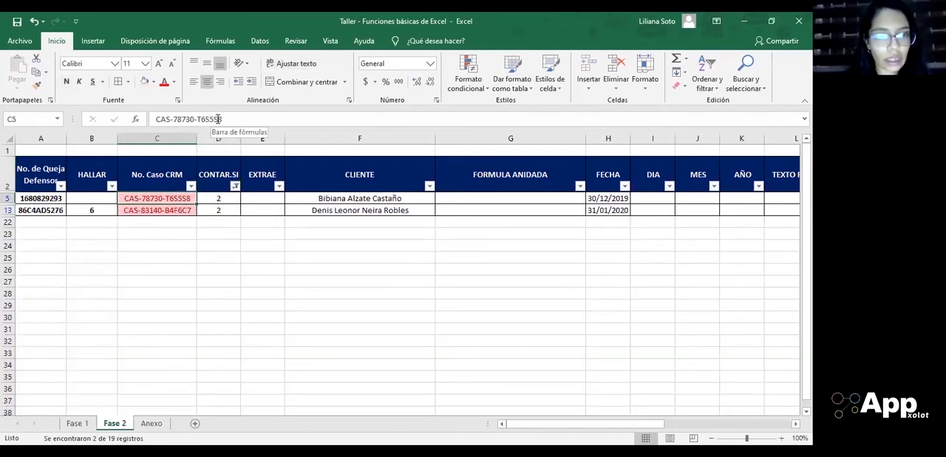
Step: Reselect all values in the CONTAR.SI column filter to show every record again
key(Right)
key(Up)
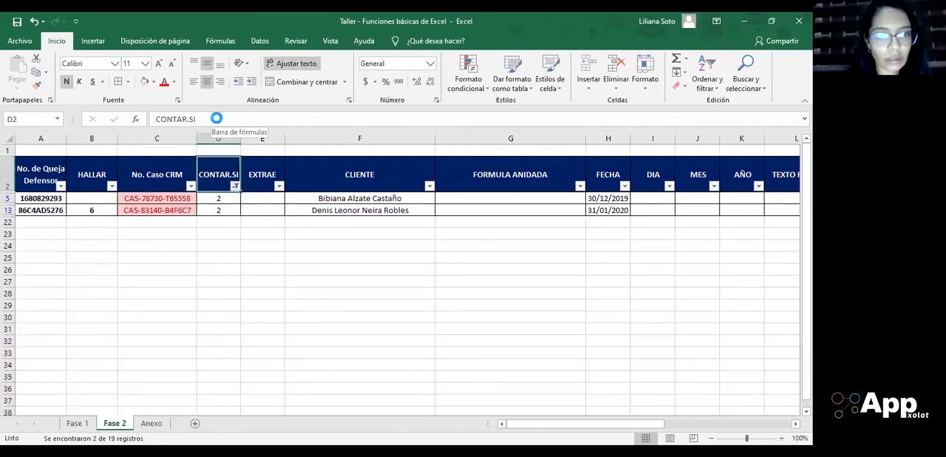
key(alt+Down)
key(Down)
key(Down)
key(Down)
key(Down)
key(Down)
key(Down)
key(Down)
key(space)
key(Tab)
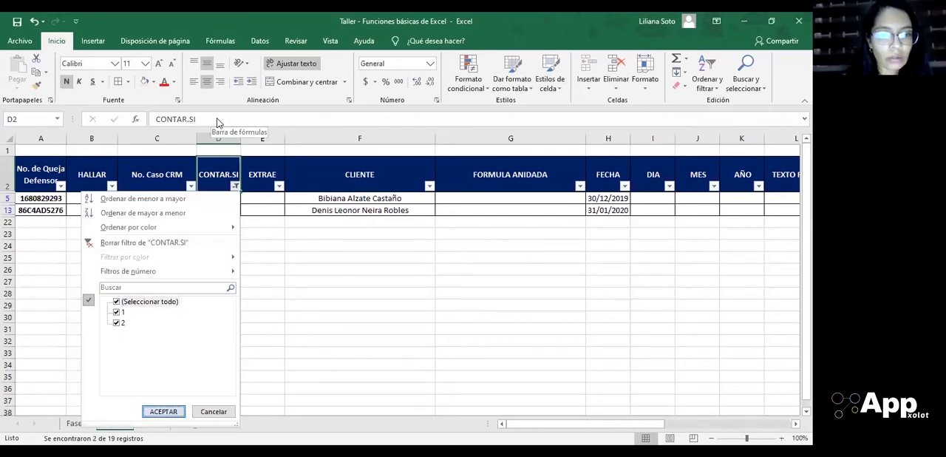
key(Return)
Step: Copy cell D3's CONTAR.SI formula with the absolute range $C$3:$C$21 down to the last record, D21
key(Down)
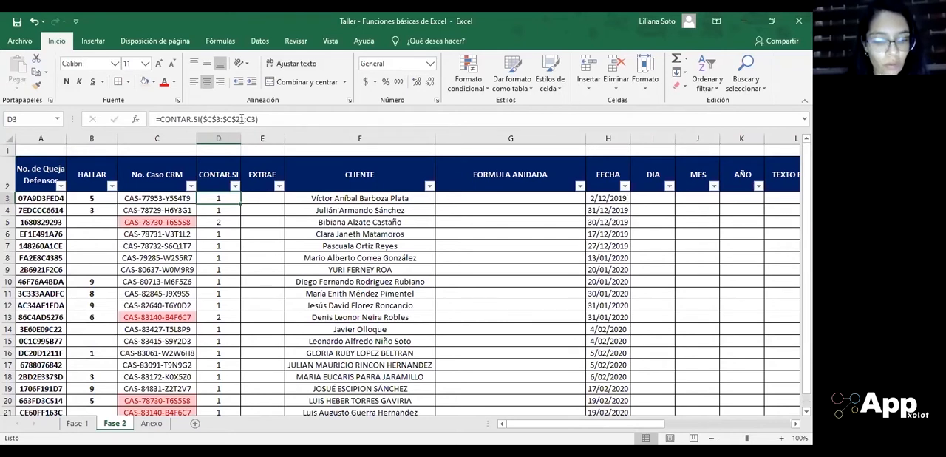
key(ctrl+c)
key(ctrl+shift+Down)
key(Return)
Step: Filter the recalculated CONTAR.SI column by the value 2 to list only the repeated case numbers
key(Up)
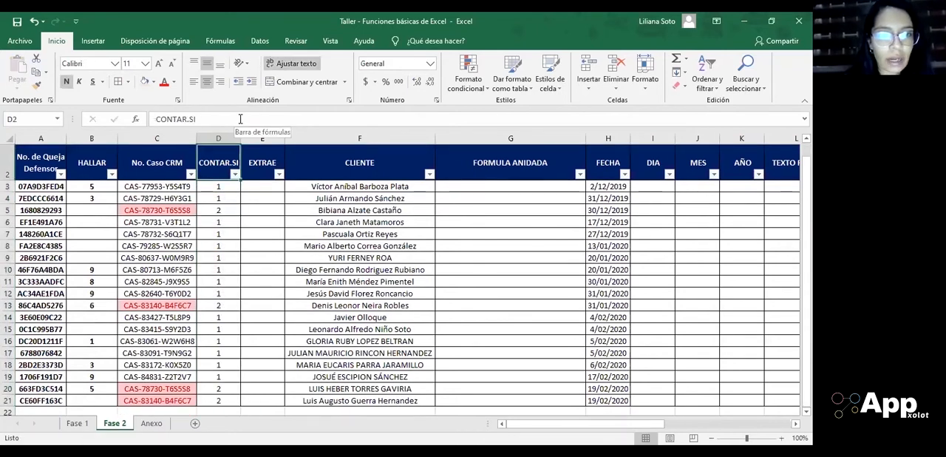
key(alt+Down)
key(Down)
key(Down)
key(Down)
key(Tab)
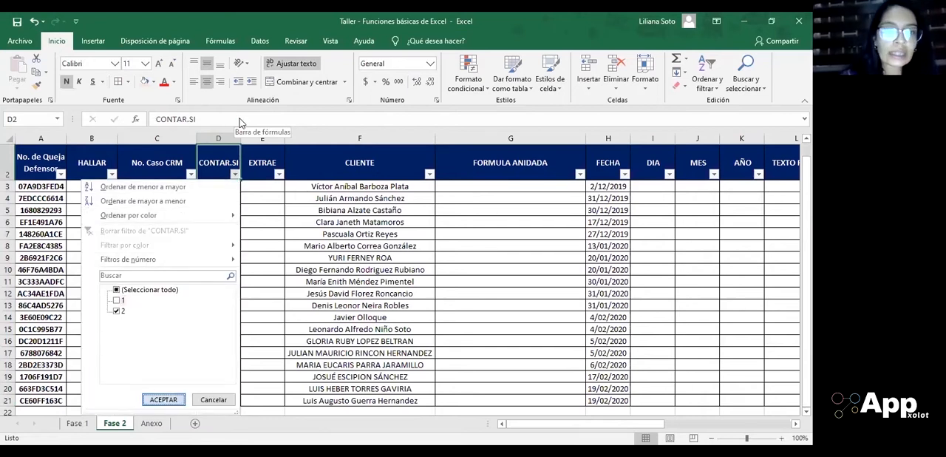
key(Return)
key(Down)
key(Down)
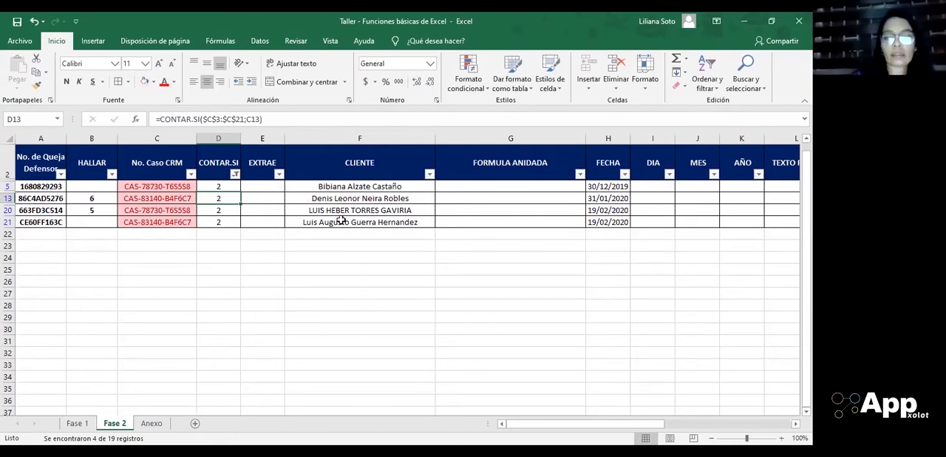
Step: Remove the value 2 restriction from the CONTAR.SI column filter by selecting all values
key(ctrl+Up)
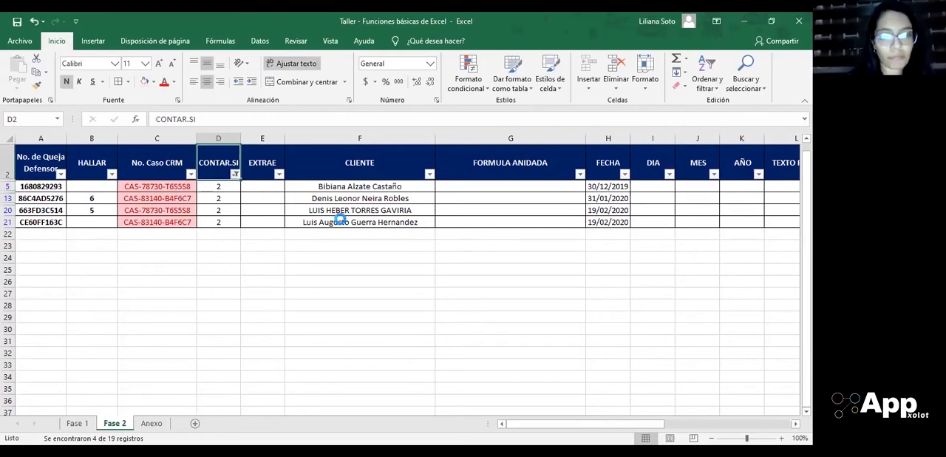
key(alt+Down)
key(Down)
key(Down)
key(Down)
key(Down)
key(space)
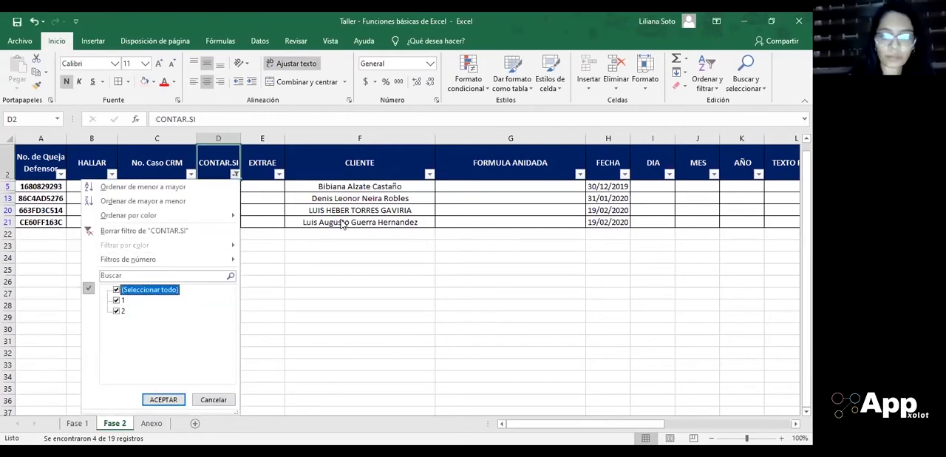
key(Tab)
key(Return)
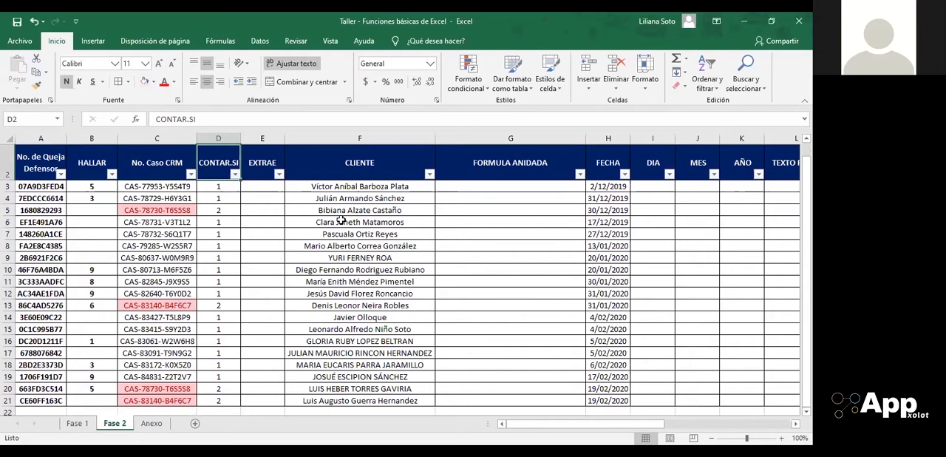
key(Down)
key(Right)
key(Up)
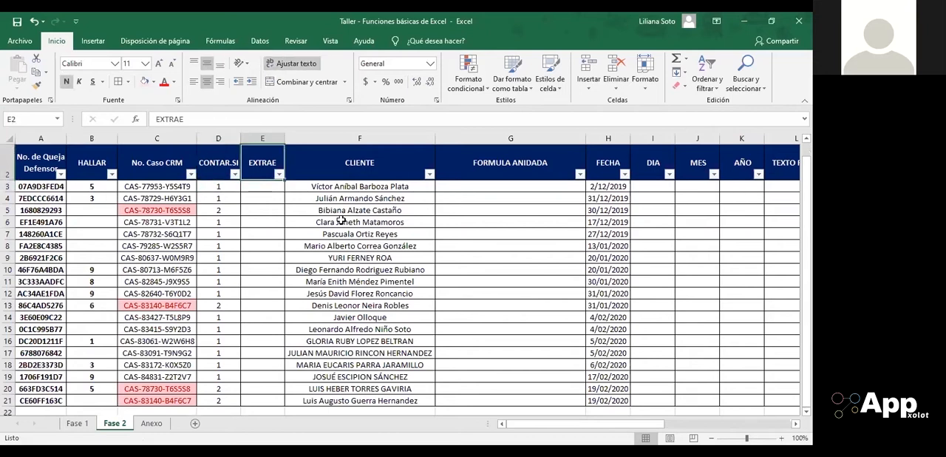
key(Down)
key(Left)
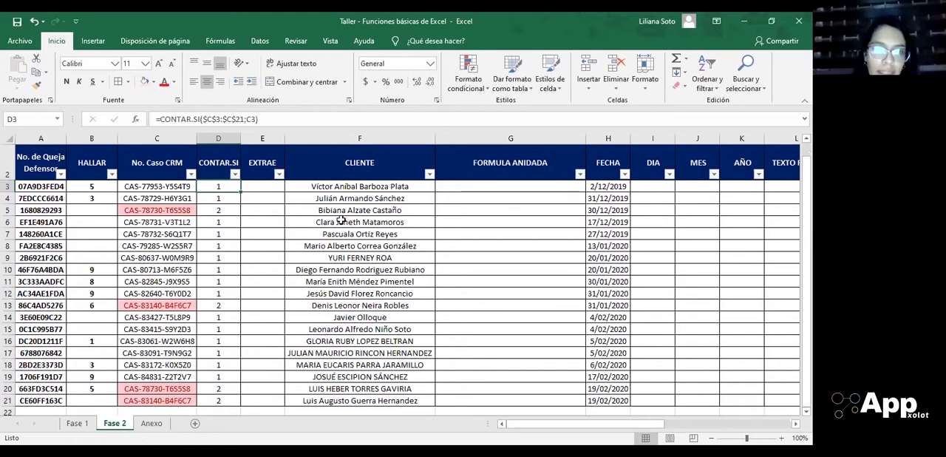
key(Right)
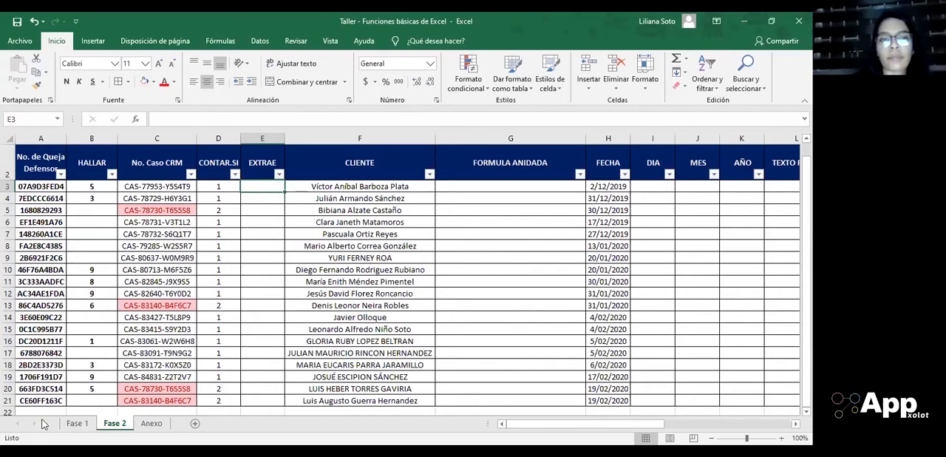
Step: Check the fixed range and the relative criterion in the CONTAR.SI formulas from cell D4 down to D21
click(224, 200)
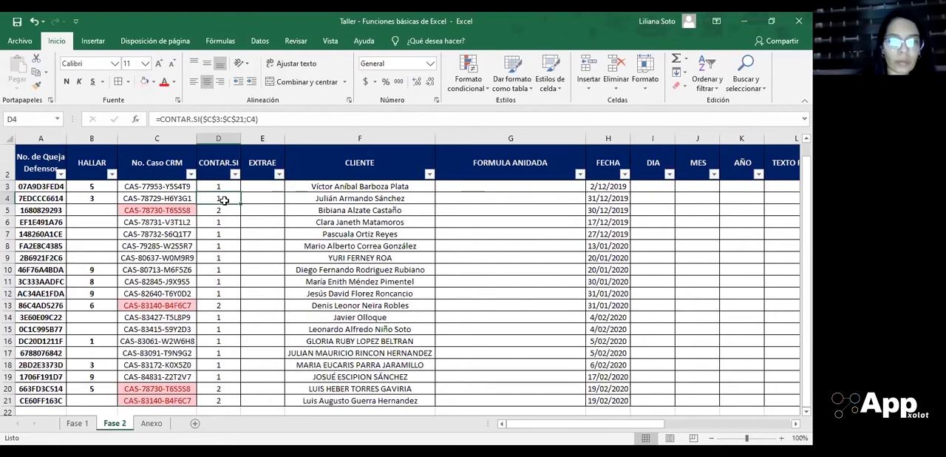
key(Down)
key(Down)
key(Down)
key(Down)
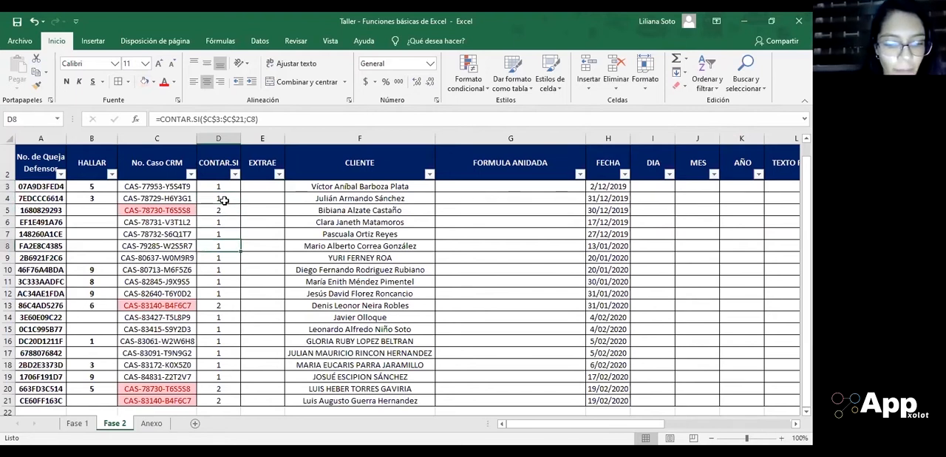
key(Down)
key(Down)
key(Down)
key(Down)
key(Down)
key(Down)
key(Down)
key(Down)
key(Down)
key(Down)
key(Down)
key(Down)
key(Down)
scroll(224, 200, down, 1)
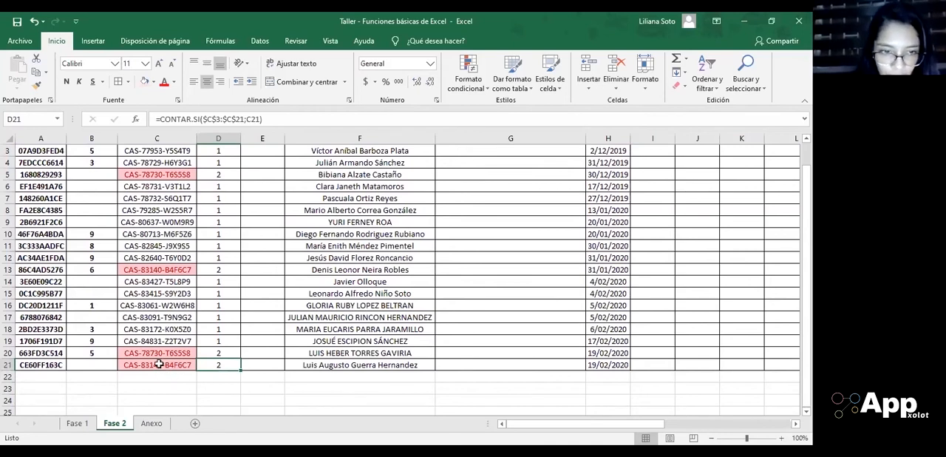
double_click(224, 364)
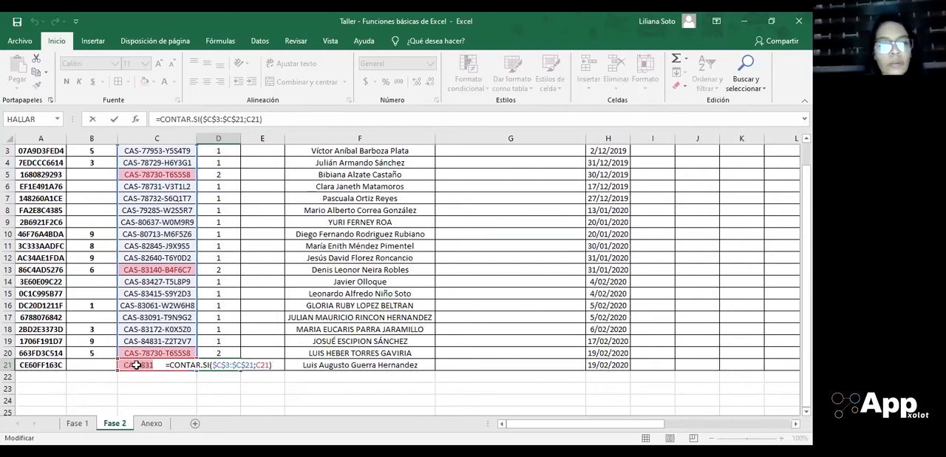
key(ctrl+Return)
key(ctrl+Up)
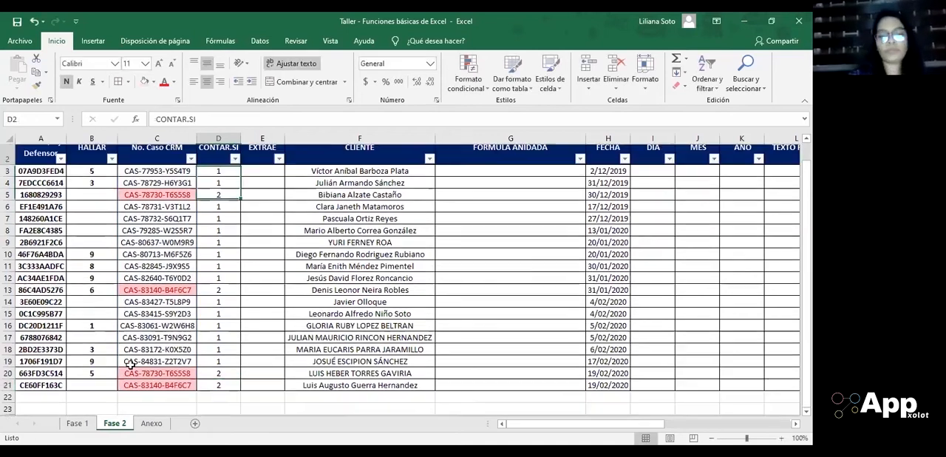
key(Down)
key(Down)
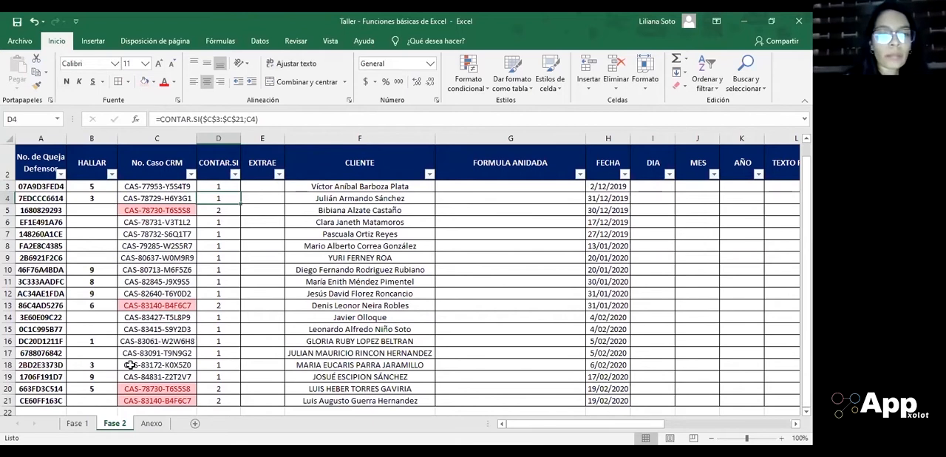
key(Right)
key(Up)
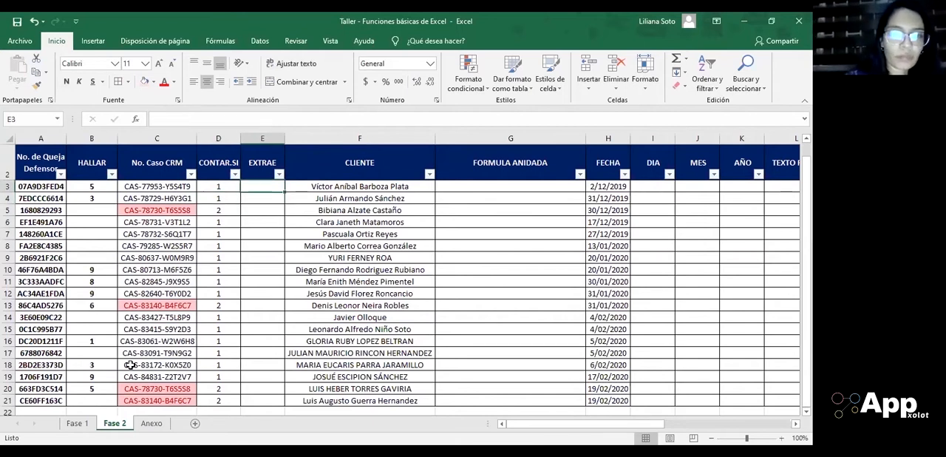
key(Up)
key(Down)
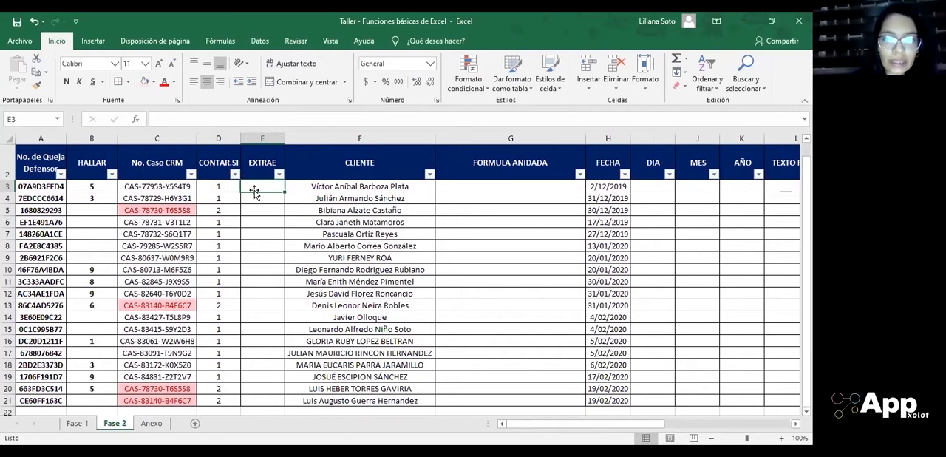
text(=)
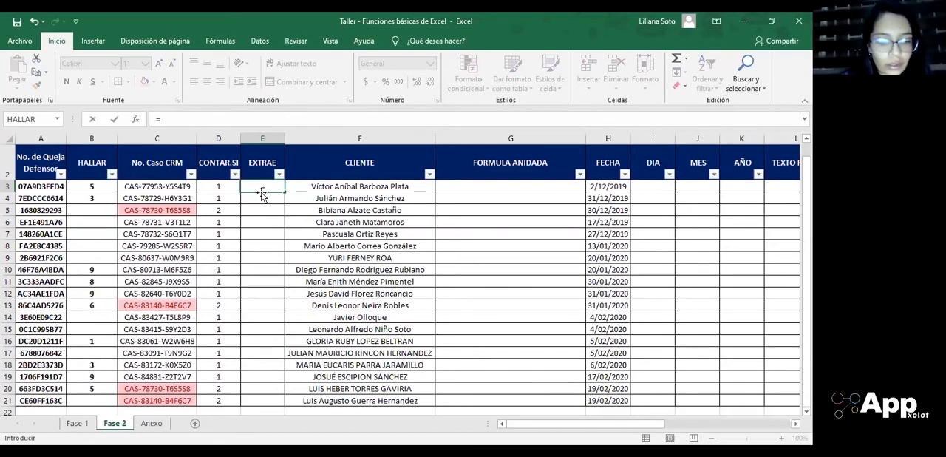
key(Escape)
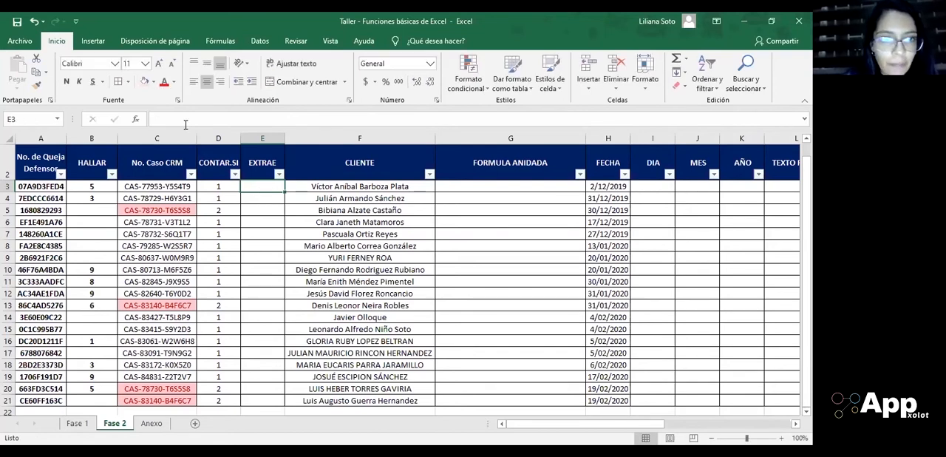
click(135, 119)
text(EXTRAE)
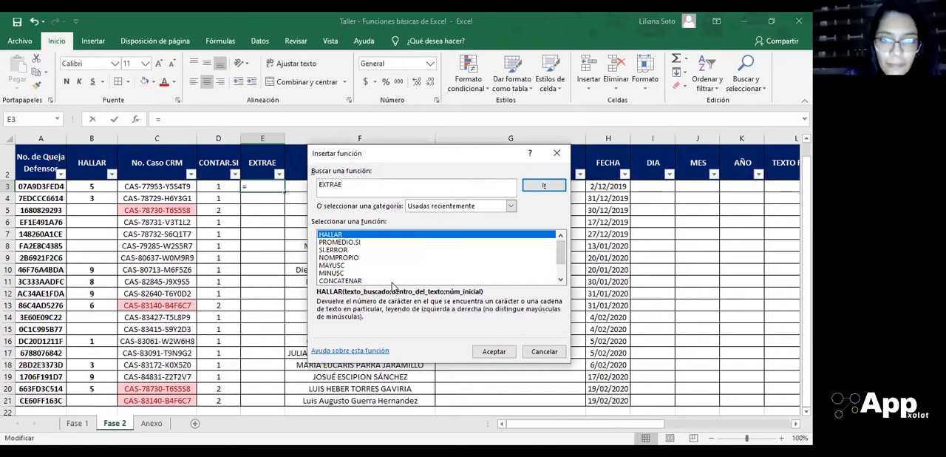
click(544, 185)
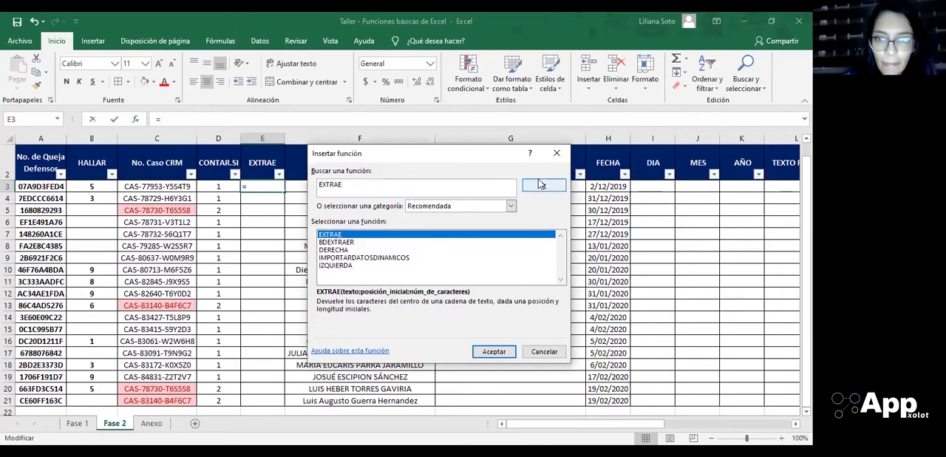
double_click(331, 234)
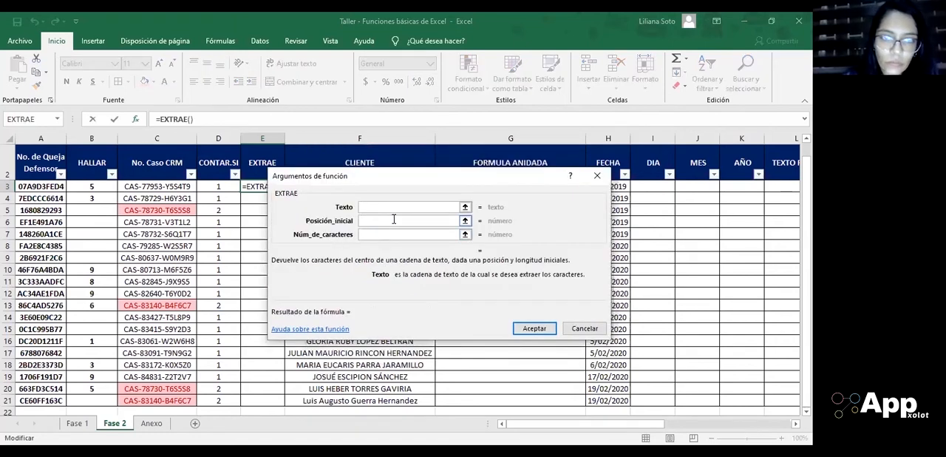
click(149, 187)
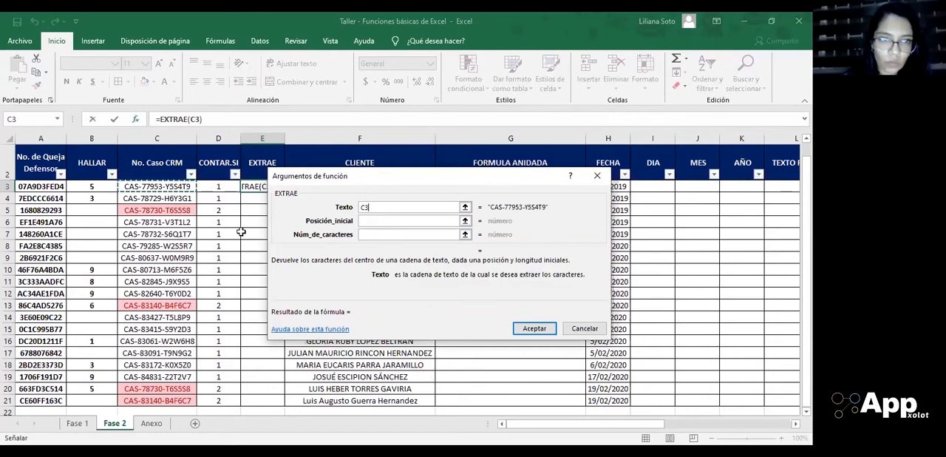
click(379, 220)
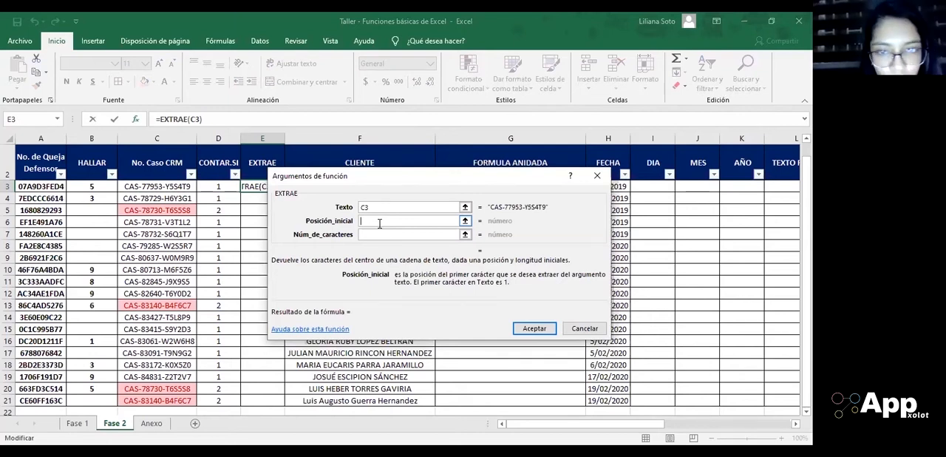
key(Escape)
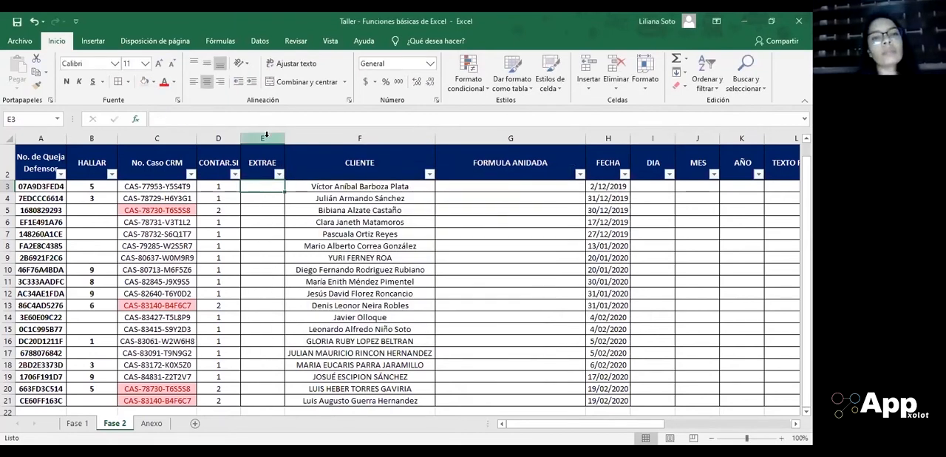
Step: Insert a blank column between the CONTAR.SI and EXTRAE columns
click(266, 135)
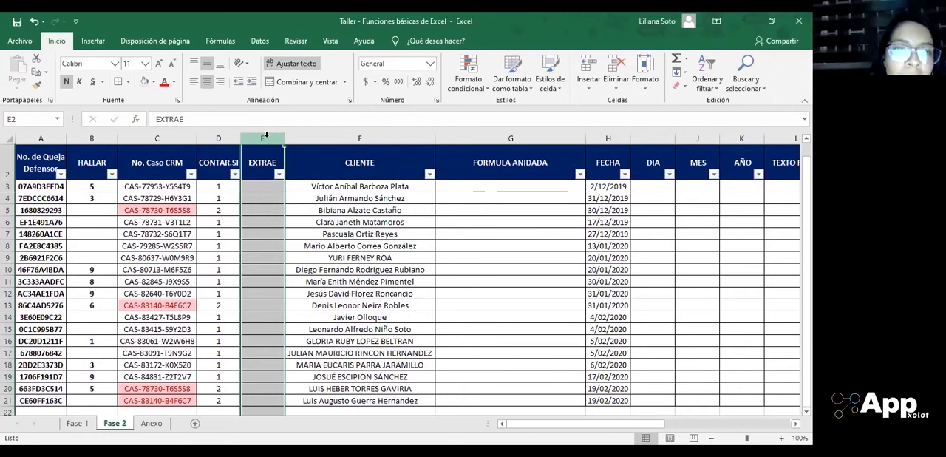
right_click(266, 134)
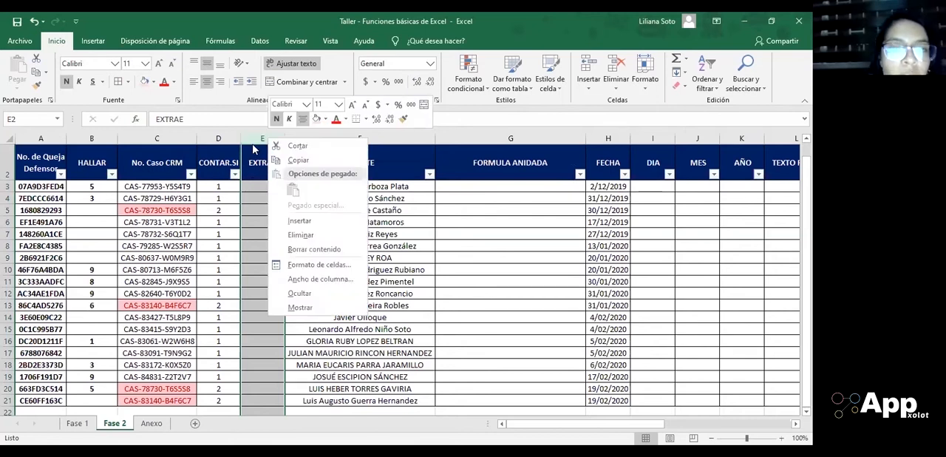
click(258, 138)
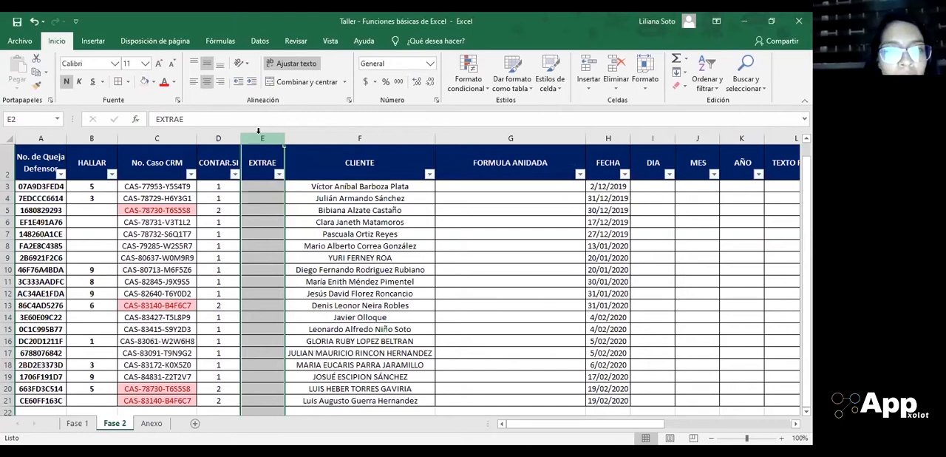
right_click(260, 136)
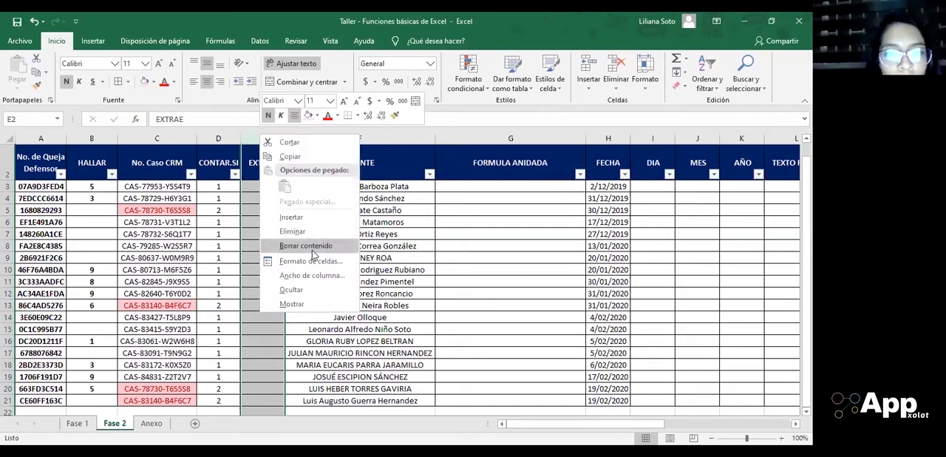
click(290, 217)
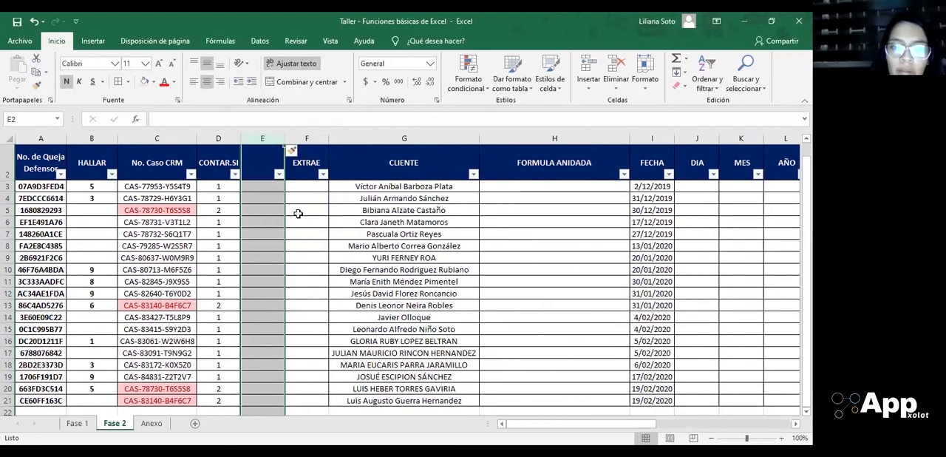
right_click(272, 139)
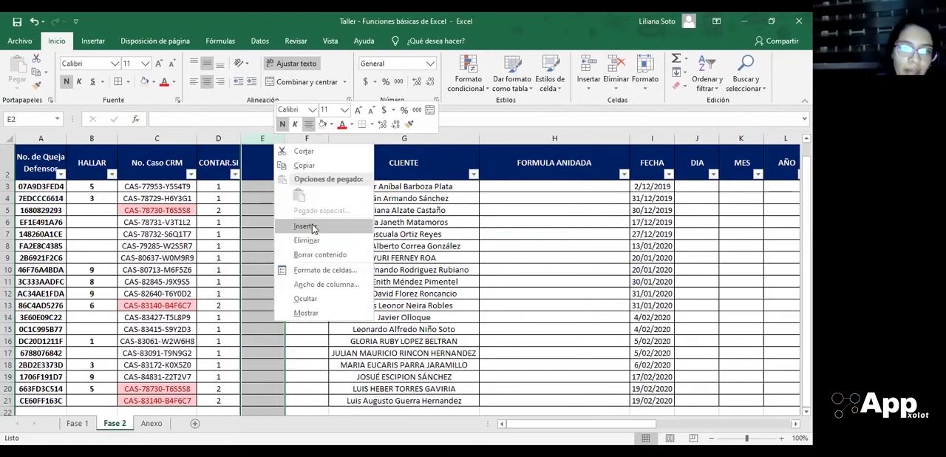
key(Escape)
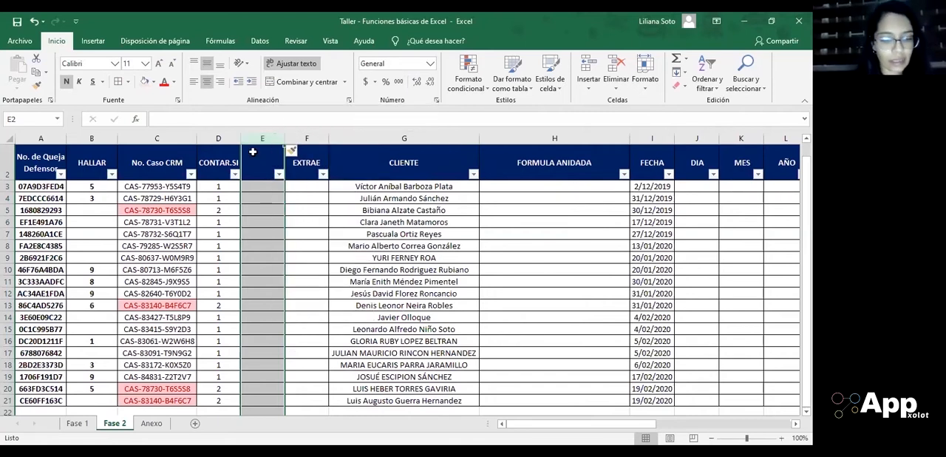
click(317, 226)
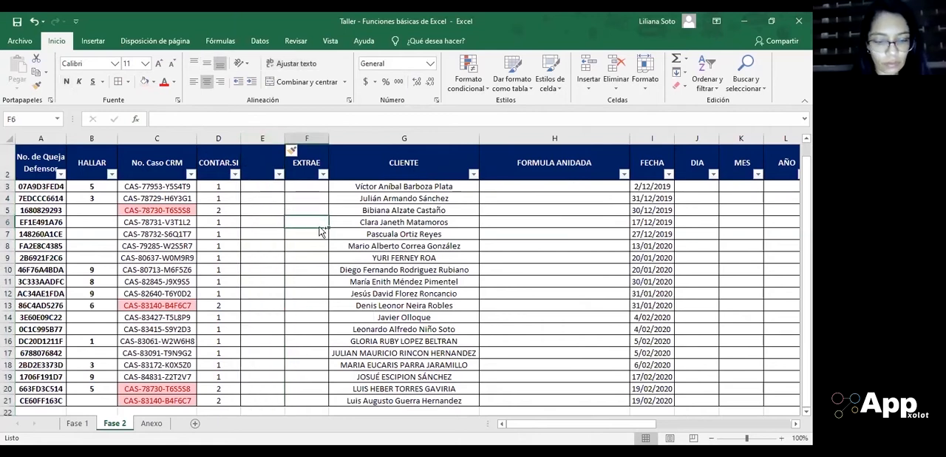
key(ctrl+space)
click(271, 217)
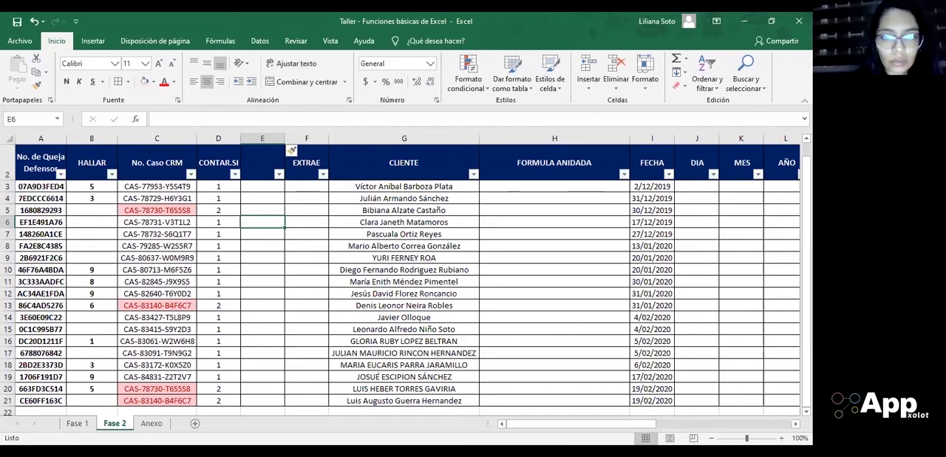
click(412, 284)
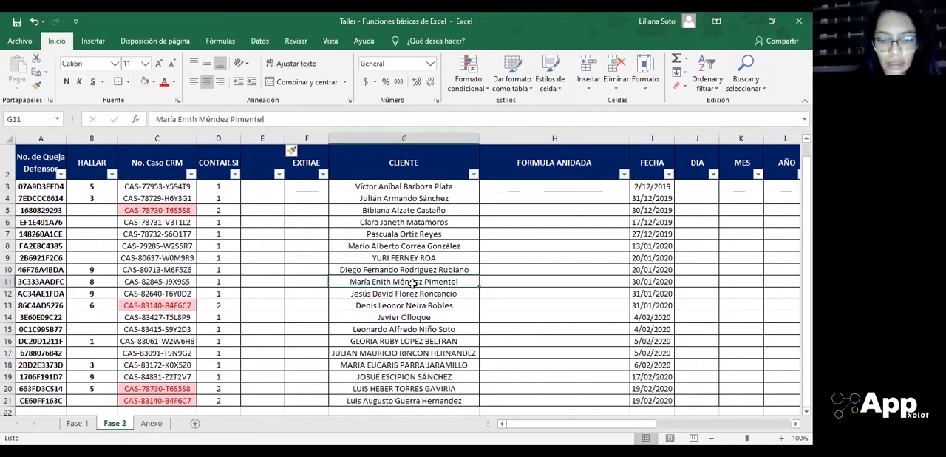
key(ctrl+space)
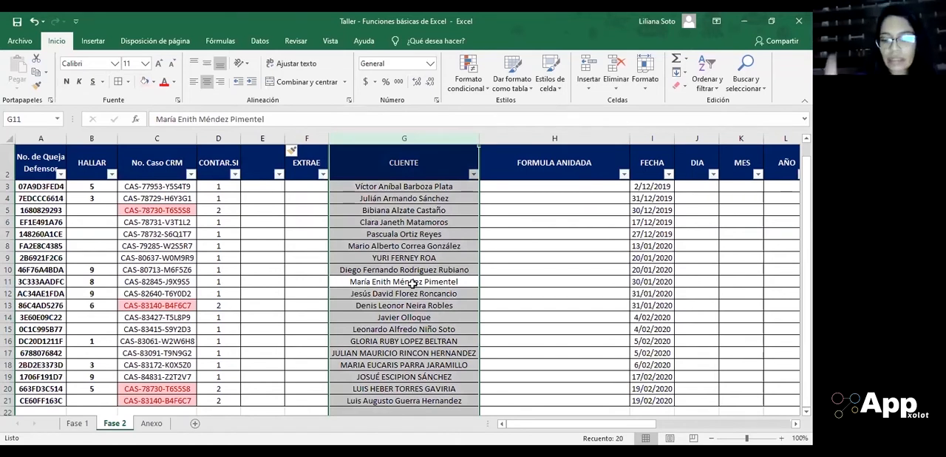
Step: Insert three more blank columns at column E, before the EXTRAE column
key(Left)
key(Left)
key(Left)
key(Right)
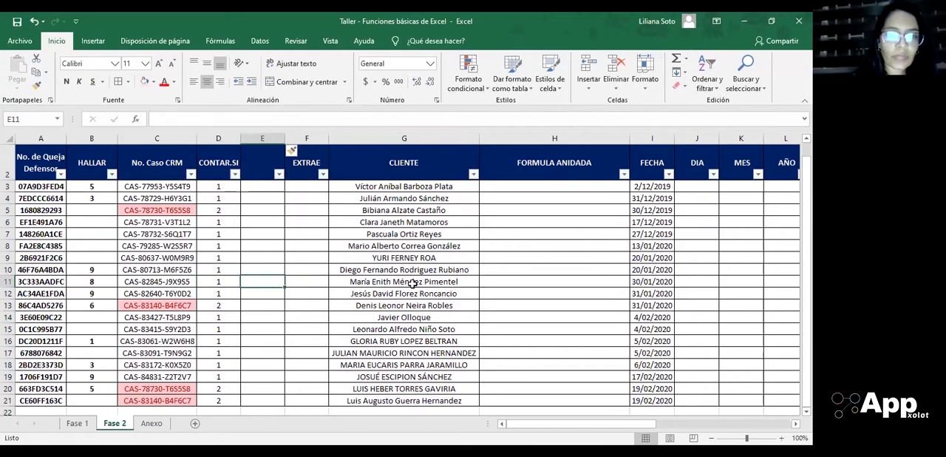
key(ctrl+space)
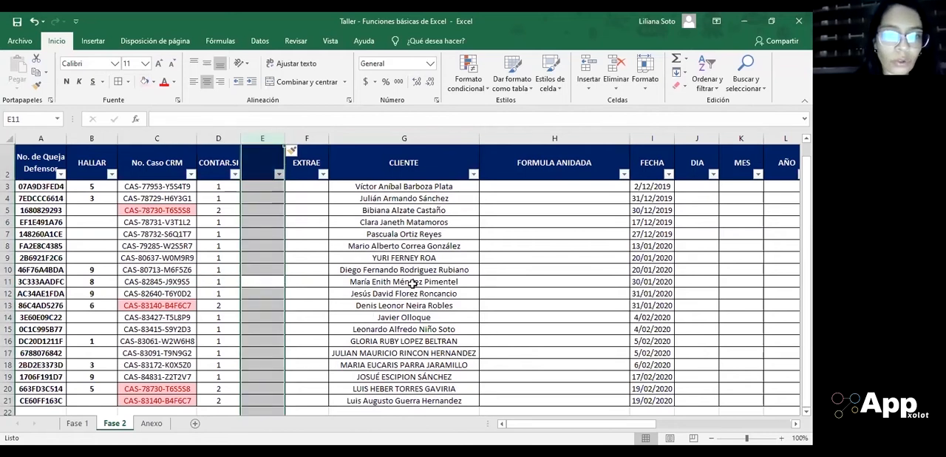
key(ctrl+plus)
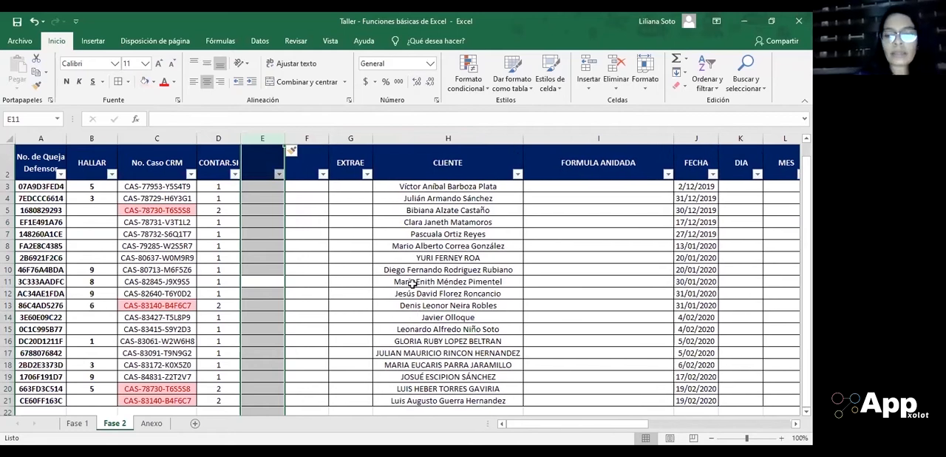
key(ctrl+plus)
key(ctrl+plus)
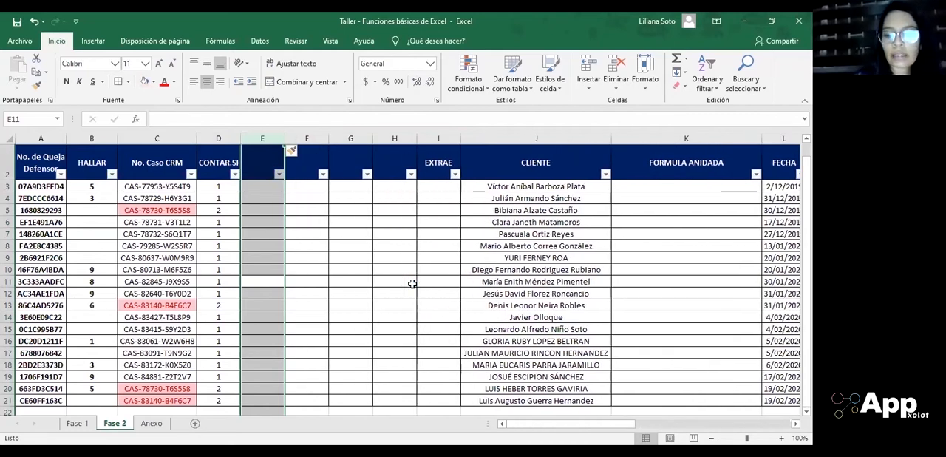
Step: Undo the three extra column insertions, keeping a single blank column before EXTRAE
key(ctrl+z)
key(ctrl+z)
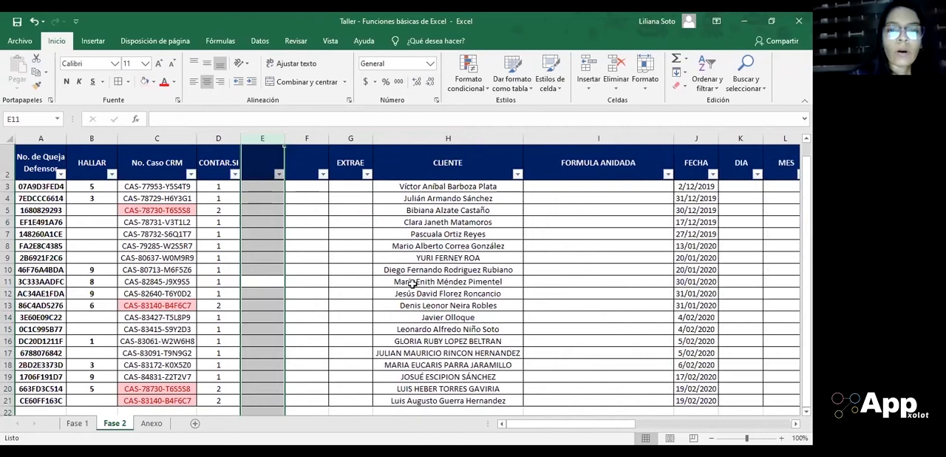
key(ctrl+z)
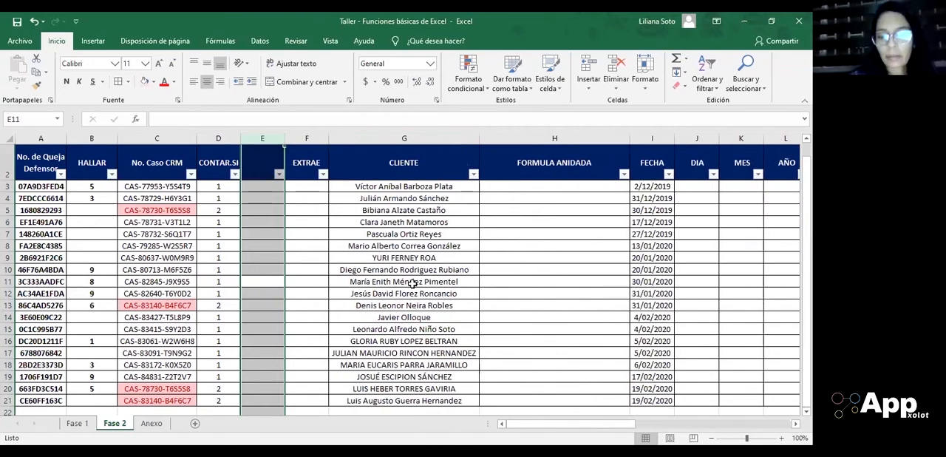
Step: Title the new blank column LARGO in header cell E2
key(Up)
key(Up)
key(Up)
key(Up)
key(Up)
key(Up)
key(Up)
key(Up)
key(Up)
key(Up)
key(Down)
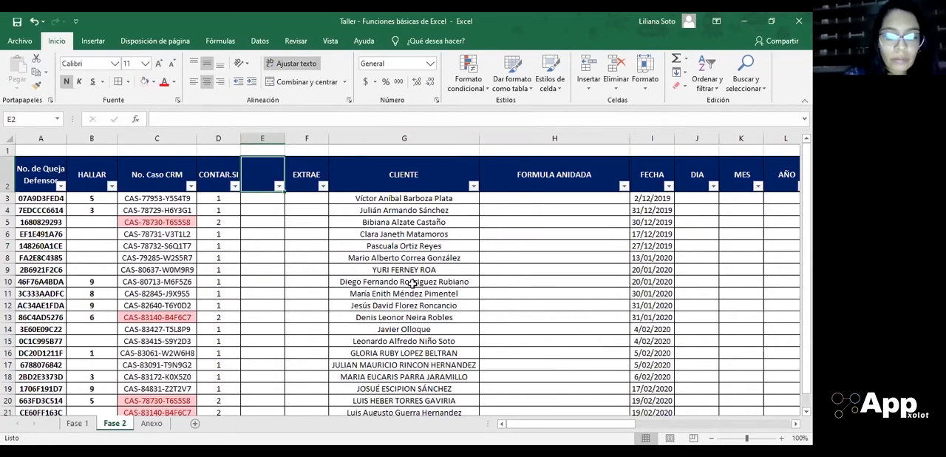
text(LARGO)
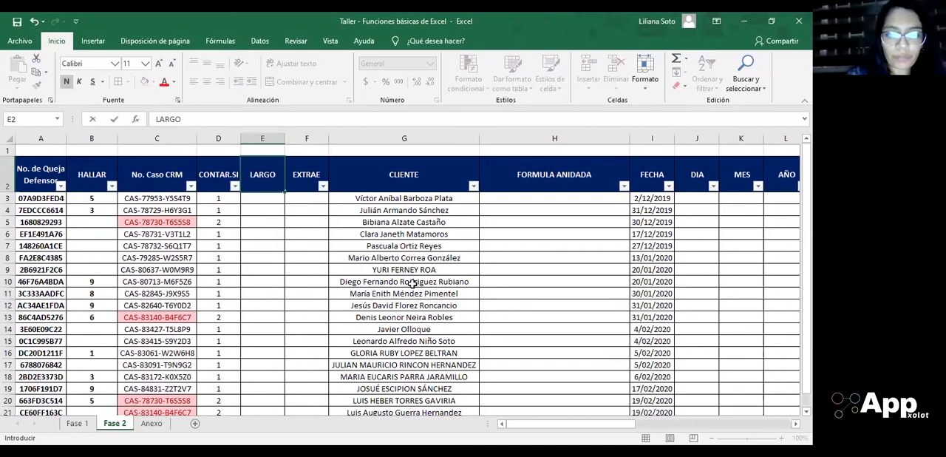
key(Return)
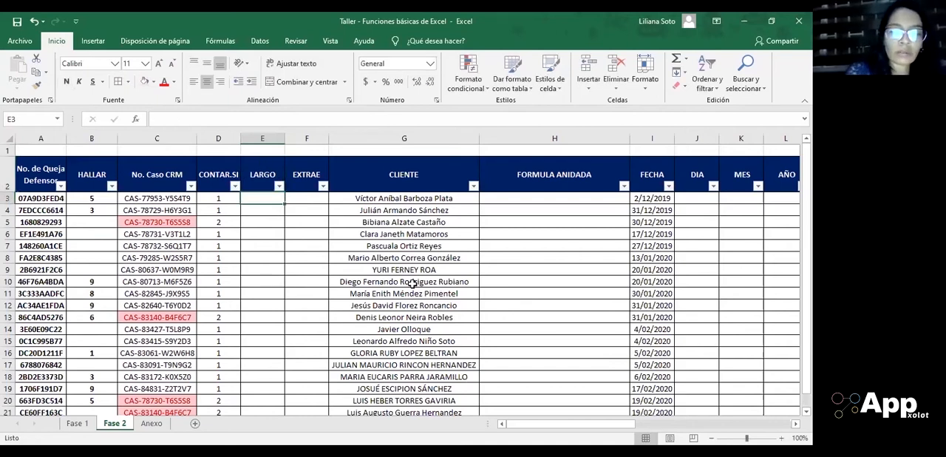
Step: Enter the formula =LARGO(C3) in cell E3 to count the characters of the first CRM case number
text(=)
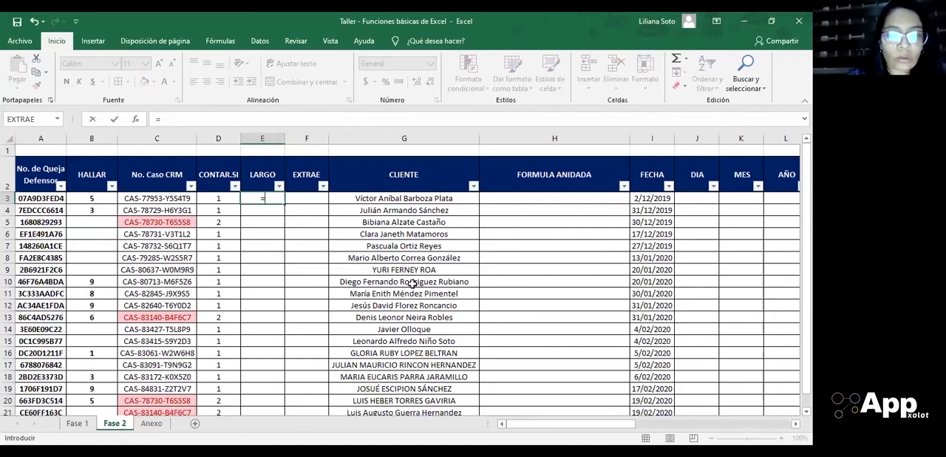
text(LARGO)
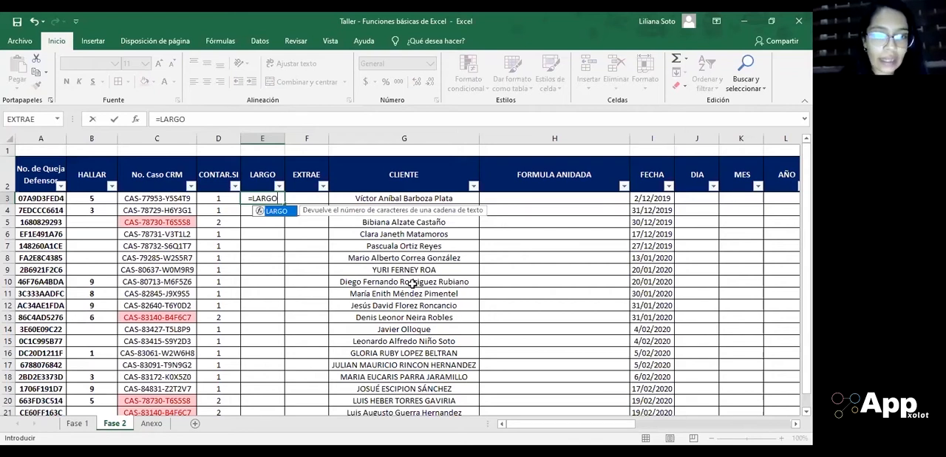
text(()
key(Left)
key(Left)
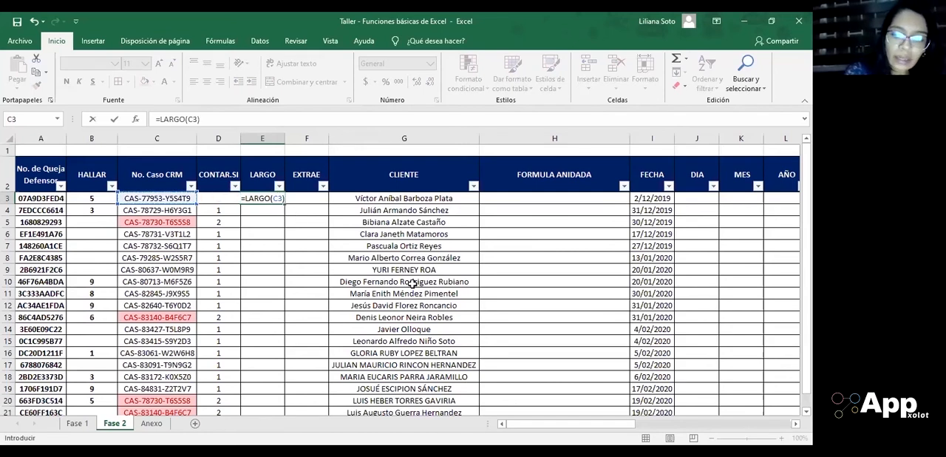
key(Return)
Step: Copy cell E3's LARGO formula down to the last record, E21
key(Up)
key(ctrl+c)
key(Left)
key(ctrl+Down)
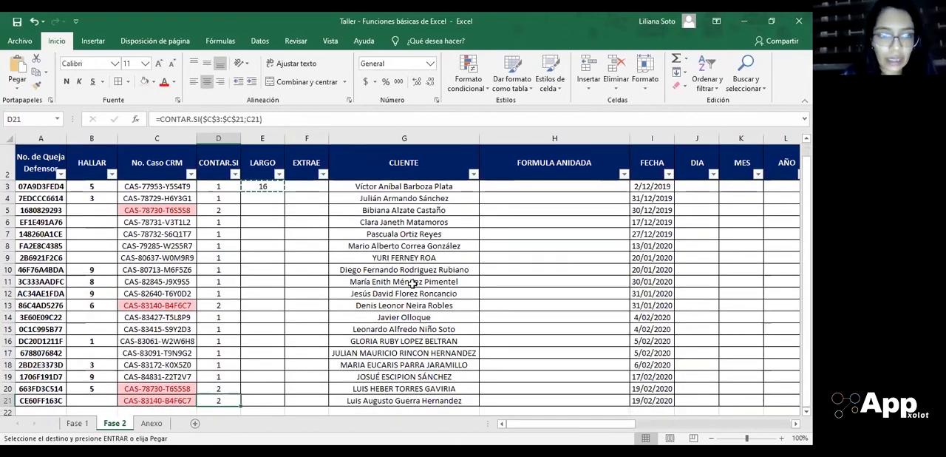
key(Right)
key(ctrl+shift+Up)
key(Return)
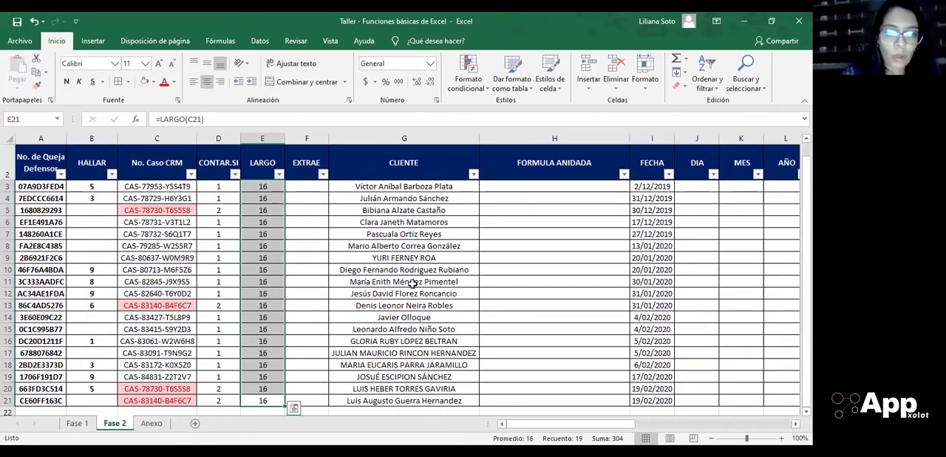
key(ctrl+Up)
key(Down)
key(Down)
key(Right)
key(Left)
key(Up)
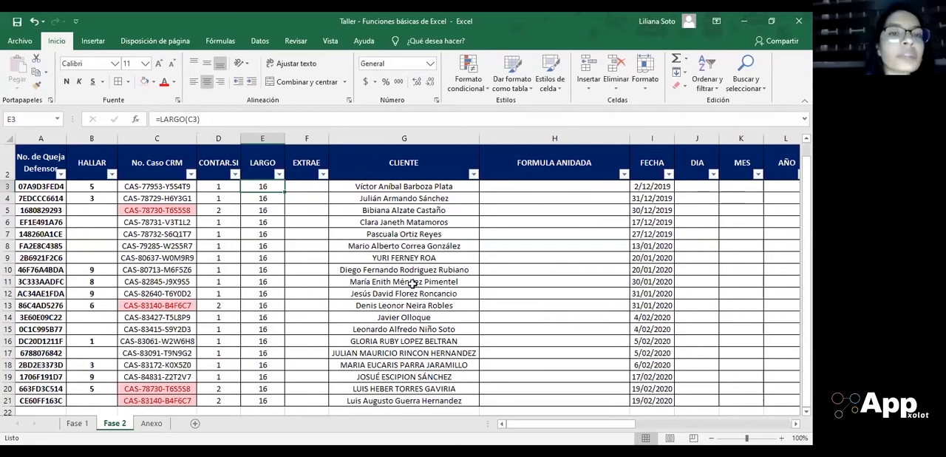
key(Right)
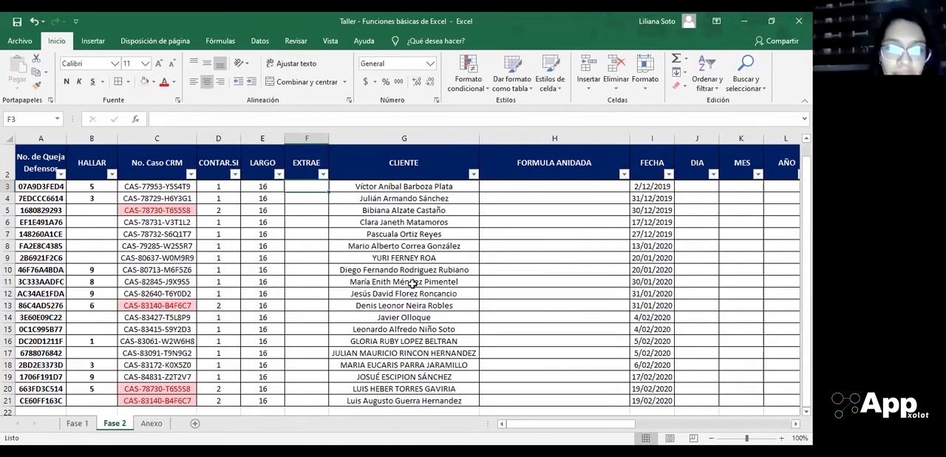
text(=)
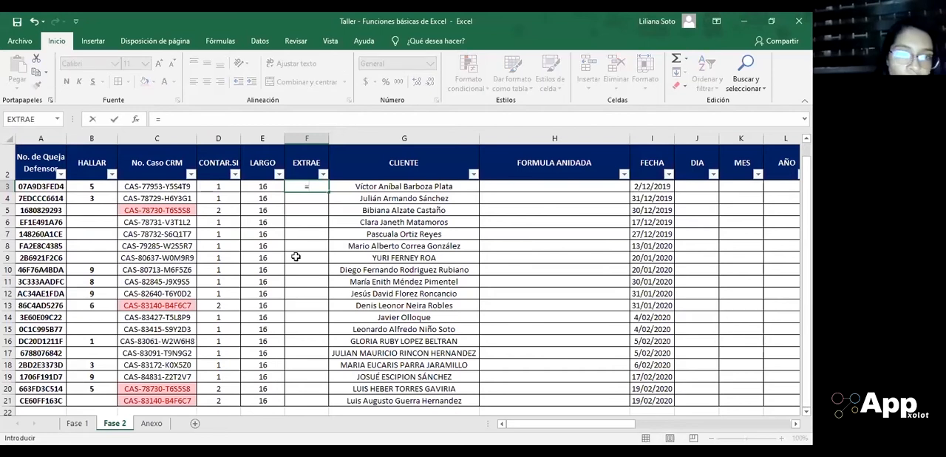
key(Escape)
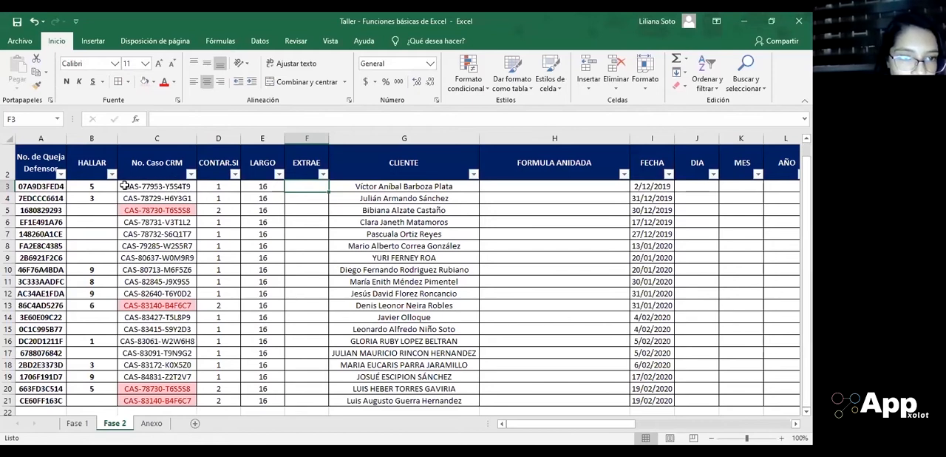
Step: Examine the characters of the case number in cell C3 one by one to find the extraction's starting position, leaving its content unchanged
click(130, 190)
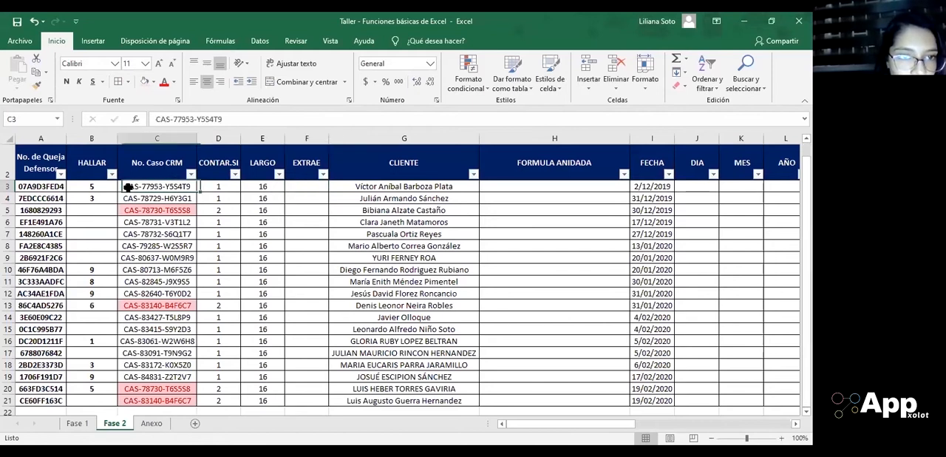
click(156, 119)
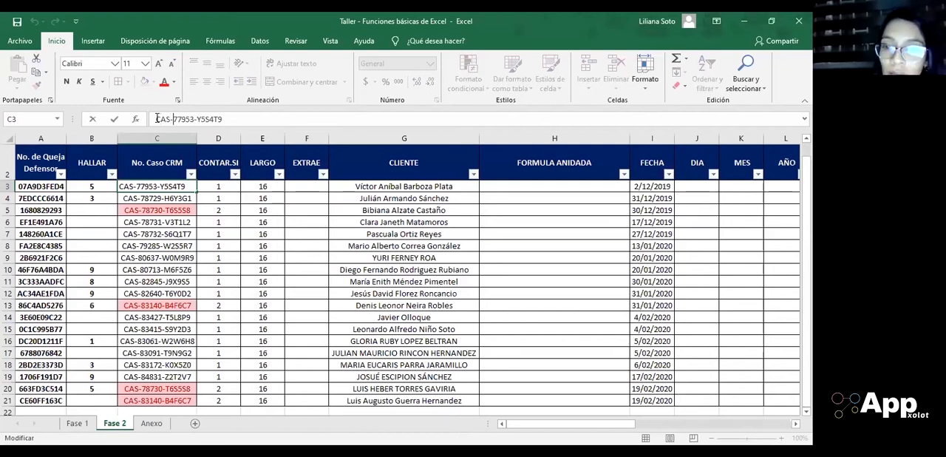
key(Right)
key(Right)
key(Right)
key(Right)
key(Right)
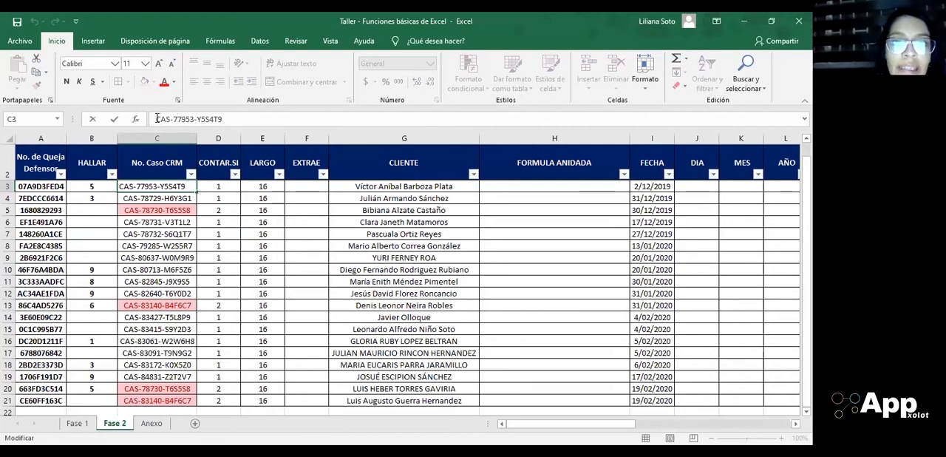
key(Escape)
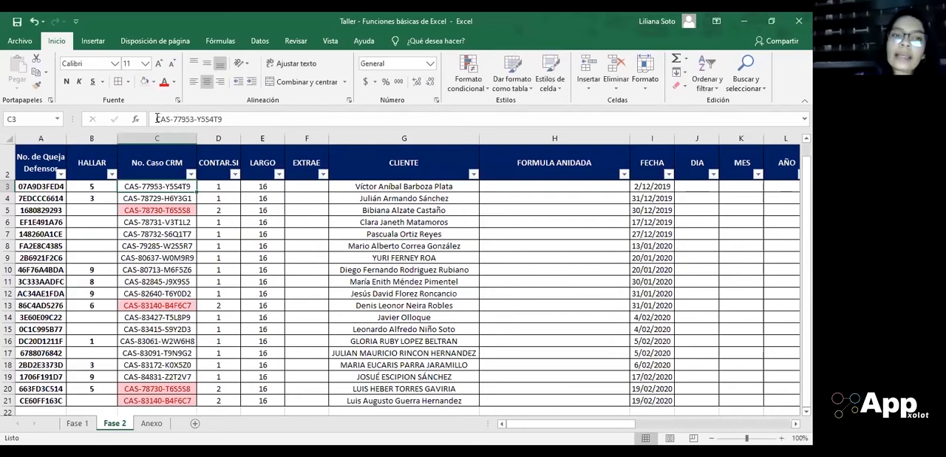
Step: Enter the formula =EXTRAE(C3;5;5) in cell F3 to extract five characters of the first CRM case number starting at position 5
click(313, 183)
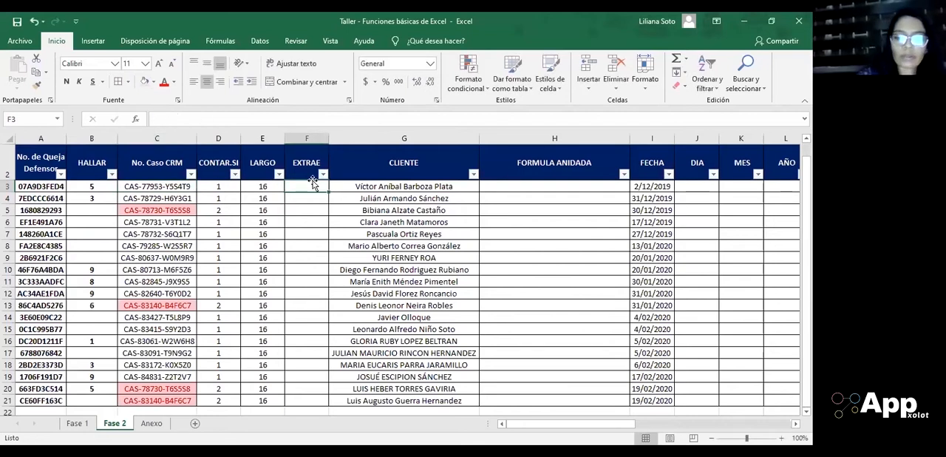
text(=)
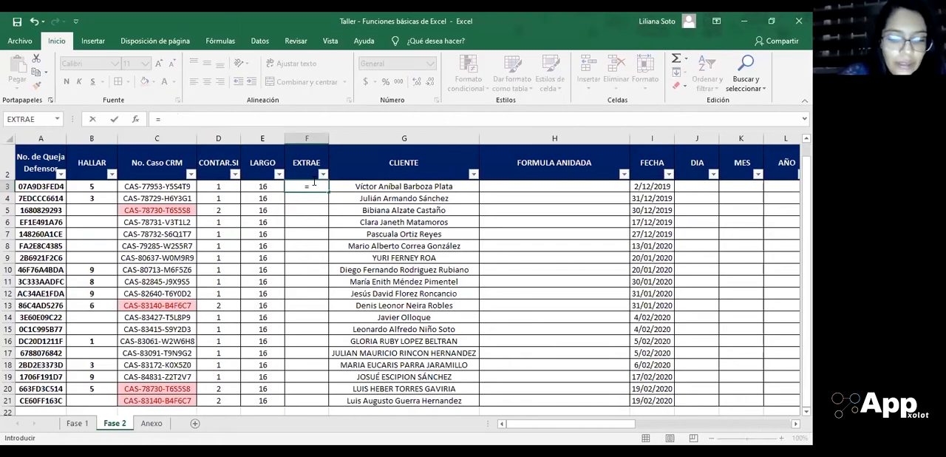
text(EXTRAE()
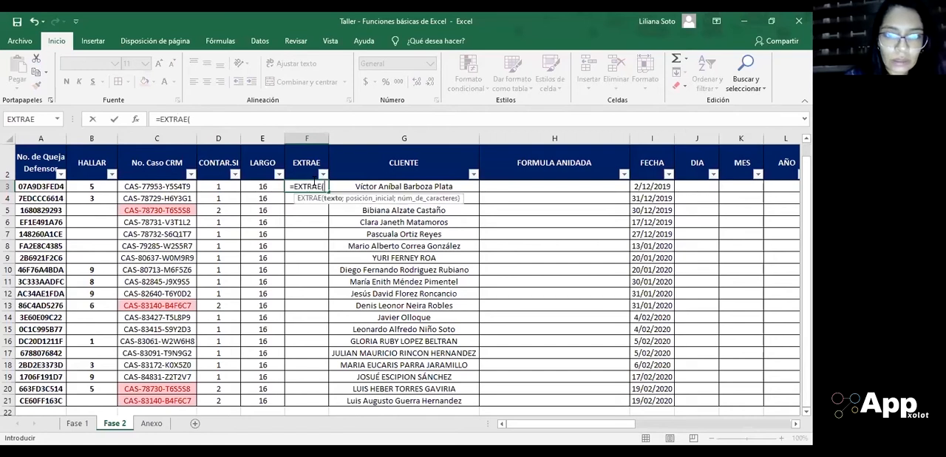
click(158, 188)
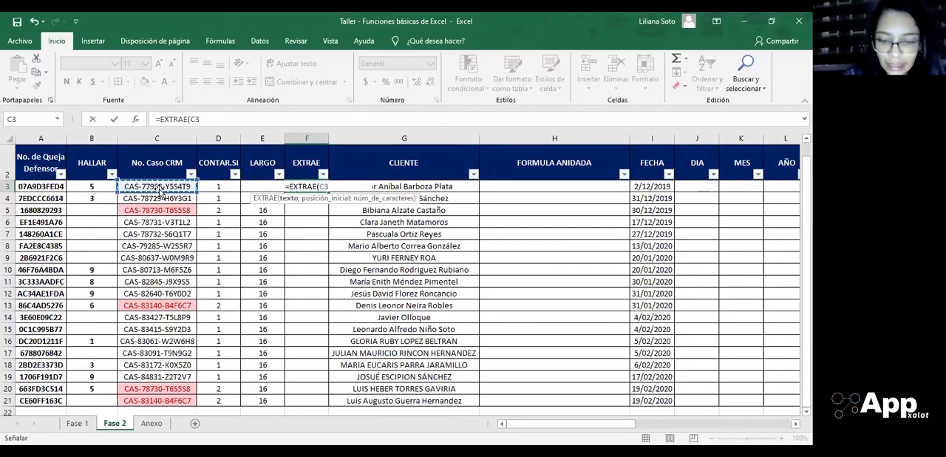
text(;)
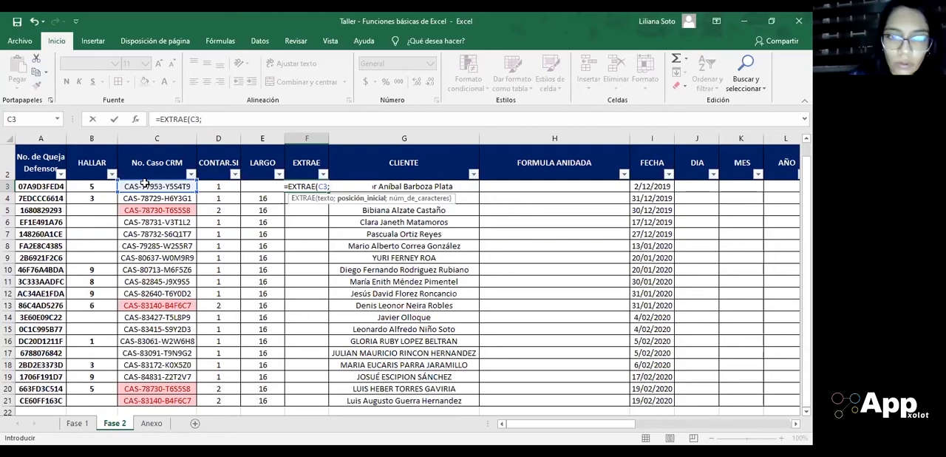
text(5)
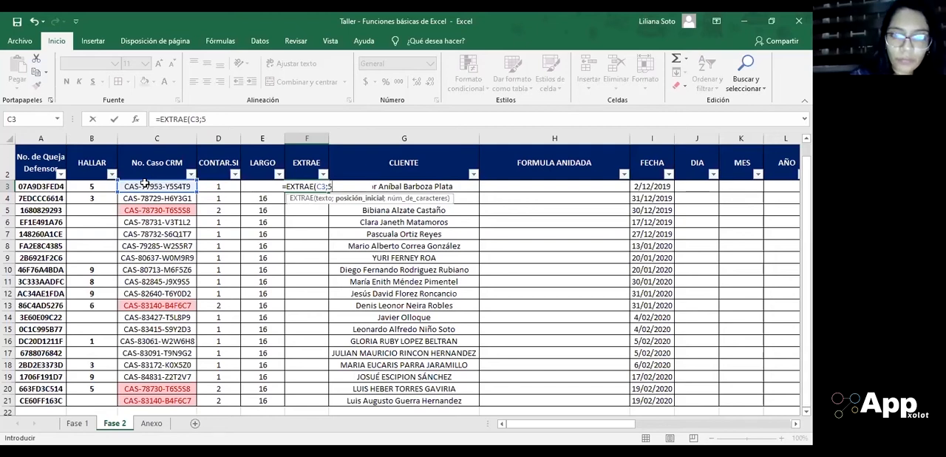
text(;)
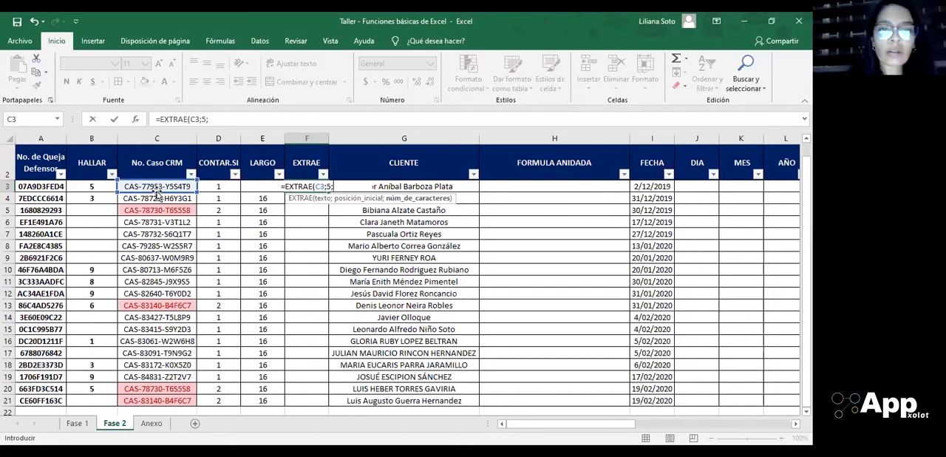
text(5)
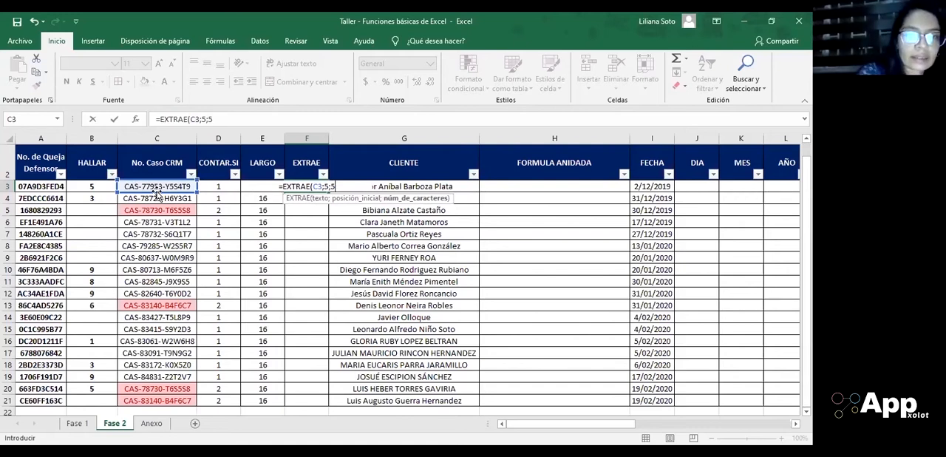
text())
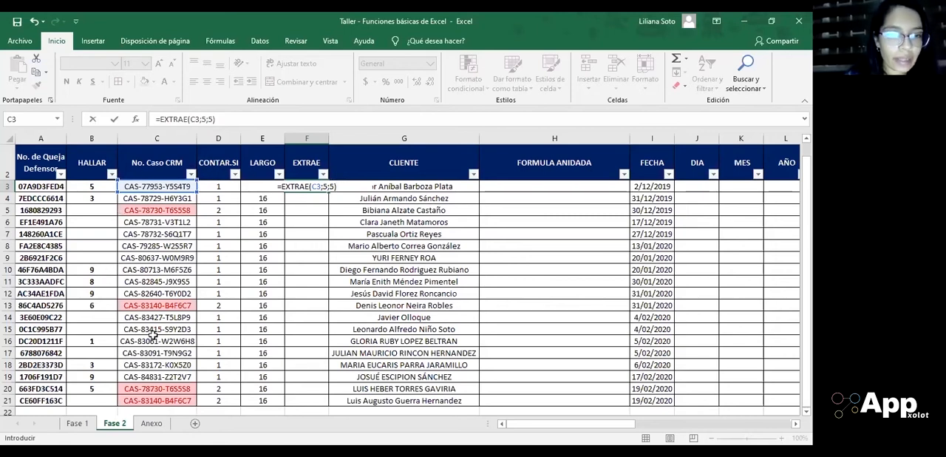
key(Return)
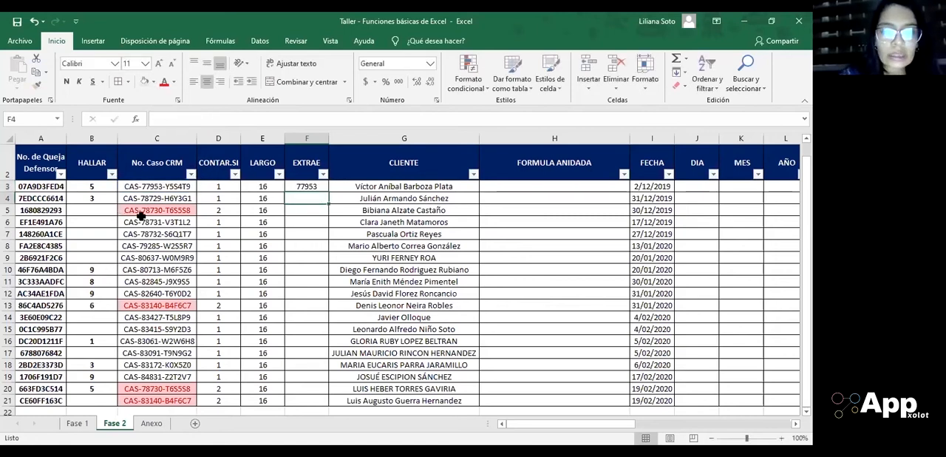
Step: Copy cell F3's EXTRAE formula down the column to the last record, F21
click(302, 186)
key(ctrl+c)
key(Left)
key(ctrl+Down)
key(Right)
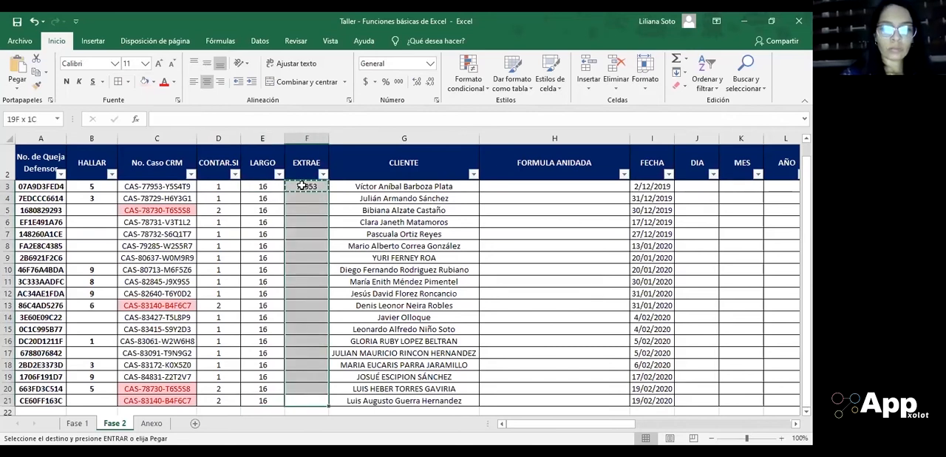
click(302, 185)
key(ctrl+Down)
key(ctrl+shift+Up)
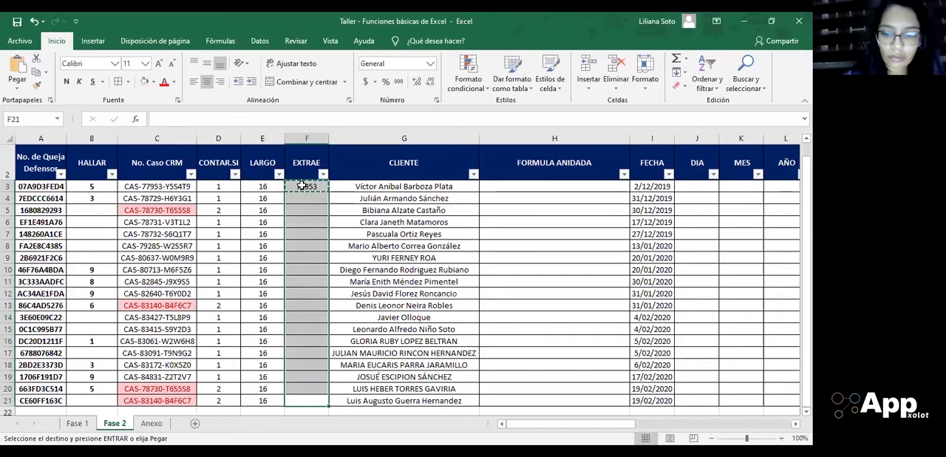
key(Return)
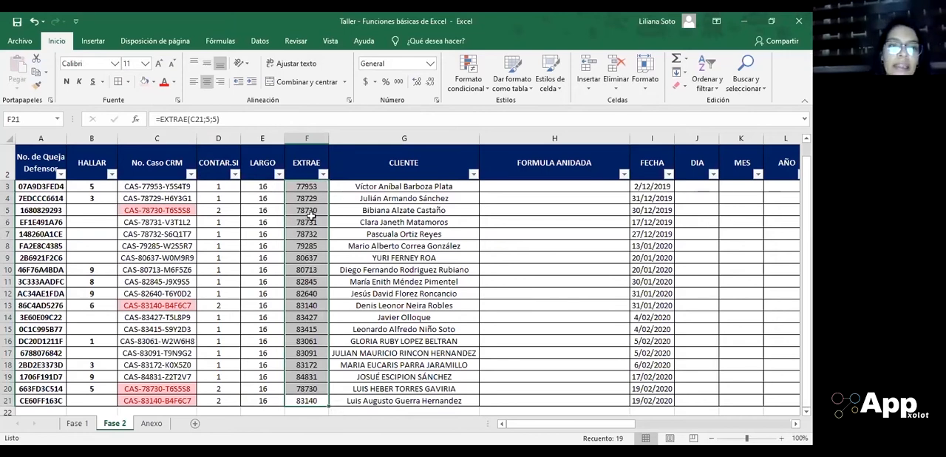
click(312, 307)
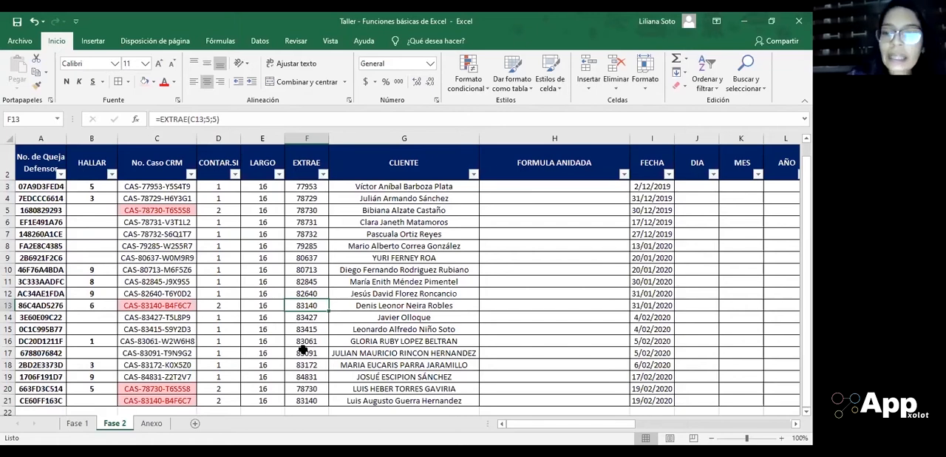
Step: Examine the names in the CLIENTE column and the neighbouring FORMULA ANIDADA column, ending at cell H3
key(Right)
key(Left)
key(Right)
key(ctrl+Up)
key(Down)
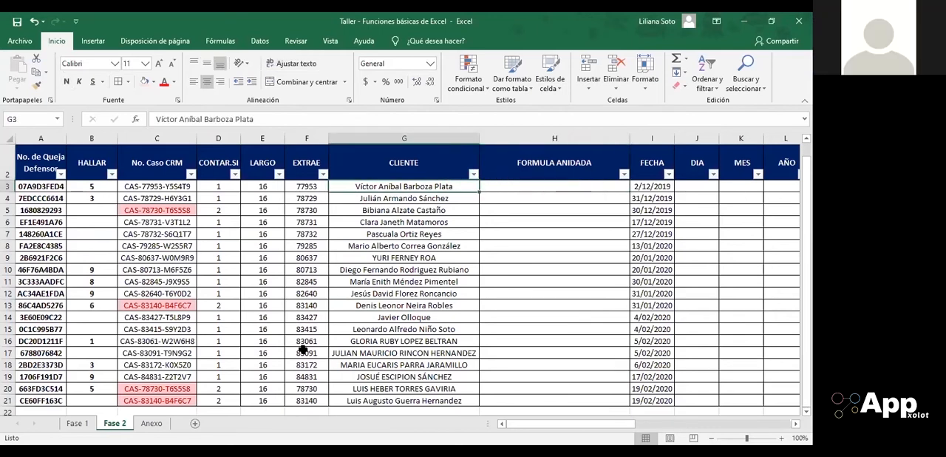
key(Right)
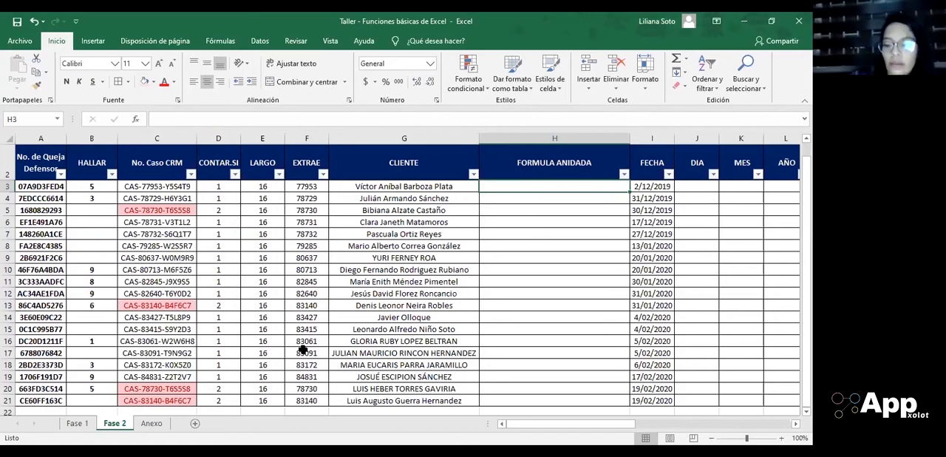
click(571, 219)
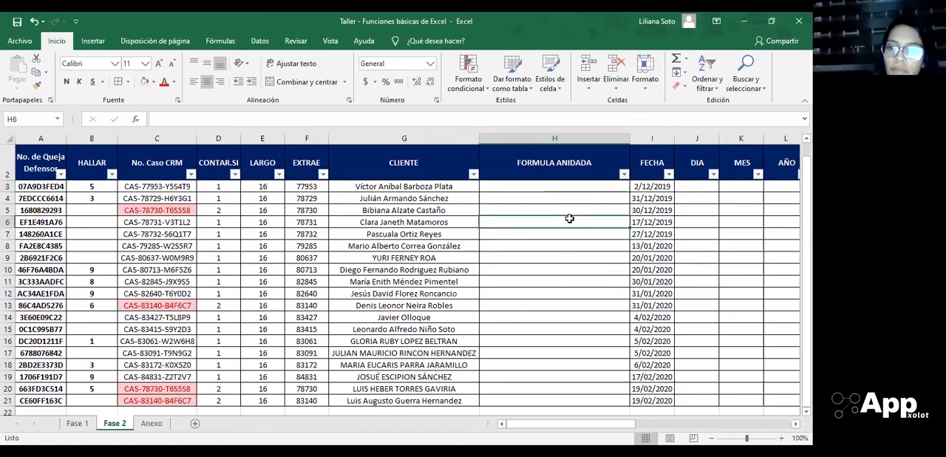
click(437, 198)
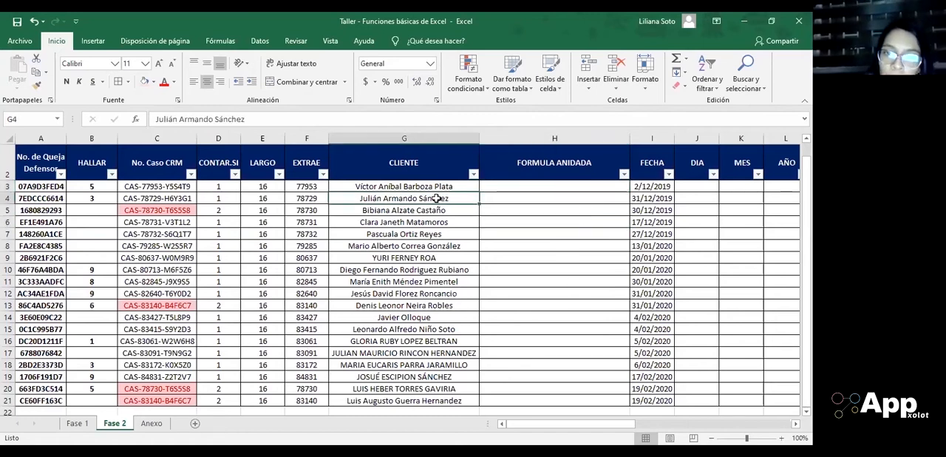
key(Down)
key(Down)
key(Down)
key(Down)
key(Down)
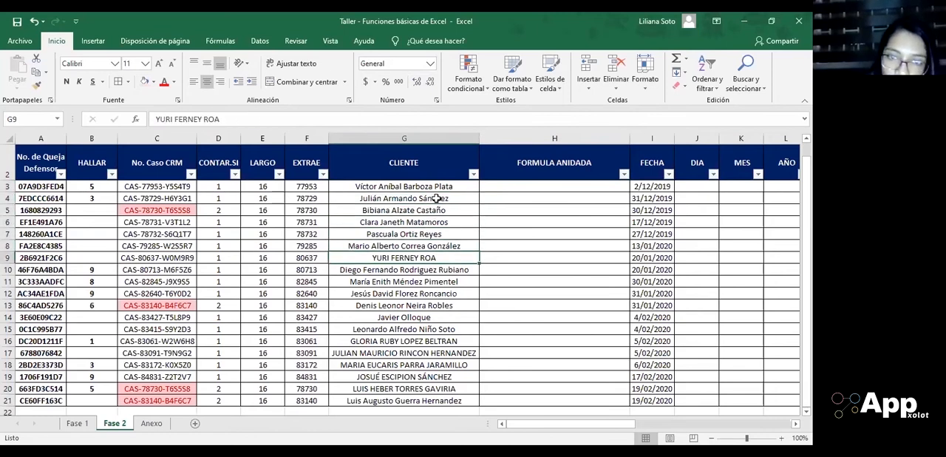
key(Up)
key(Down)
key(Up)
key(Up)
key(Down)
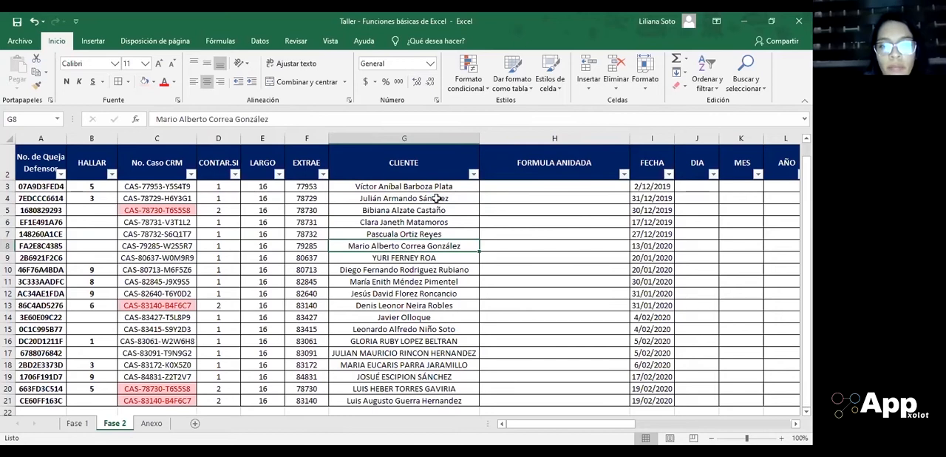
key(Down)
key(Down)
key(Down)
key(Down)
key(Down)
key(Down)
key(Down)
key(Down)
key(Down)
key(Down)
key(Down)
key(Down)
key(Right)
key(Up)
key(Up)
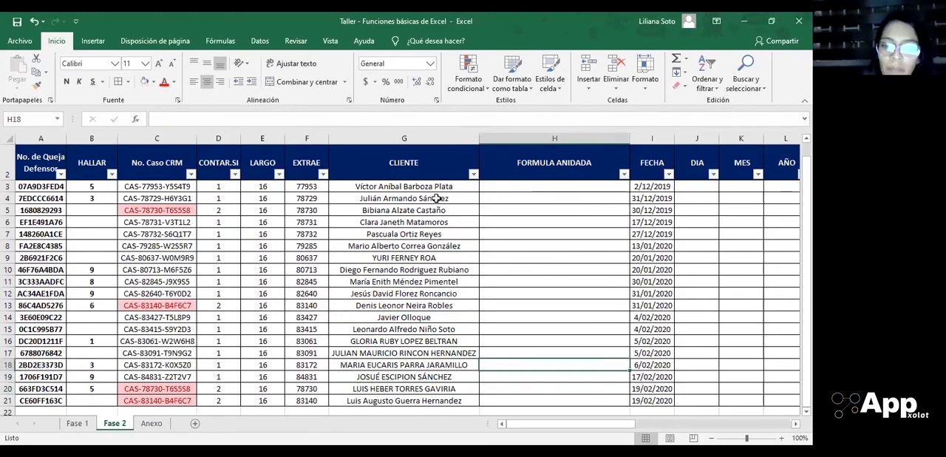
key(ctrl+Up)
key(Down)
key(Down)
key(Down)
key(Down)
key(Down)
key(Down)
key(Down)
key(Down)
key(Down)
key(Up)
key(Up)
key(Up)
key(Up)
key(Up)
key(Up)
key(Up)
key(Up)
key(Up)
key(Down)
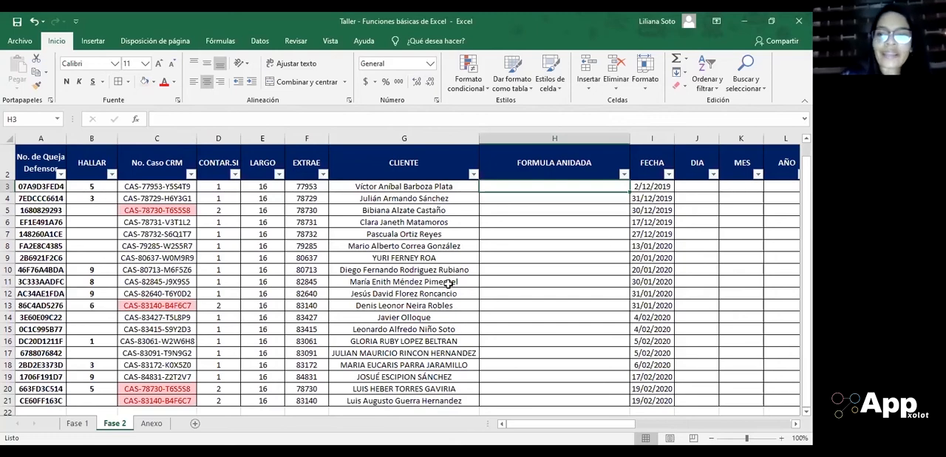
Step: Start a REPETIR formula in blank cell G24 below the client list, with a space as the text and 3 repetitions
scroll(587, 232, down, 1)
scroll(586, 234, up, 2)
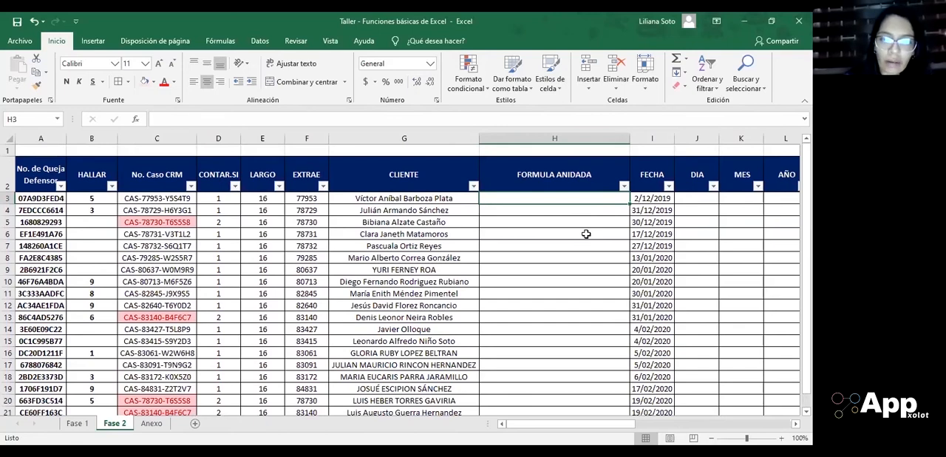
scroll(586, 233, down, 1)
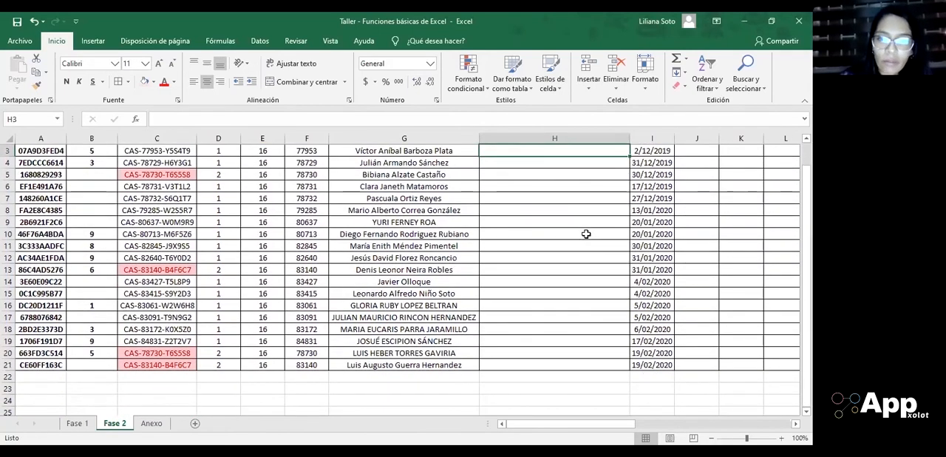
scroll(586, 233, up, 1)
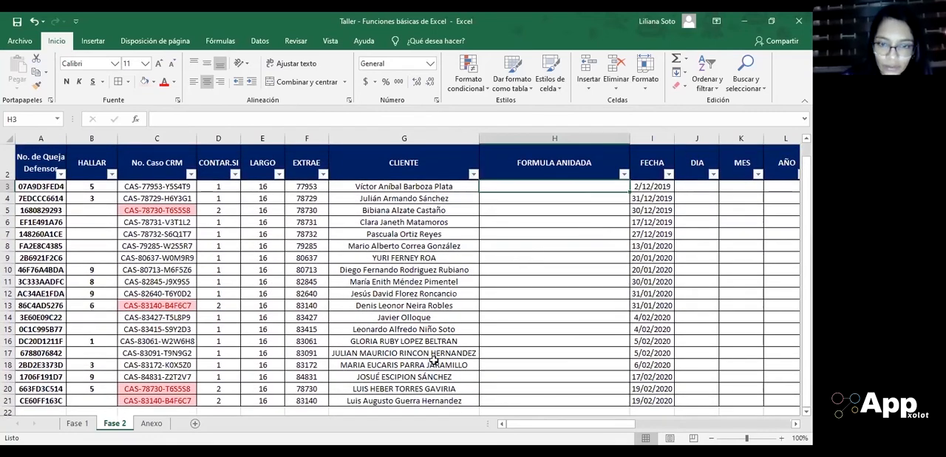
scroll(425, 416, down, 2)
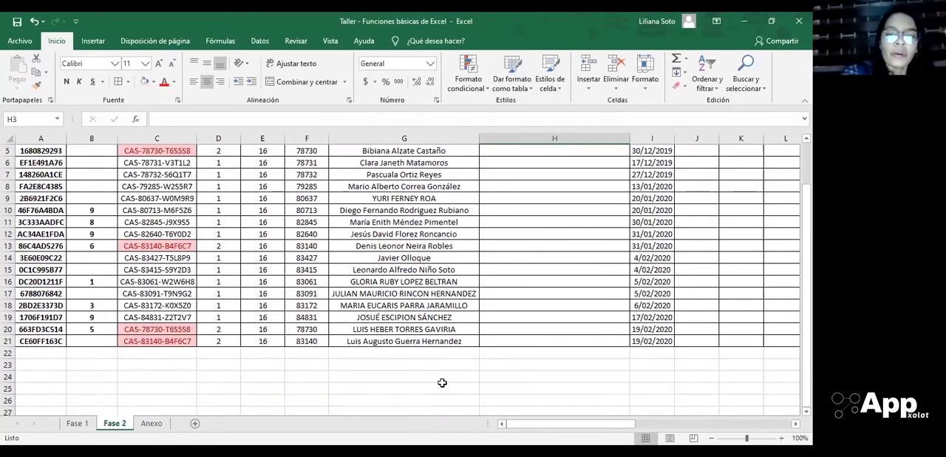
click(444, 379)
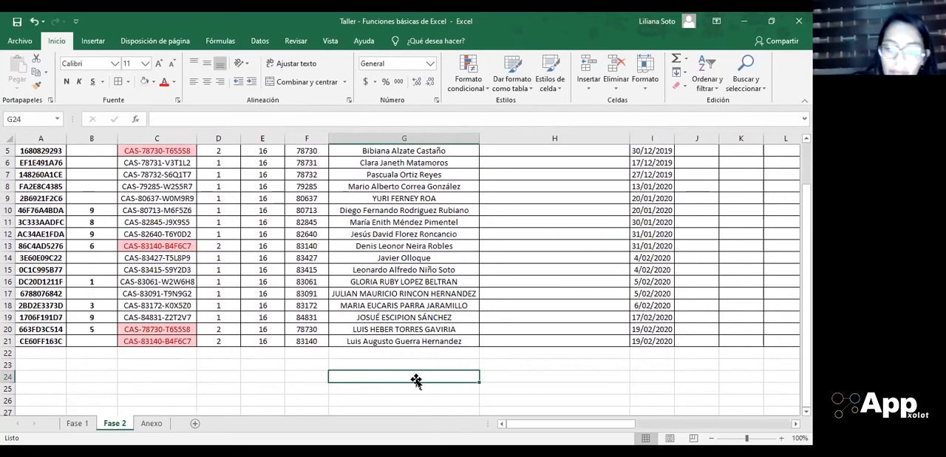
text(=)
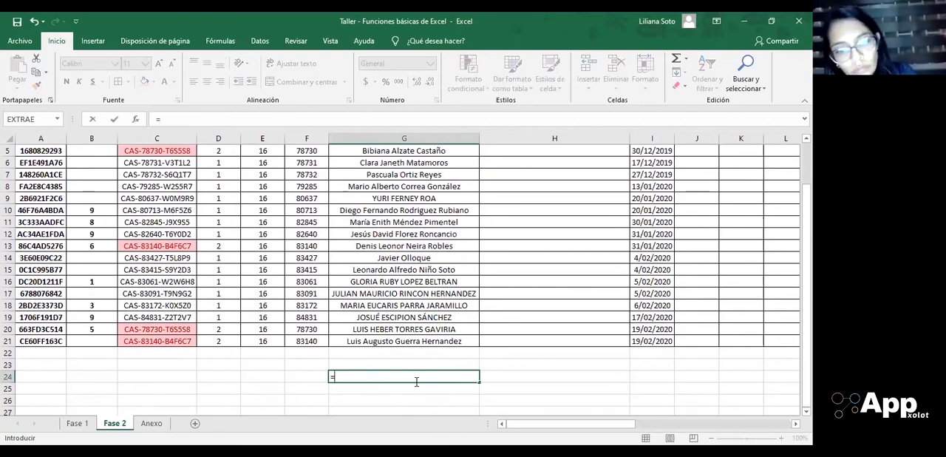
text(REP)
key(Tab)
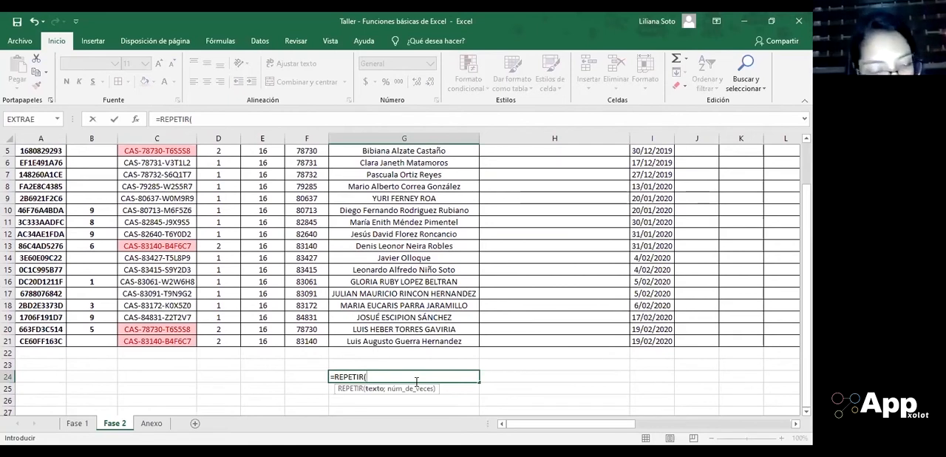
text(")
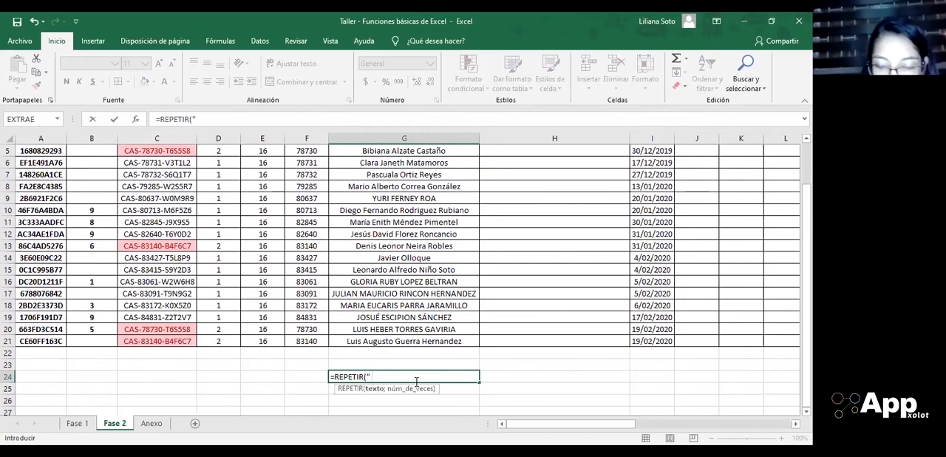
text( ")
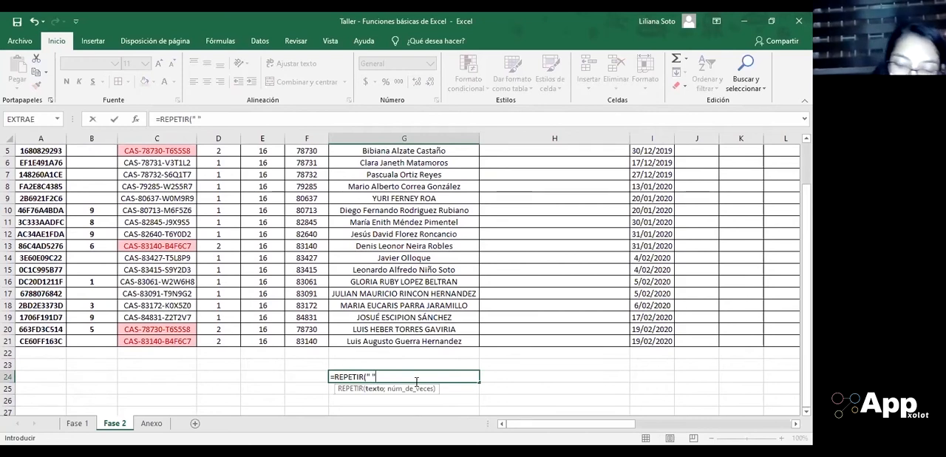
text(;)
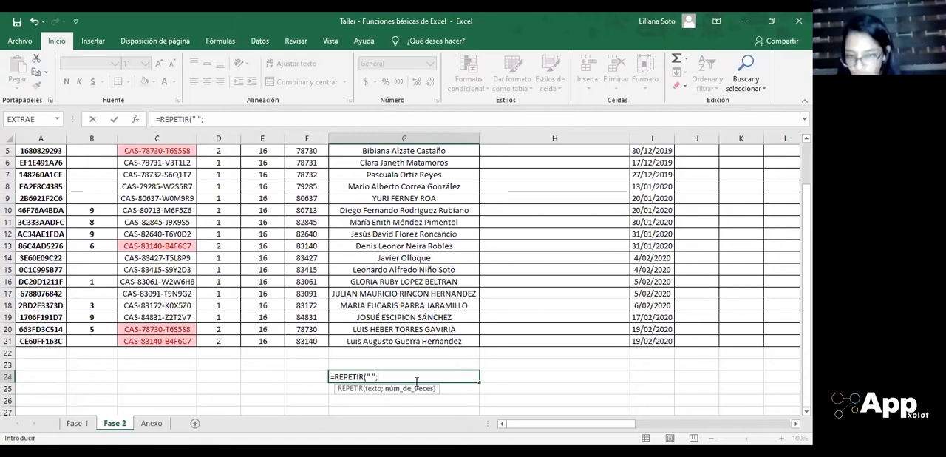
text(3)
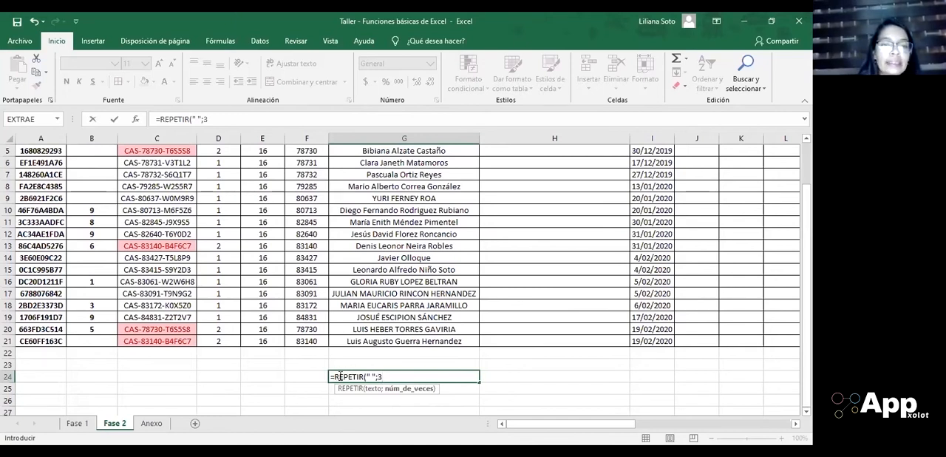
Step: Replace the space in cell G24's REPETIR formula with an asterisk and enter it as =REPETIR("*";3)
click(372, 377)
key(BackSpace)
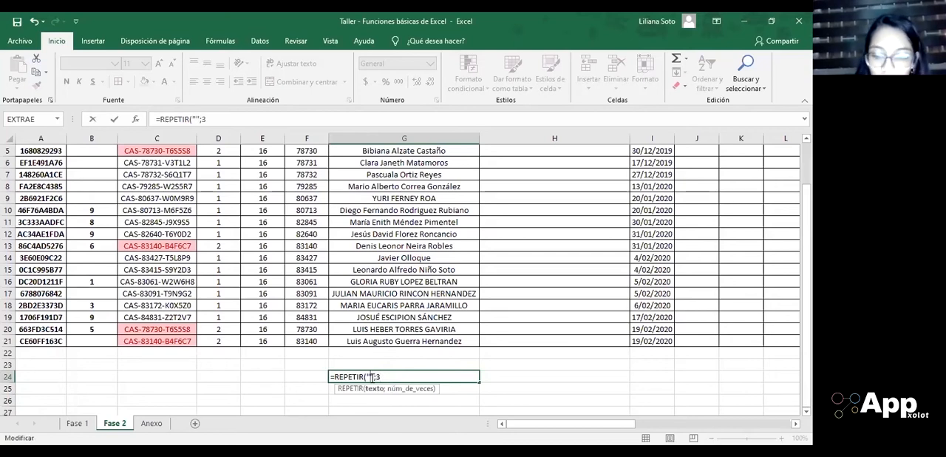
text(+)
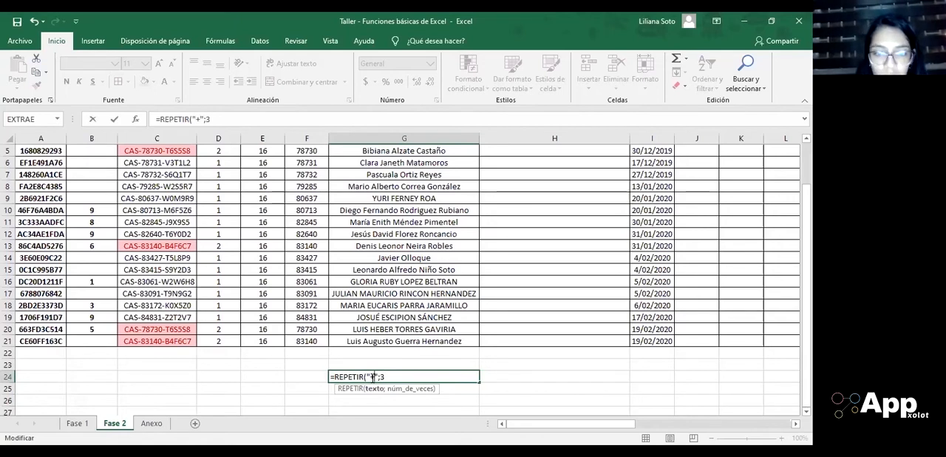
key(BackSpace)
text(*)
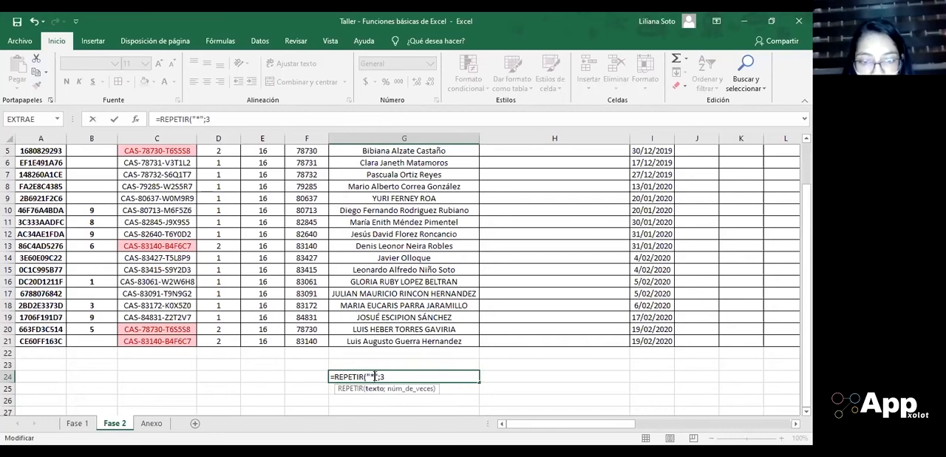
click(385, 377)
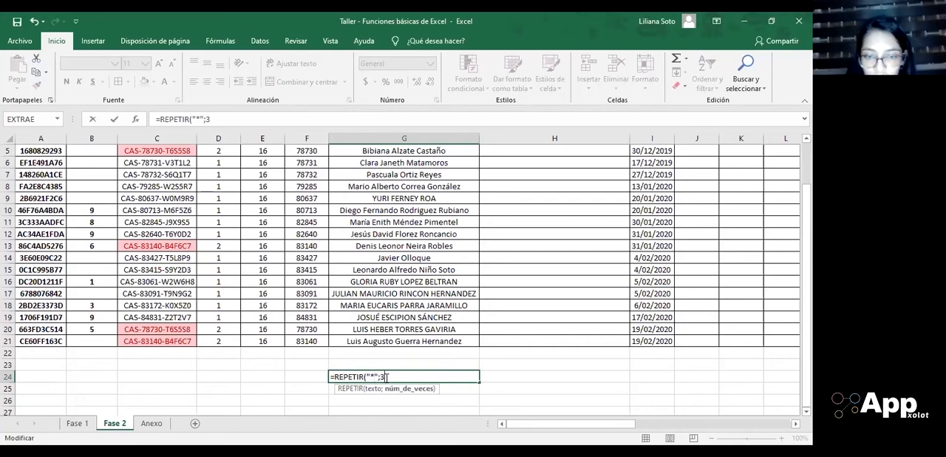
text(=)
key(BackSpace)
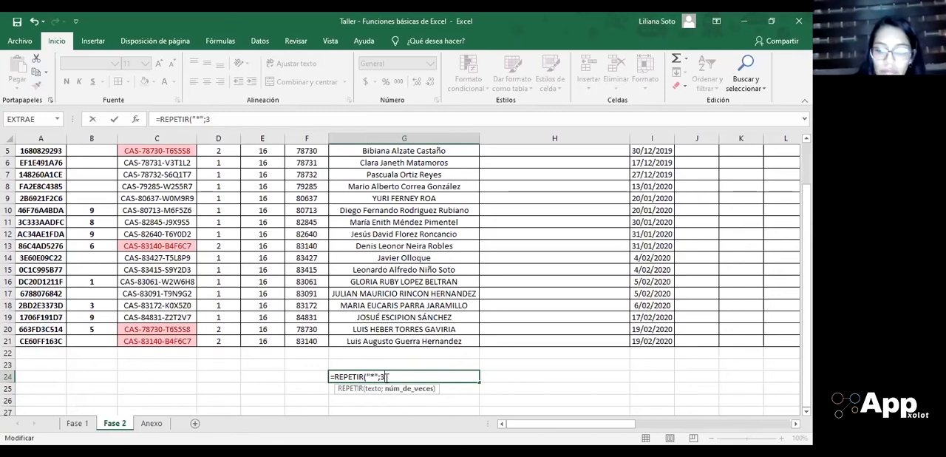
text())
key(Return)
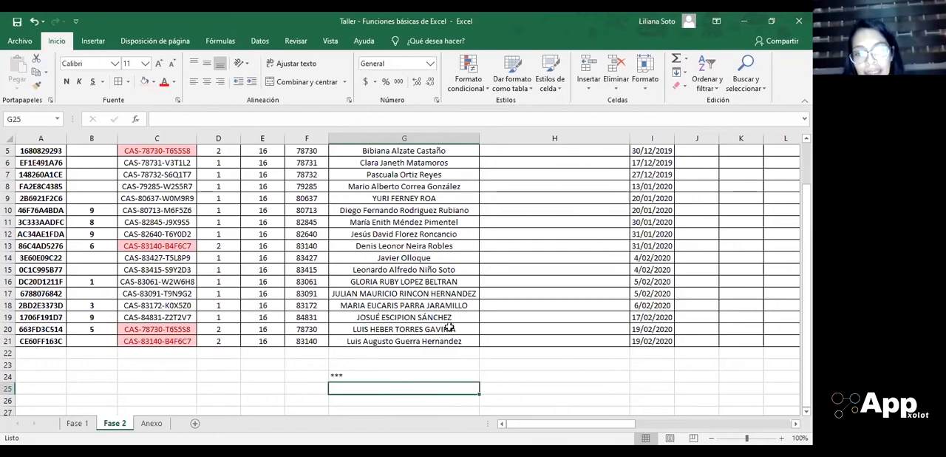
click(538, 284)
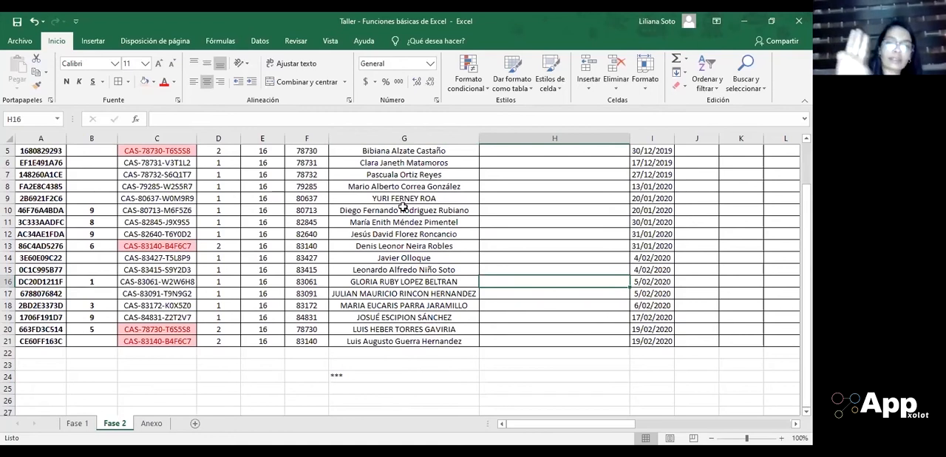
key(Up)
key(Up)
key(Up)
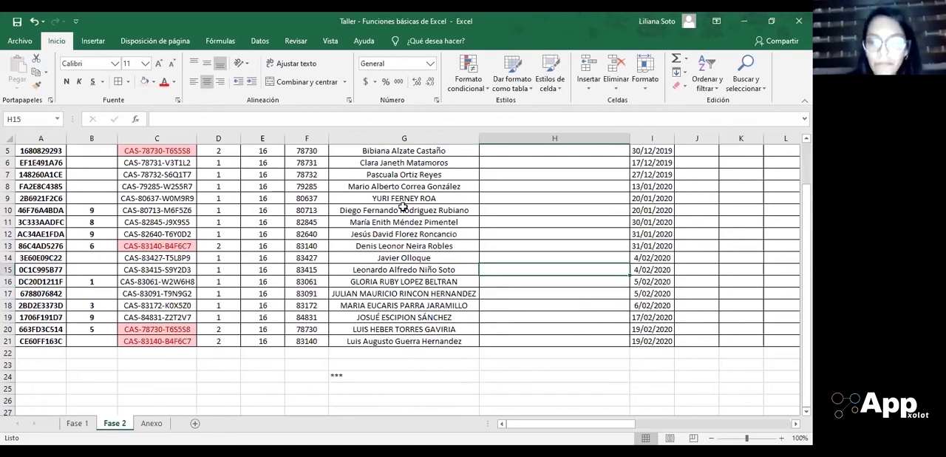
key(Down)
key(Down)
key(Down)
key(ctrl+Up)
key(Down)
key(Down)
key(Down)
key(Down)
key(Down)
key(ctrl+Down)
key(ctrl+Up)
key(Up)
key(Down)
key(Left)
key(Down)
key(Down)
key(ctrl+Down)
key(ctrl+Down)
key(Up)
key(Right)
Step: Start a formula in cell H3 of the FORMULA ANIDADA column with CONCATENAR nested inside NOMPROPIO
key(Up)
key(Up)
key(ctrl+Up)
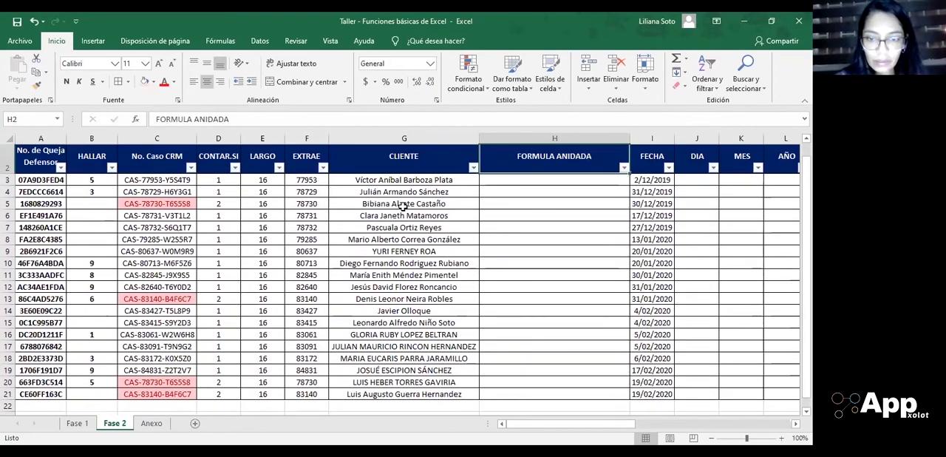
key(Down)
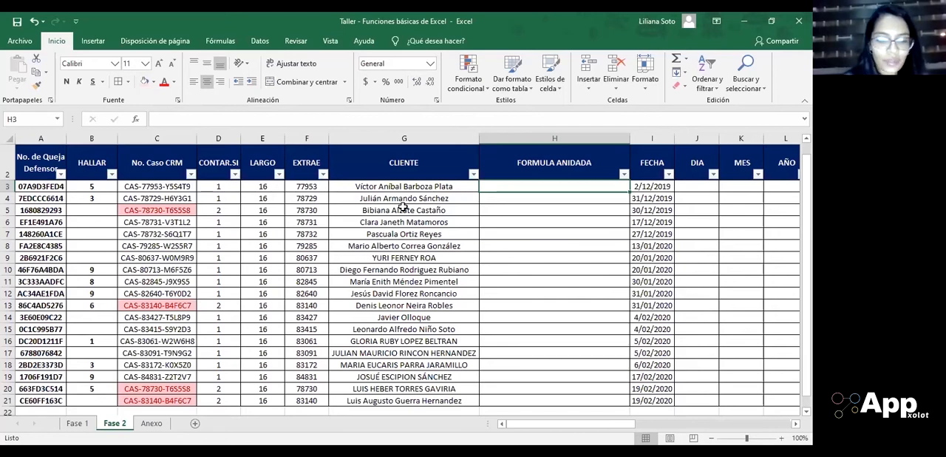
text(=)
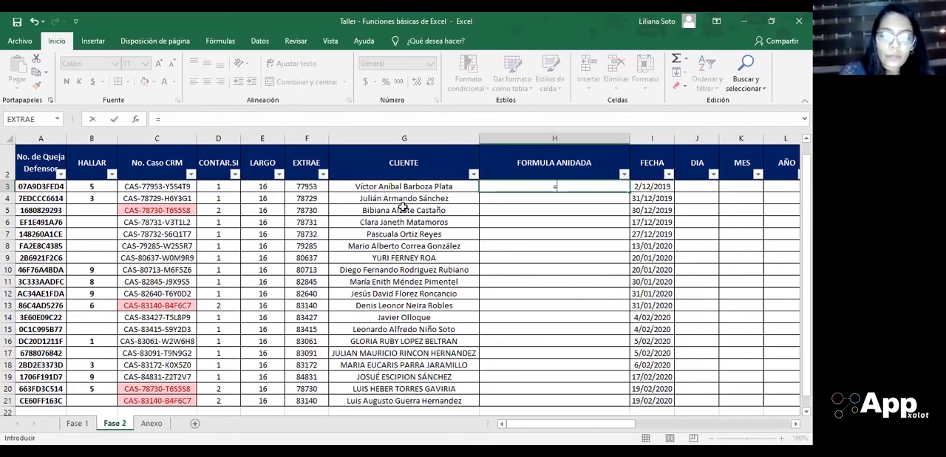
text(NOM)
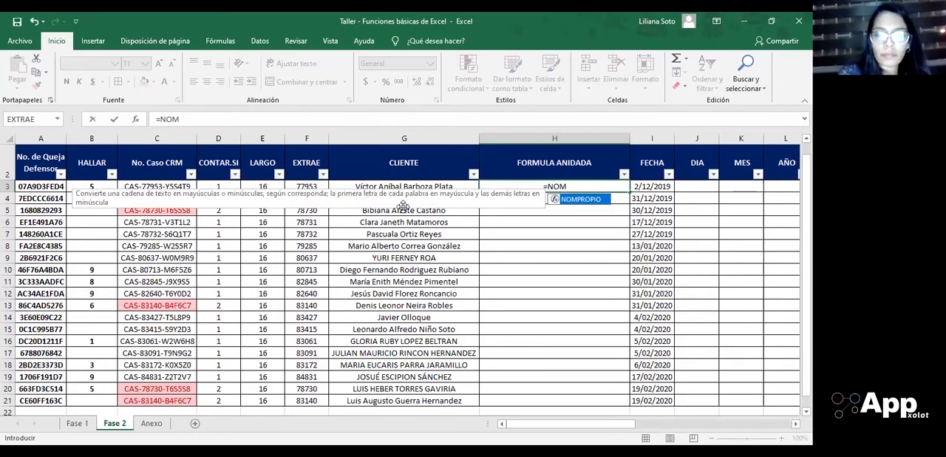
double_click(586, 200)
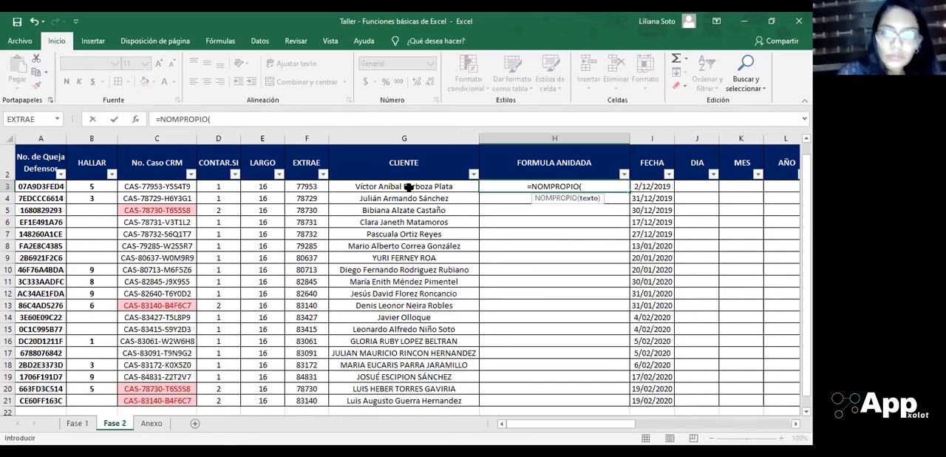
text(CON)
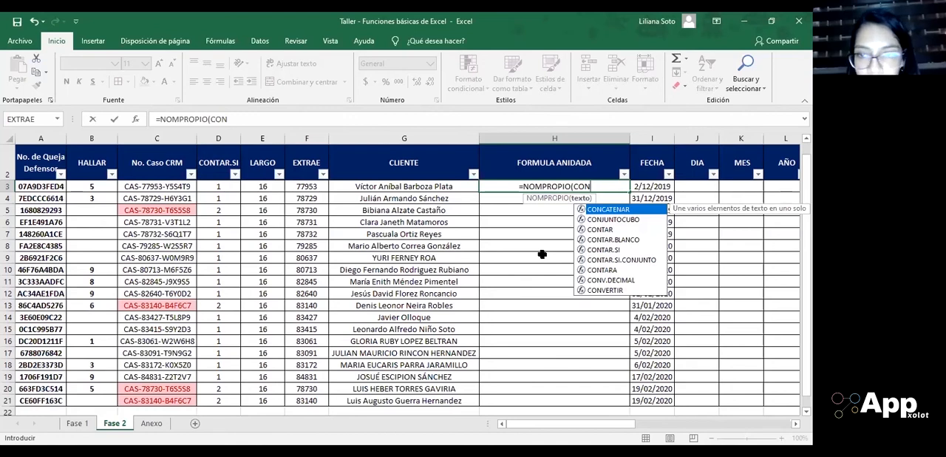
key(Tab)
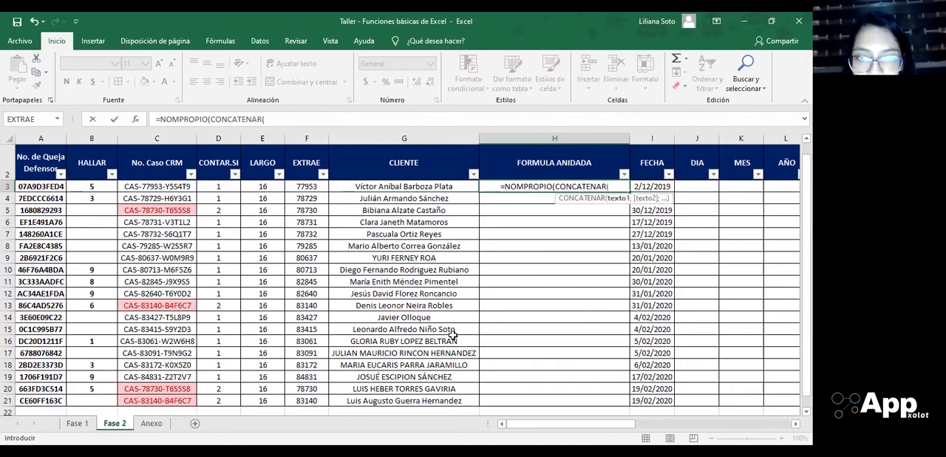
Step: Give CONCATENAR the arguments G24, G3 and G24 so the asterisks surround the first client's name
scroll(452, 338, down, 1)
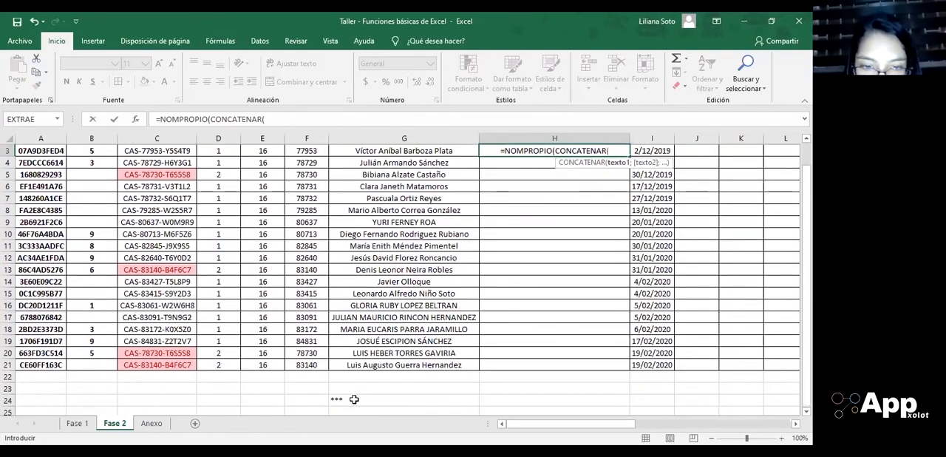
click(346, 399)
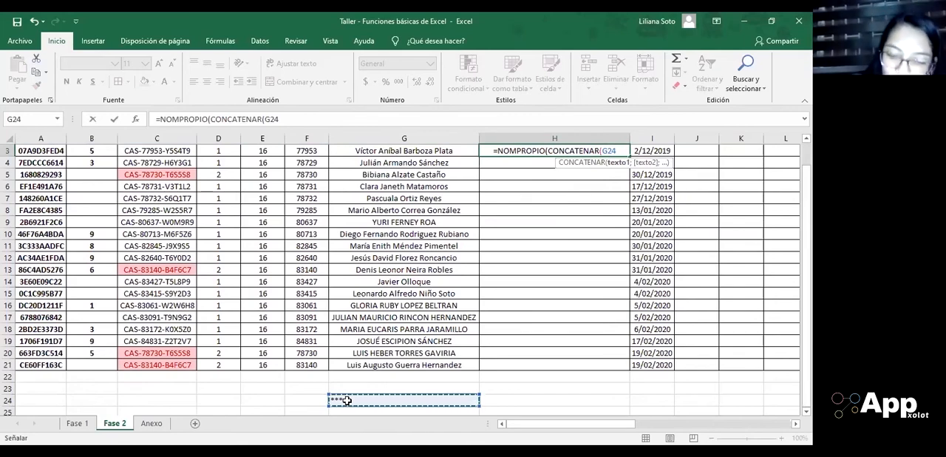
text(;)
scroll(346, 400, up, 1)
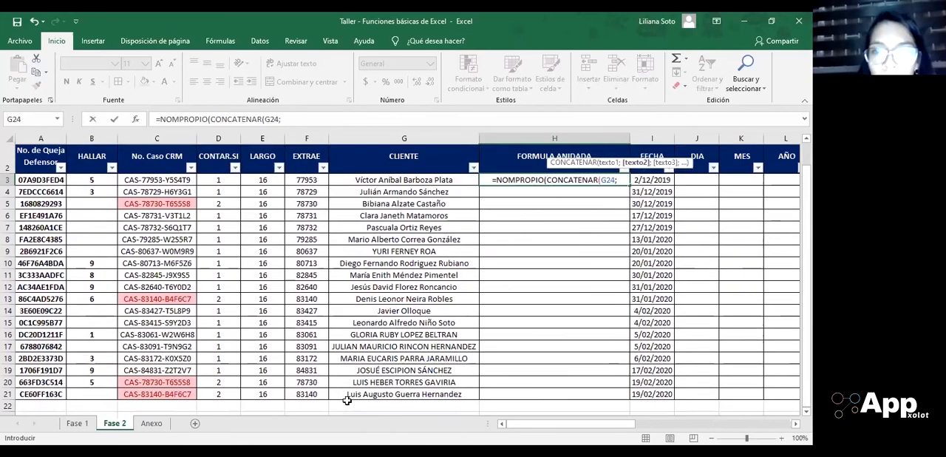
click(403, 198)
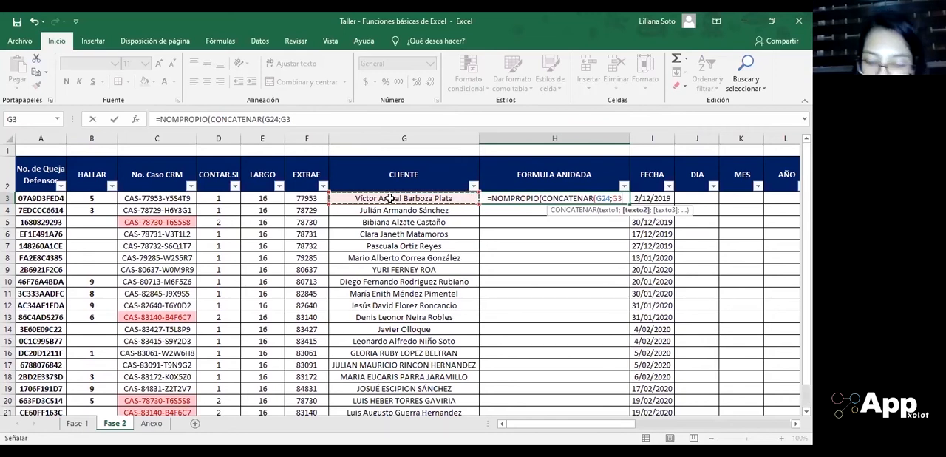
text(;)
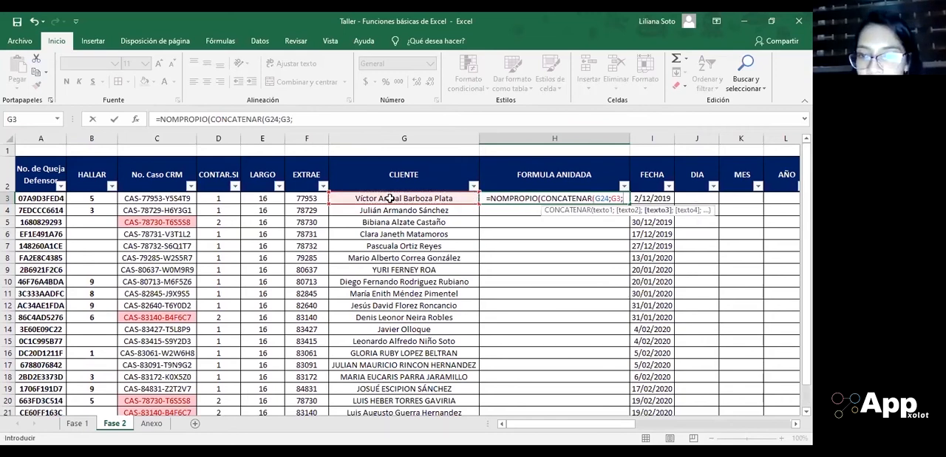
scroll(390, 198, down, 1)
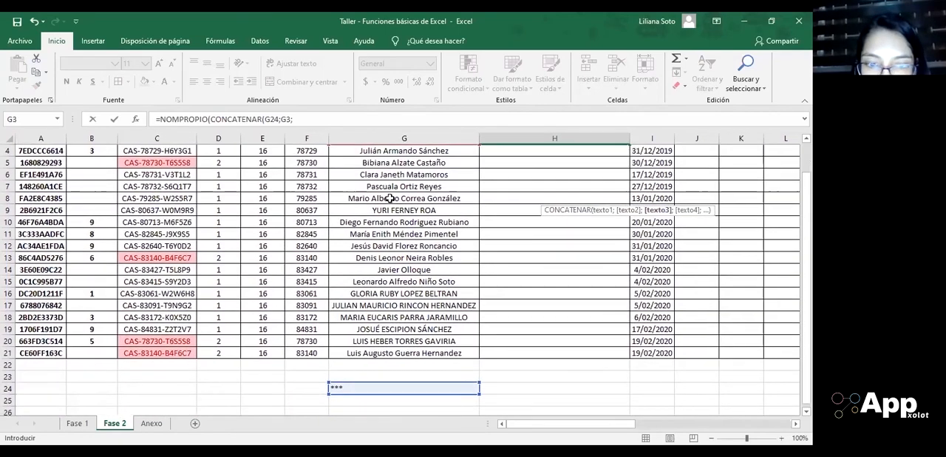
click(339, 387)
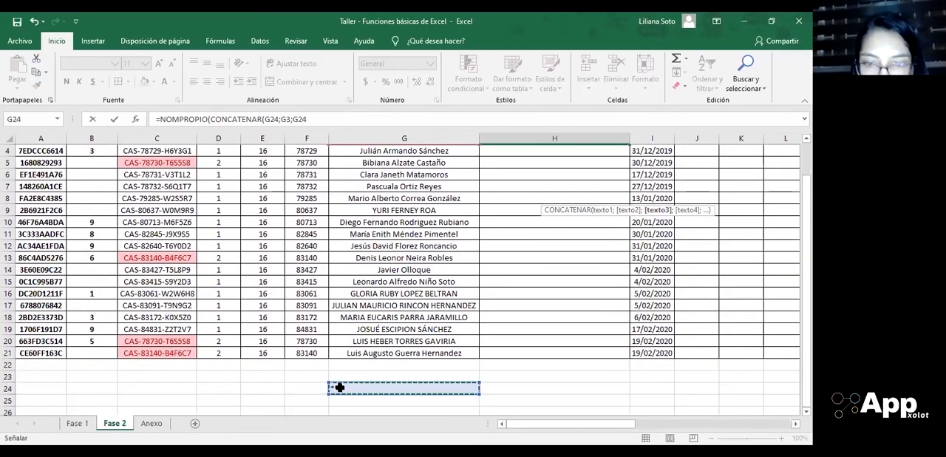
scroll(340, 387, up, 1)
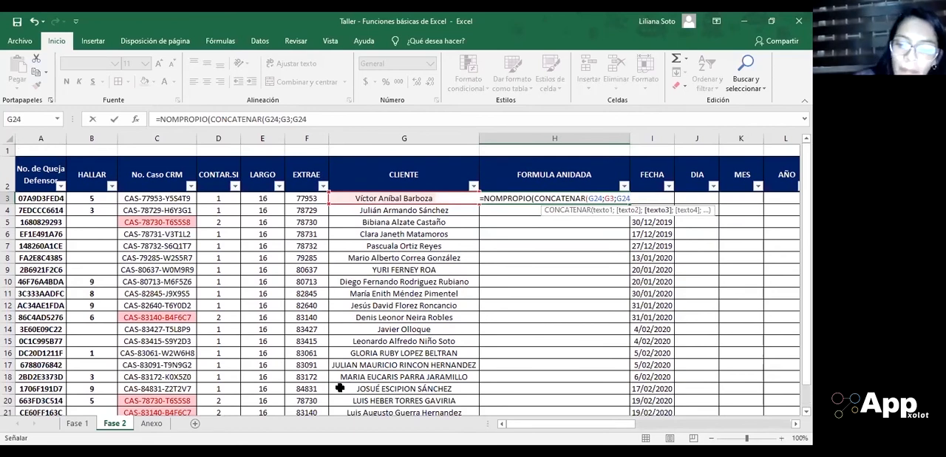
Step: Close both functions and enter the formula =NOMPROPIO(CONCATENAR(G24;G3;G24)) in cell H3
text())
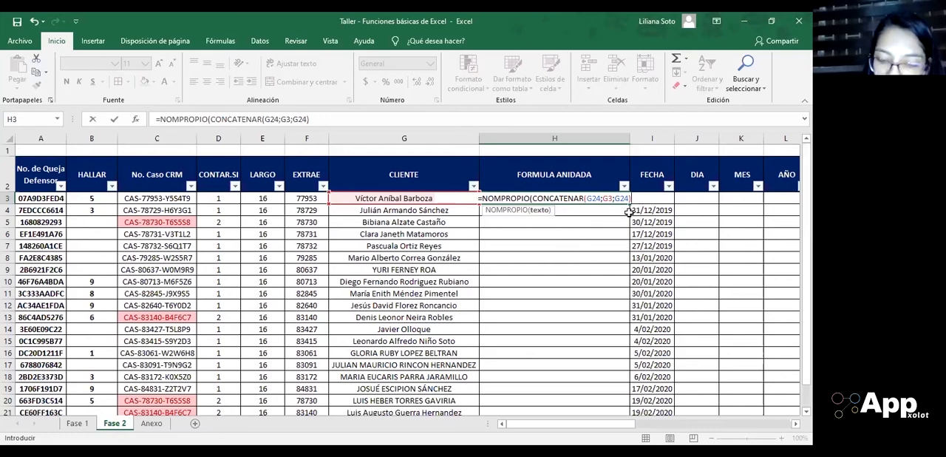
text(;)
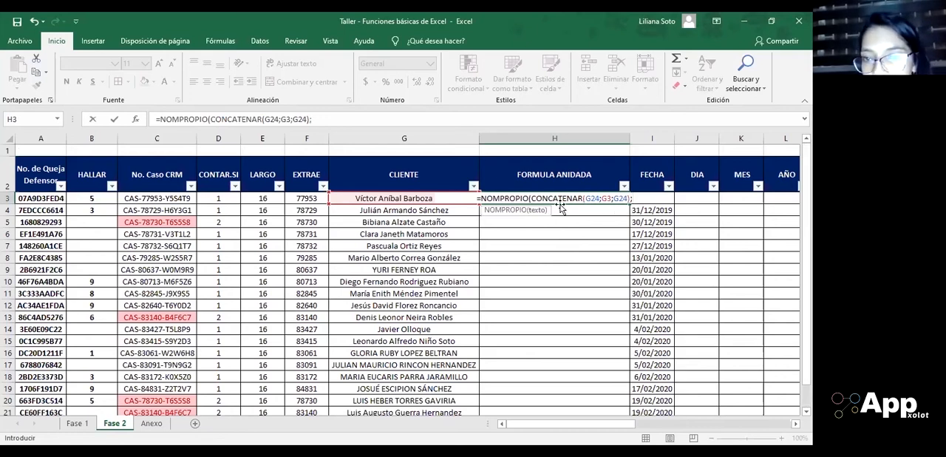
key(BackSpace)
text())
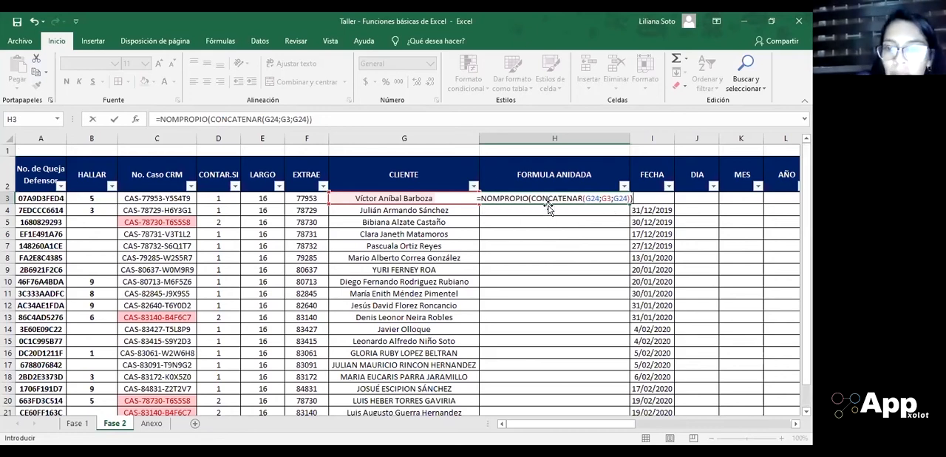
text())
key(Return)
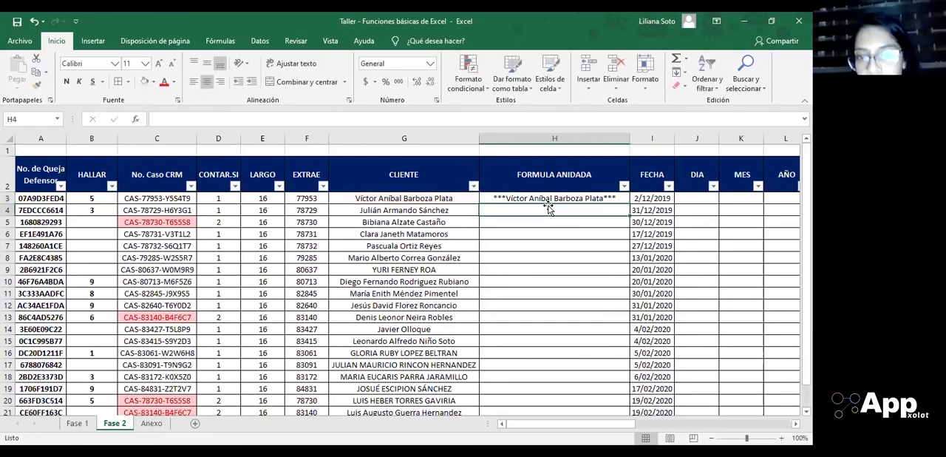
Step: Check the REPETIR formula in G24, then copy the nested formula from H3 into cell H4
key(Down)
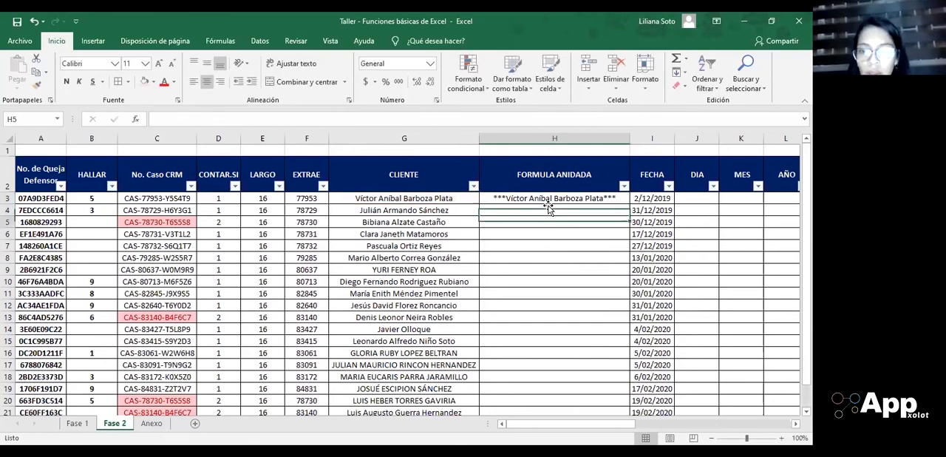
scroll(547, 206, down, 1)
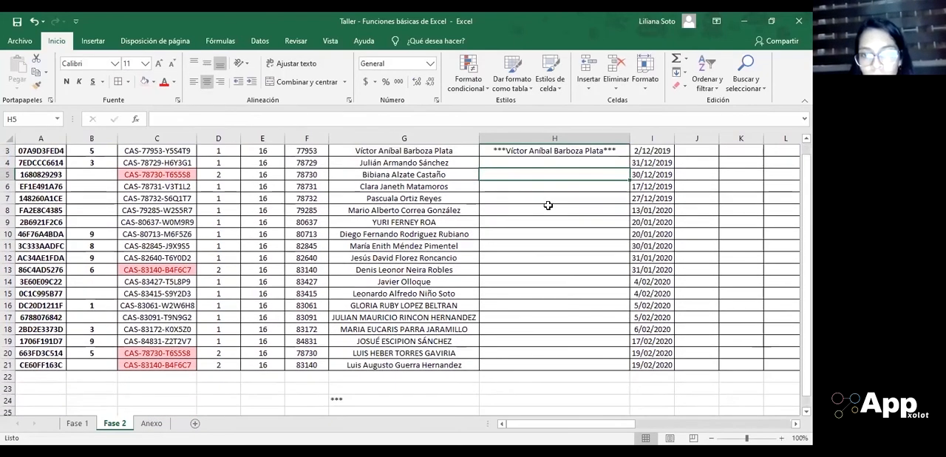
click(352, 399)
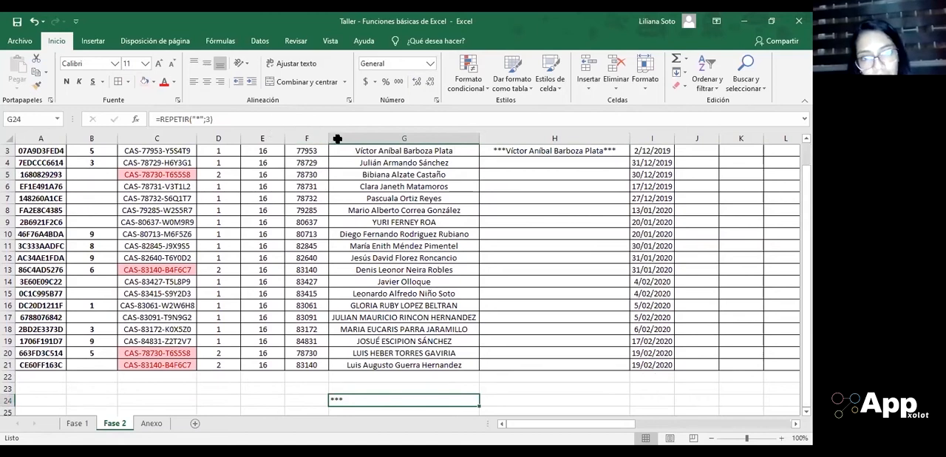
scroll(403, 281, up, 1)
click(546, 198)
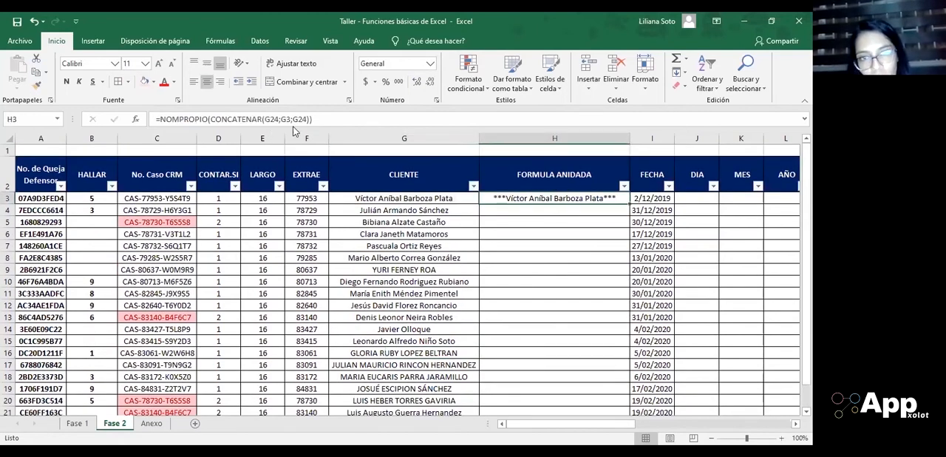
key(ctrl+c)
key(Down)
key(Return)
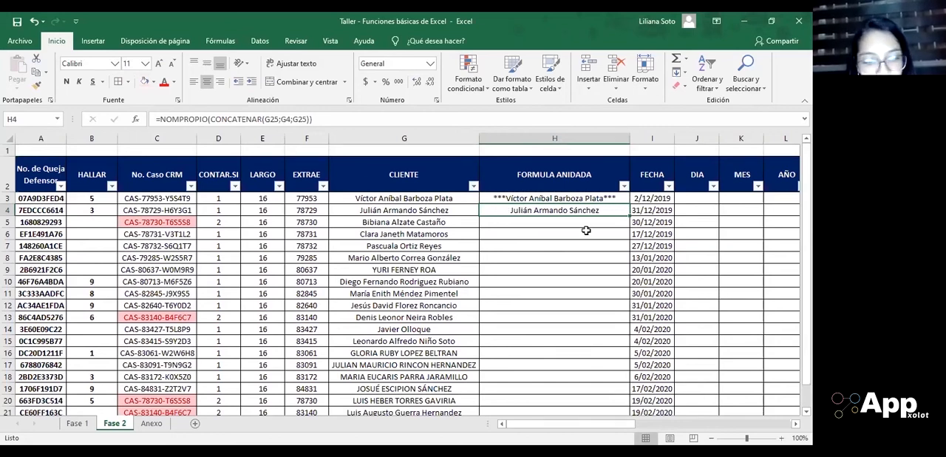
Step: Examine which cells the copied formula in H4 refers to, including the reference below the client list
key(F2)
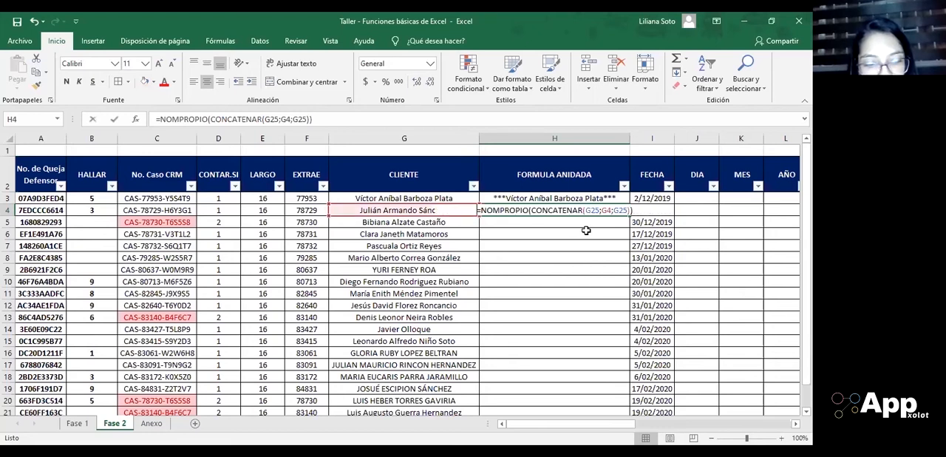
scroll(585, 230, down, 1)
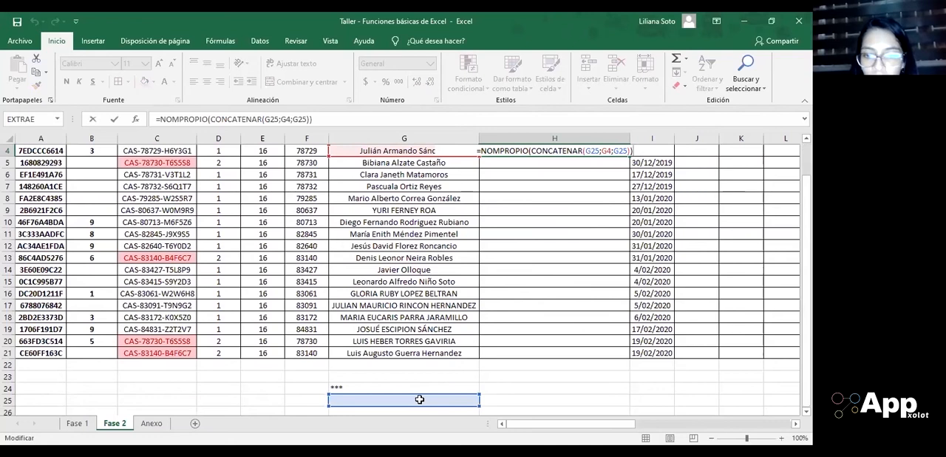
key(ctrl+Return)
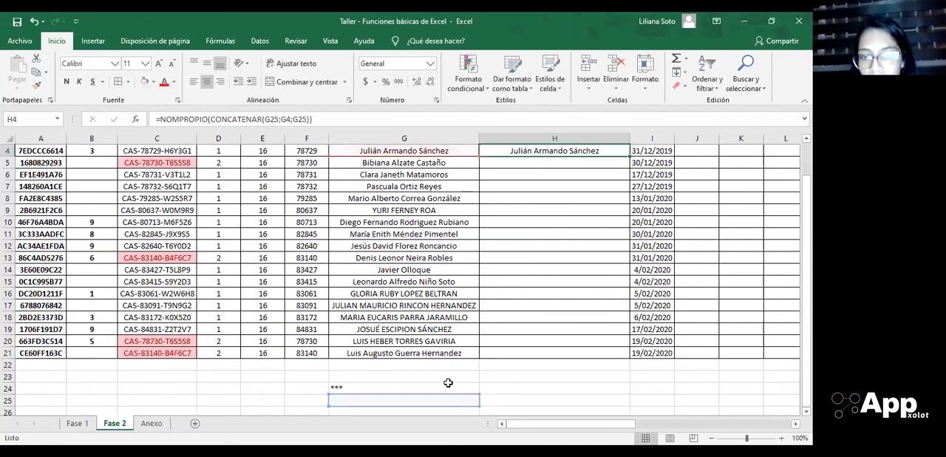
Step: Make both G24 references in the H3 formula absolute, giving =NOMPROPIO(CONCATENAR($G$24;G3;$G$24))
key(Up)
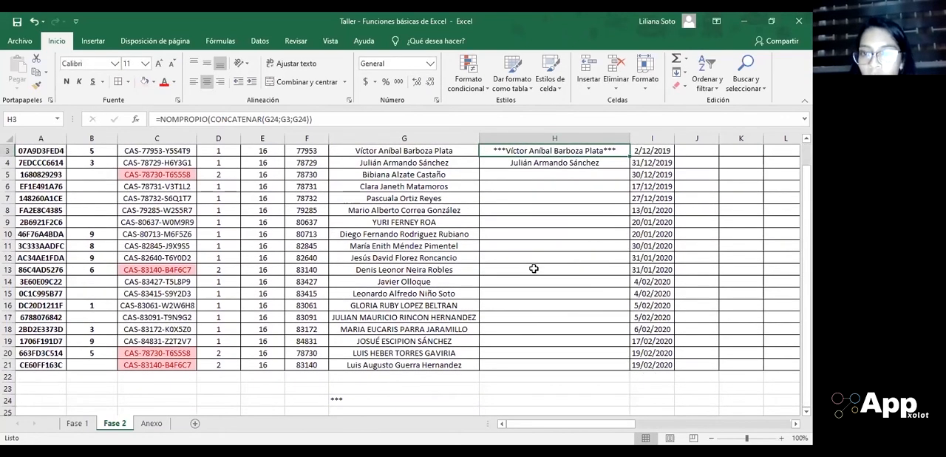
click(305, 118)
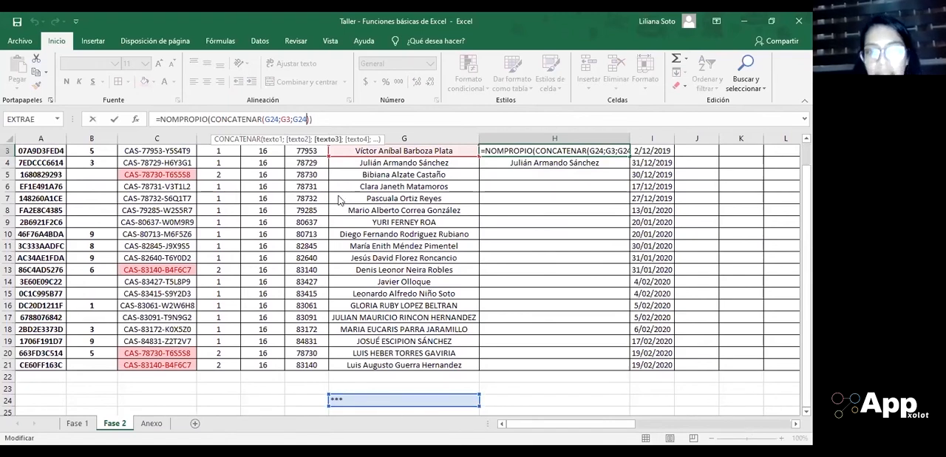
key(shift+Left)
key(shift+Left)
key(shift+Left)
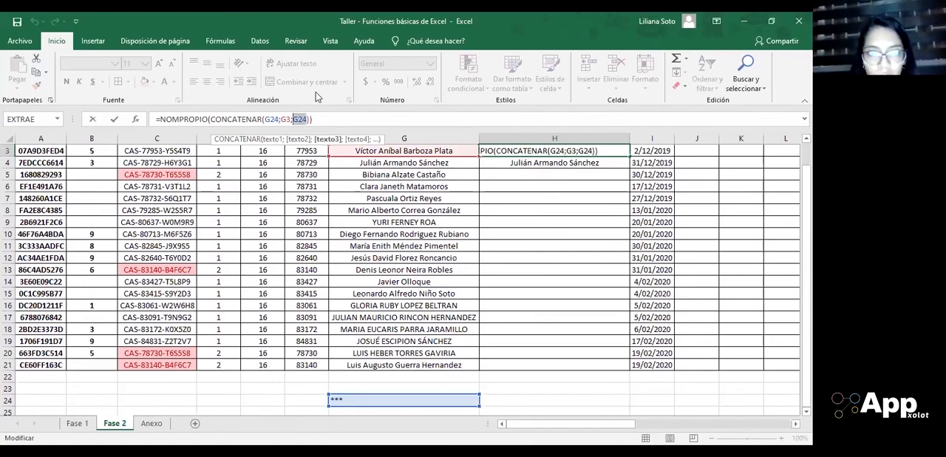
key(F4)
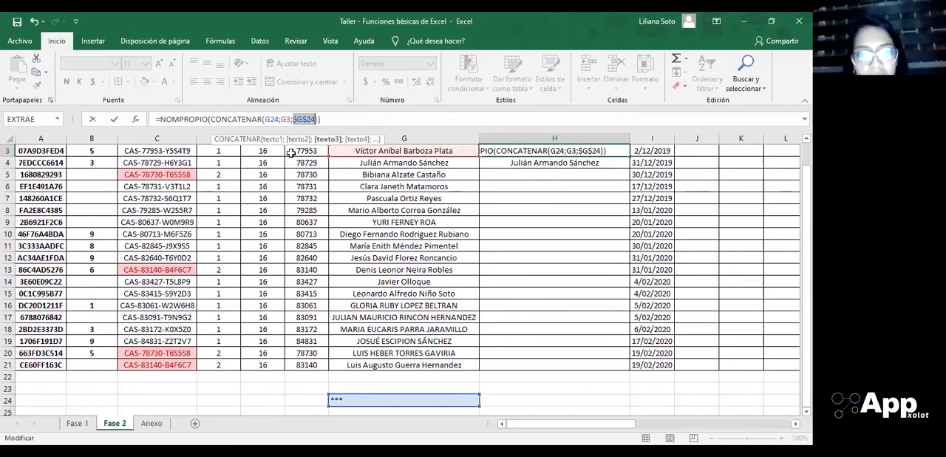
click(275, 118)
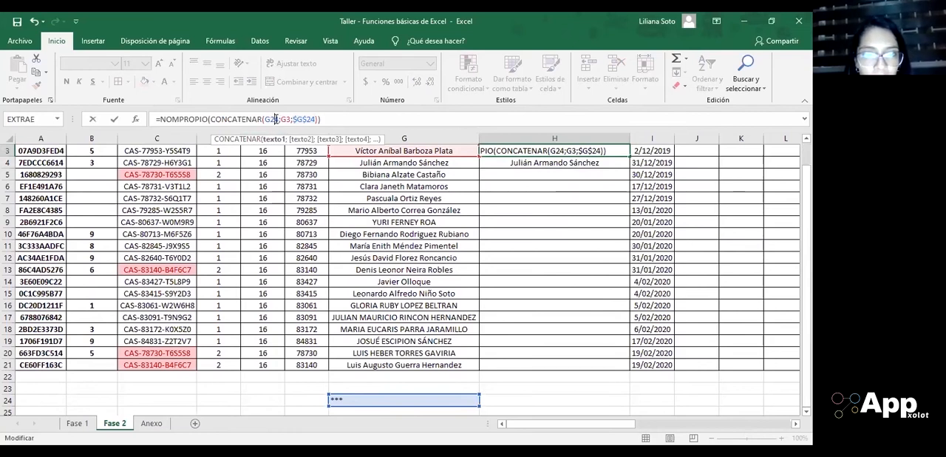
drag(278, 119, 264, 119)
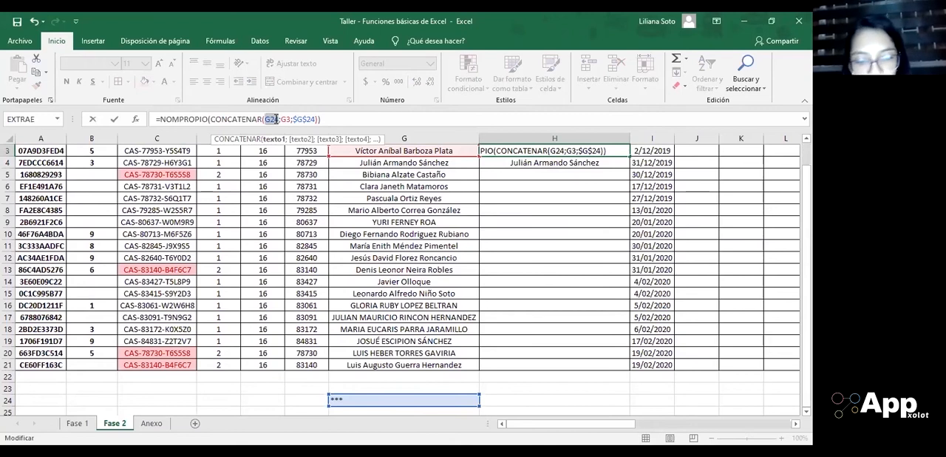
key(F4)
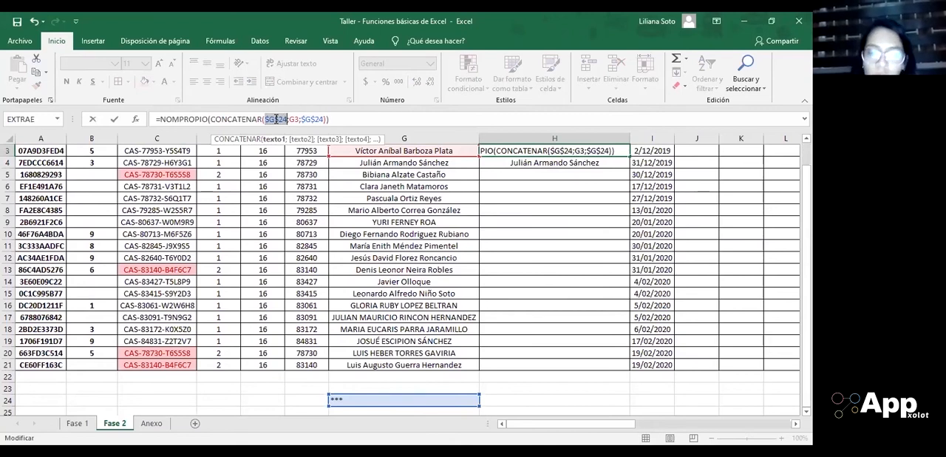
key(Return)
Step: Copy the corrected nested formula from H3 into cell H4
key(Up)
key(ctrl+c)
key(Down)
key(Return)
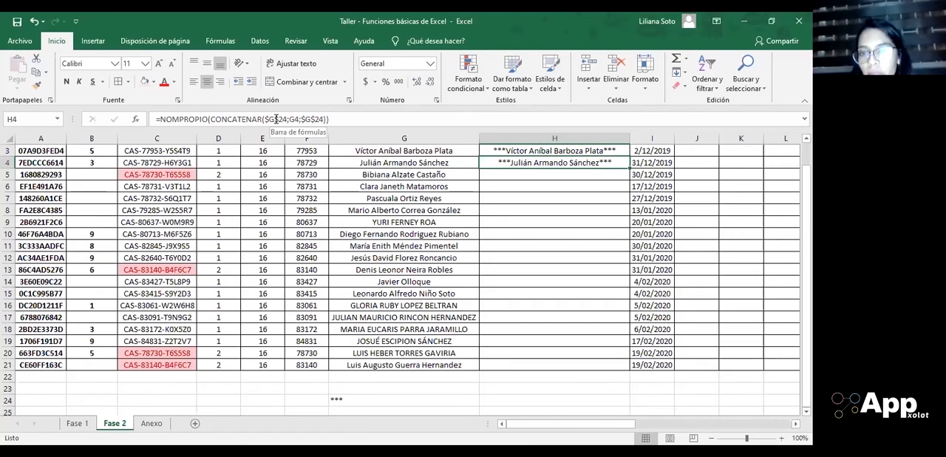
Step: Fill the nested formula with absolute $G$24 references from H4 down the FORMULA ANIDADA column to H21
key(ctrl+c)
key(Left)
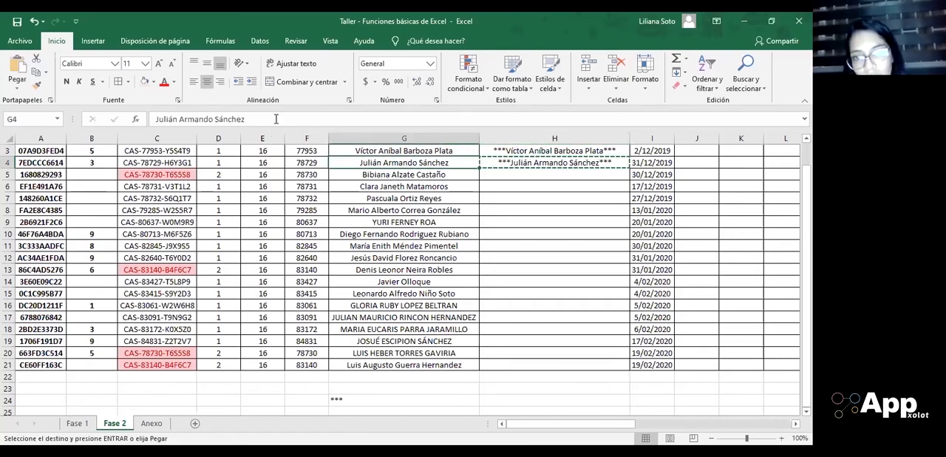
key(ctrl+Down)
key(Right)
key(ctrl+shift+Up)
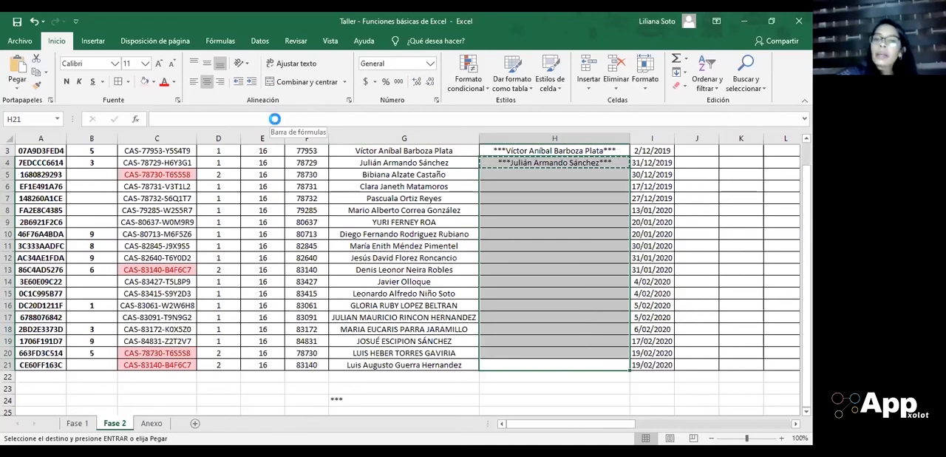
key(Return)
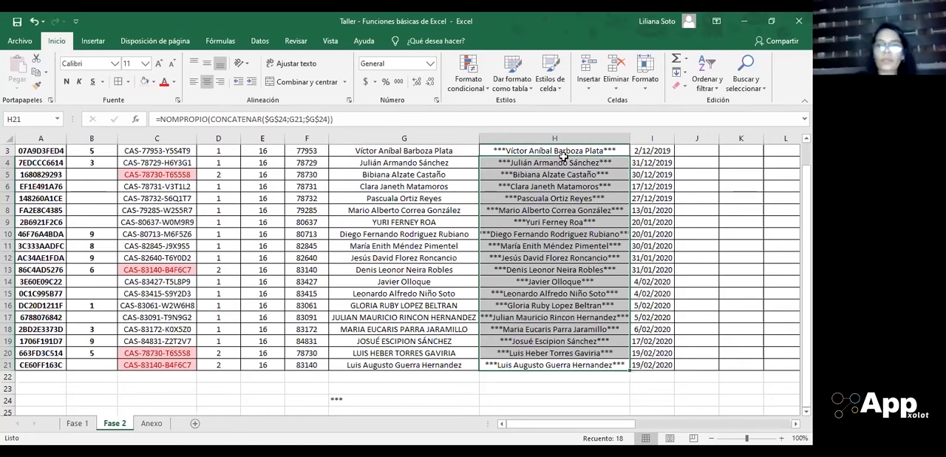
Step: Compare the H3 formula and the FORMULA ANIDADA results with the original names in the CLIENTE column
click(565, 150)
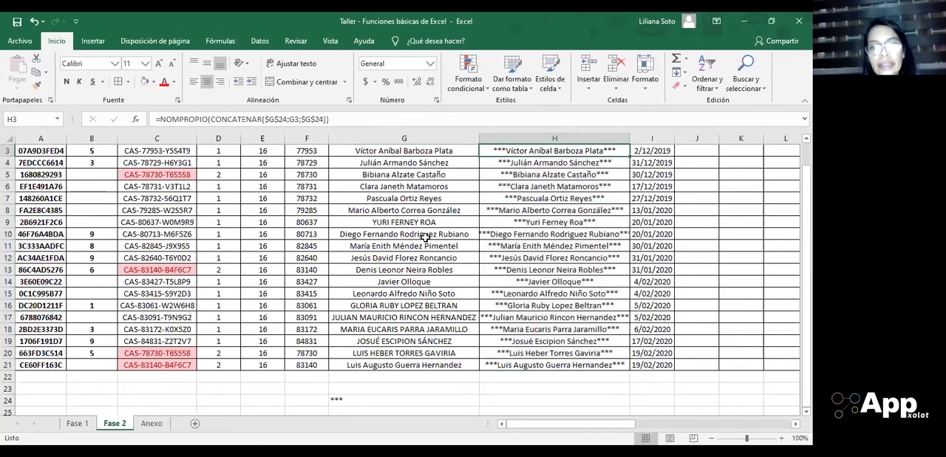
scroll(420, 237, up, 1)
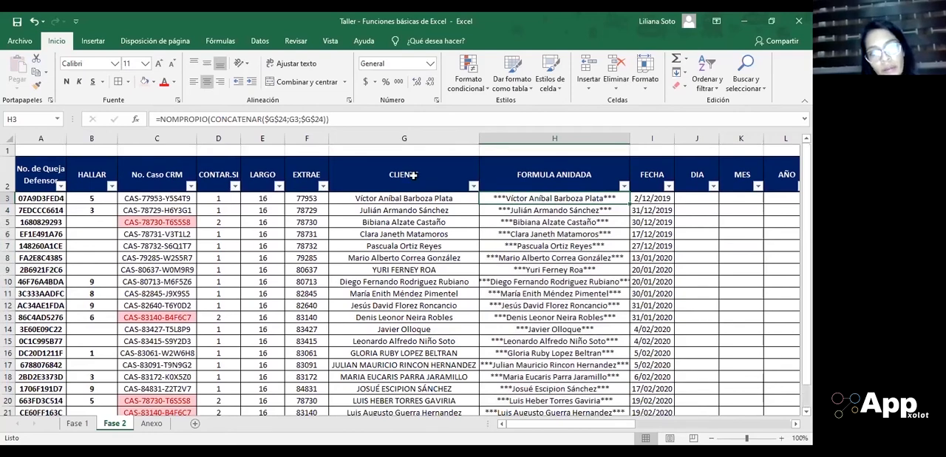
scroll(493, 260, down, 1)
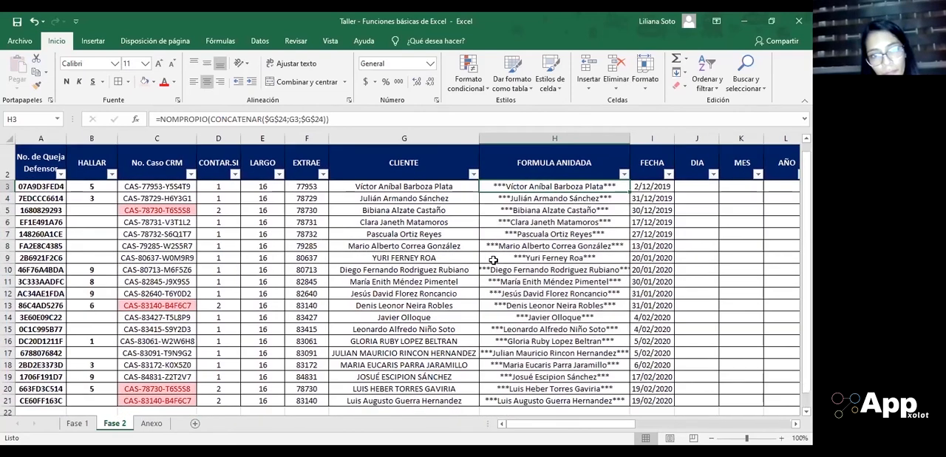
scroll(581, 302, up, 1)
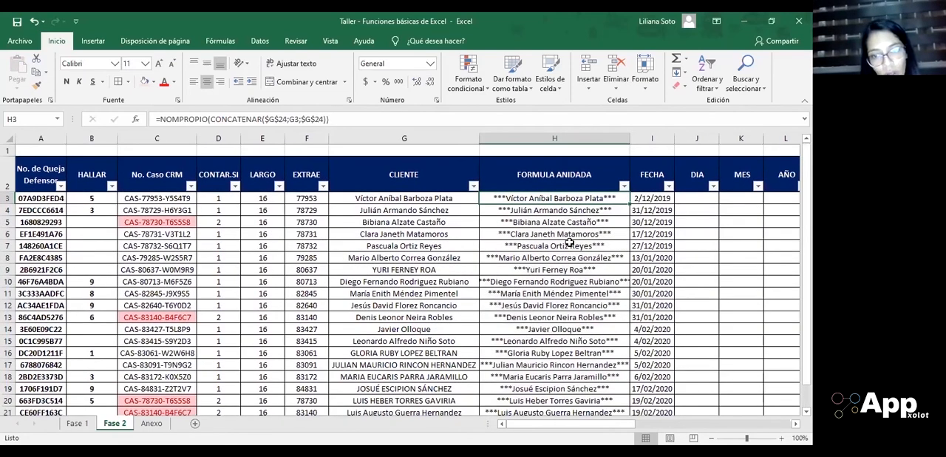
scroll(569, 242, down, 1)
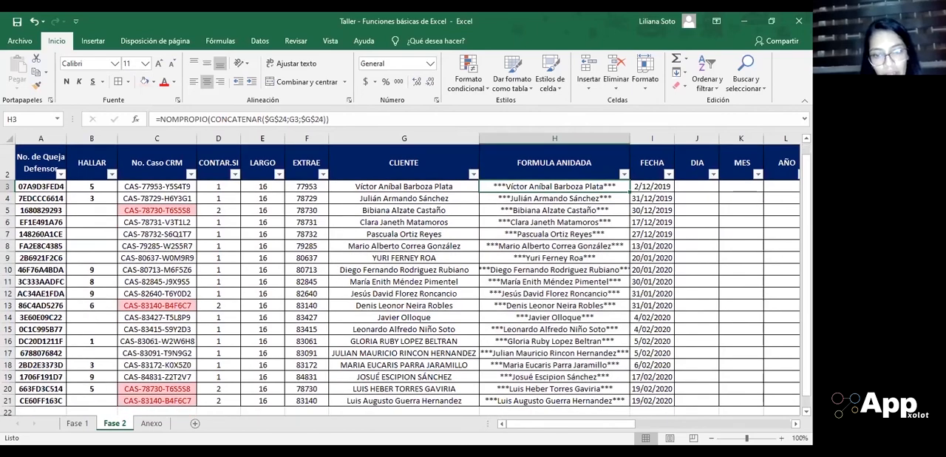
click(404, 365)
scroll(404, 367, down, 1)
scroll(404, 367, up, 1)
scroll(425, 273, down, 3)
Step: Copy the text REPETIR("*";3), without the equals sign, from the formula in G24 and leave that cell unchanged
click(357, 386)
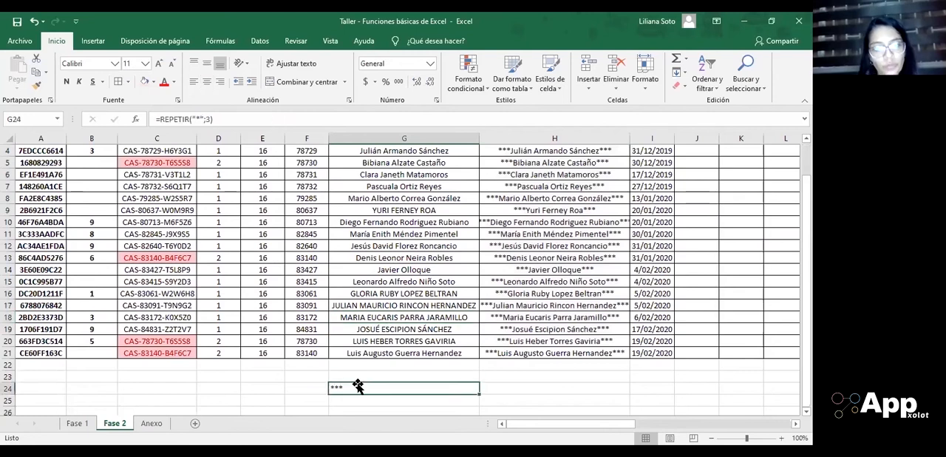
click(222, 116)
drag(216, 119, 161, 120)
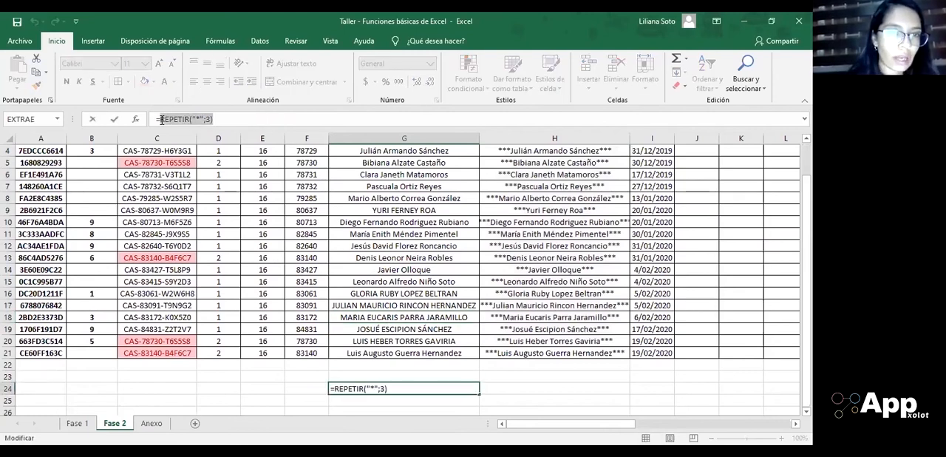
key(ctrl+c)
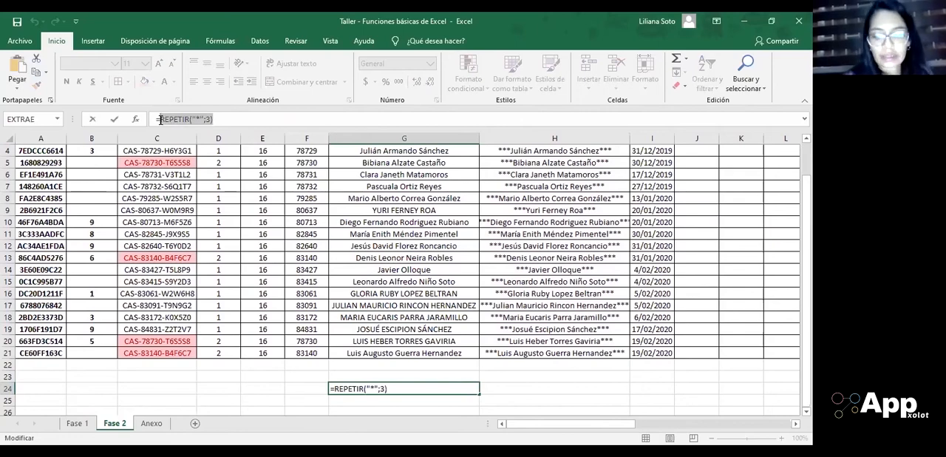
key(Return)
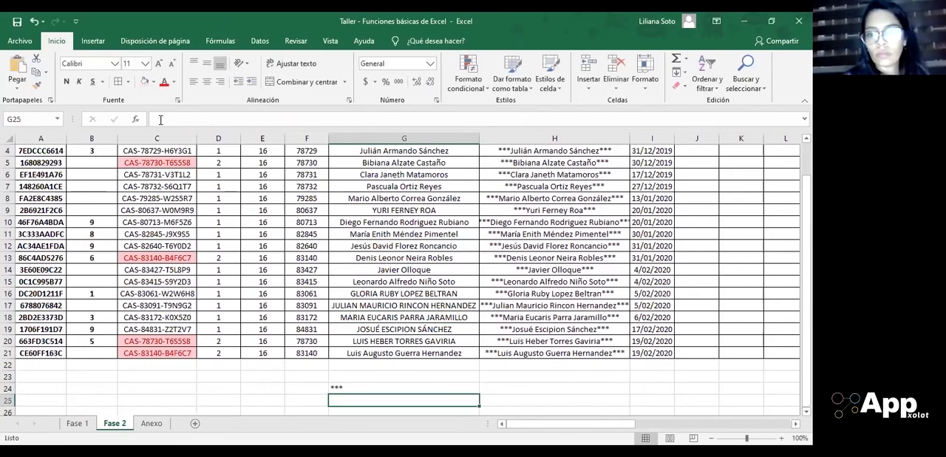
Step: Replace both $G$24 arguments in H4, entering =NOMPROPIO(CONCATENAR(REPETIR("*";3);G4;REPETIR("*";3)))
scroll(406, 259, up, 1)
click(562, 207)
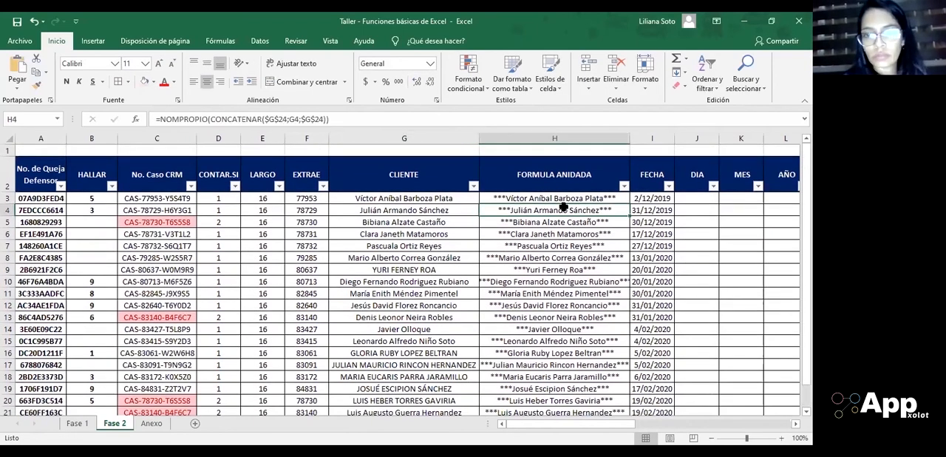
click(285, 121)
click(286, 120)
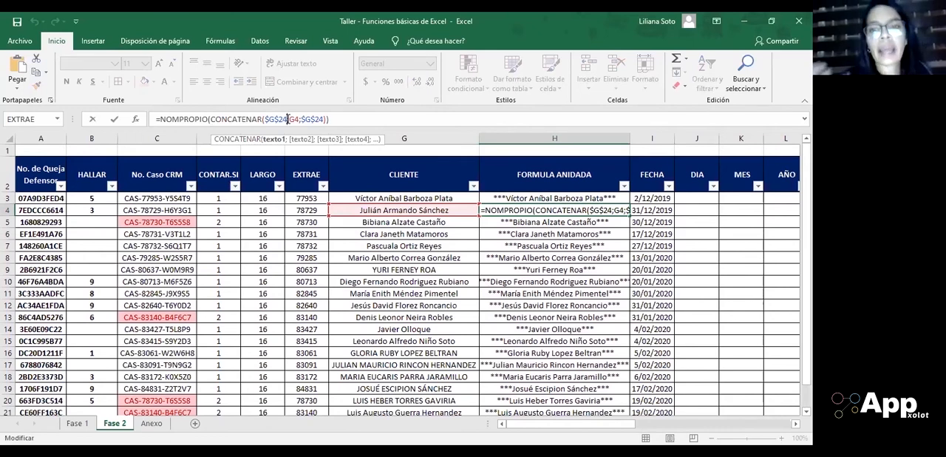
drag(287, 119, 265, 119)
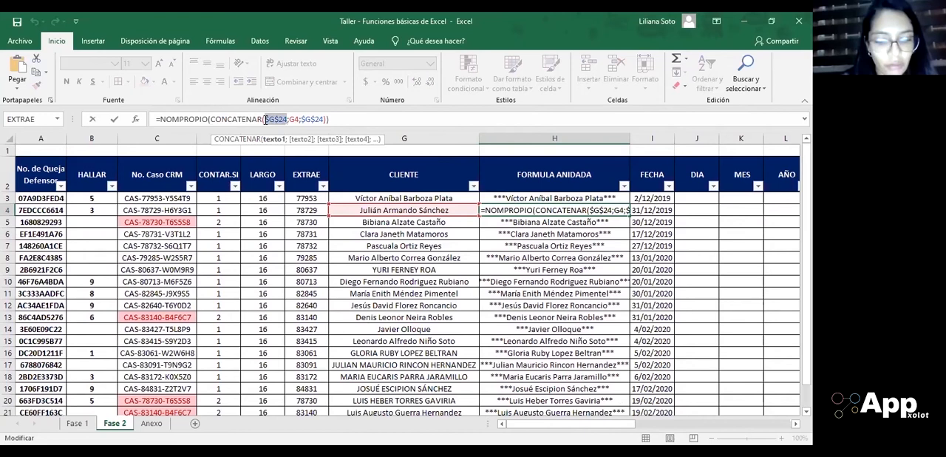
key(ctrl+v)
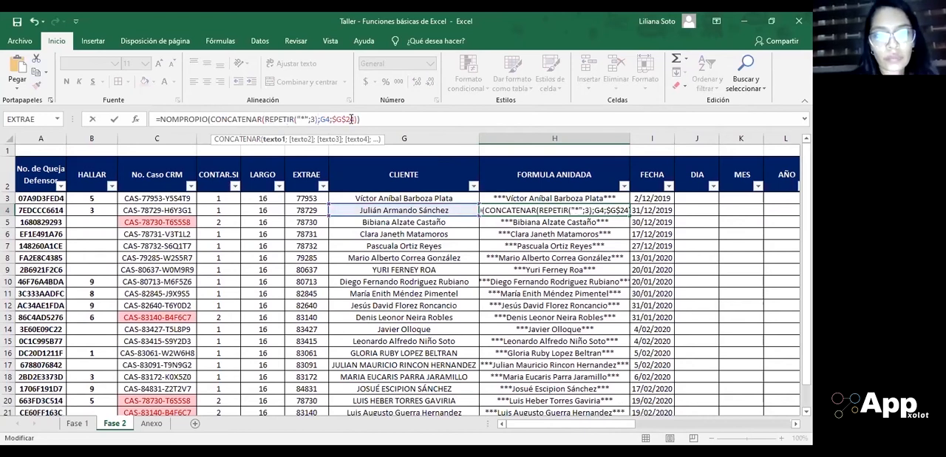
drag(355, 119, 333, 120)
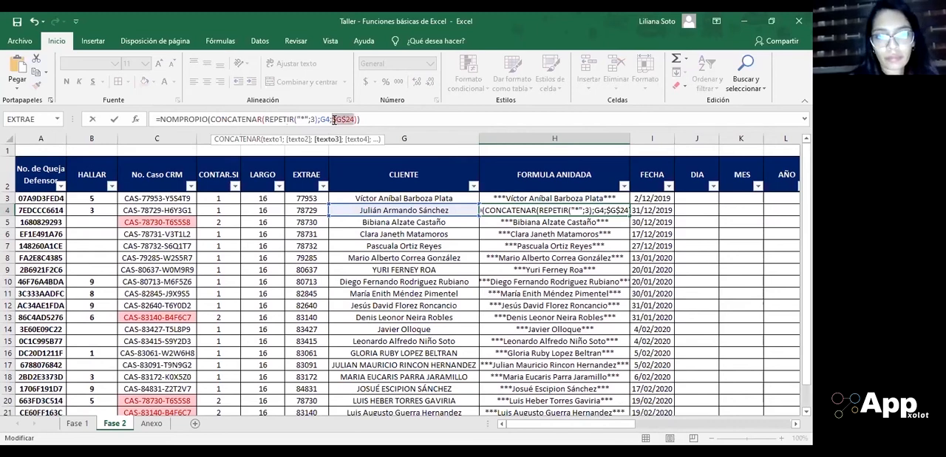
key(ctrl+v)
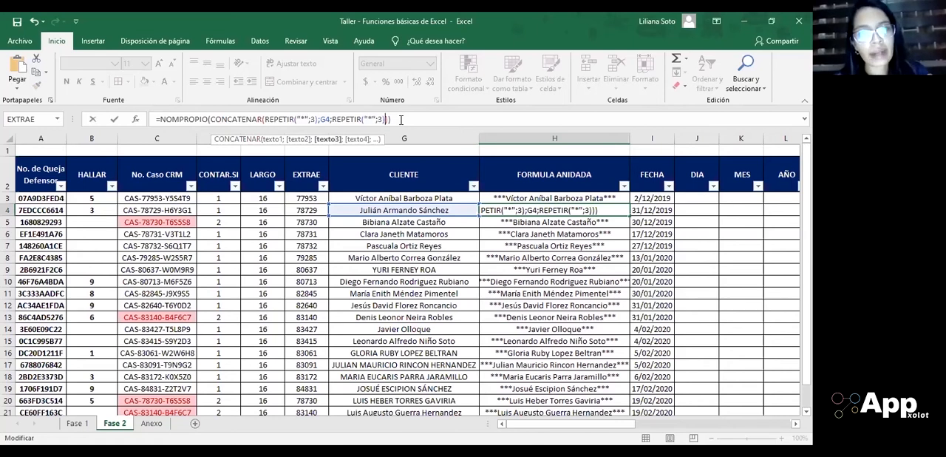
text())
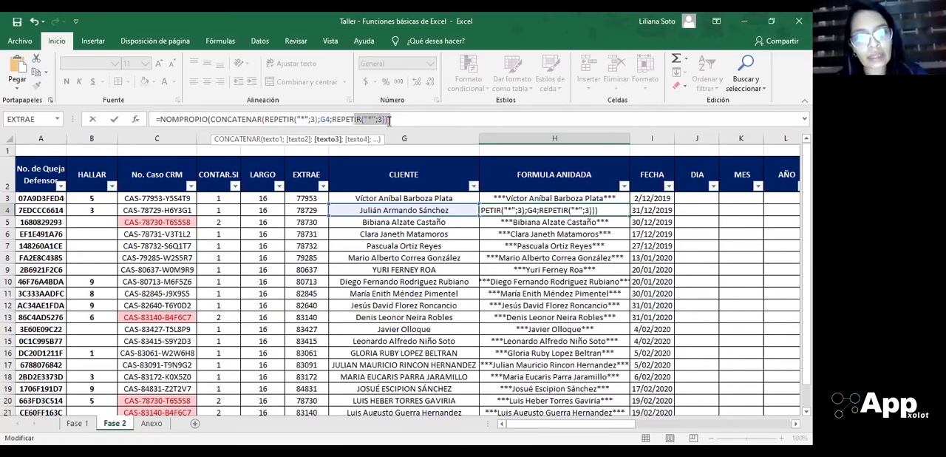
key(Return)
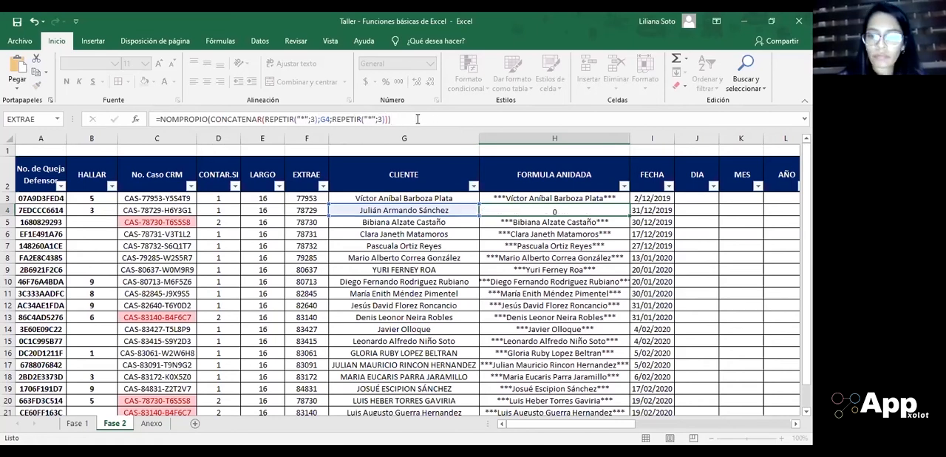
Step: Copy the fully nested REPETIR formula from H4 down the FORMULA ANIDADA column to H21
key(Up)
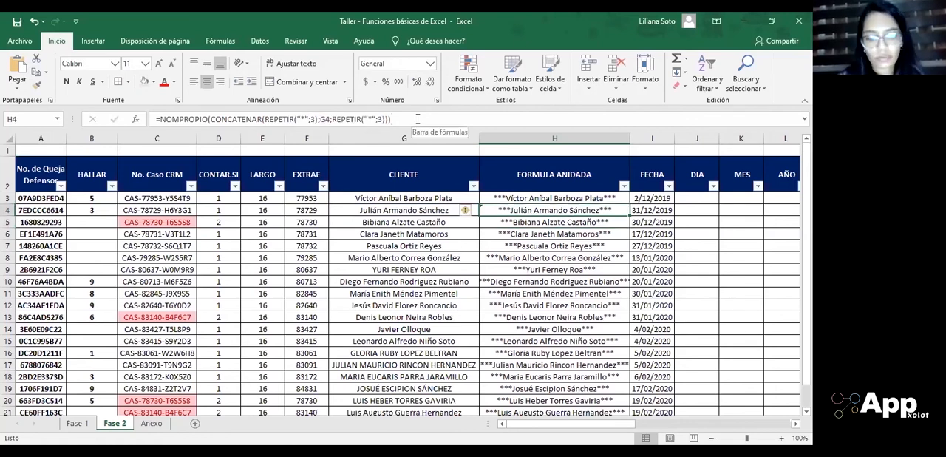
key(ctrl+c)
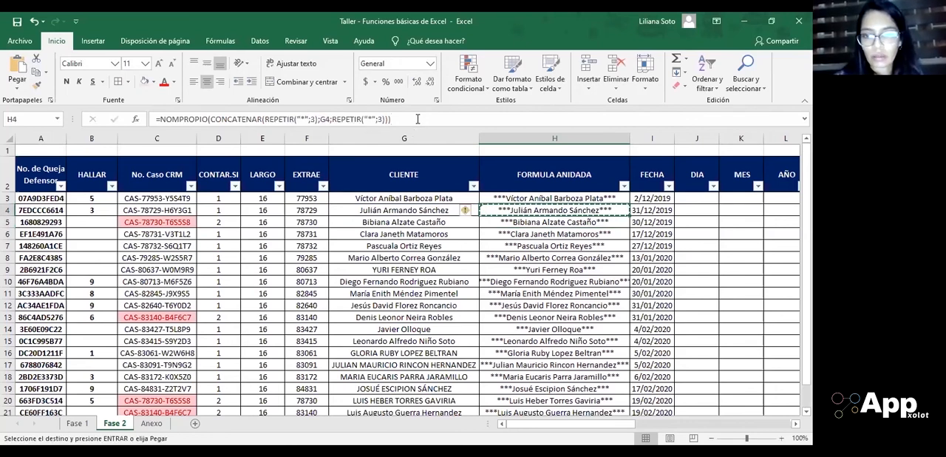
key(Down)
key(Up)
key(ctrl+shift+Down)
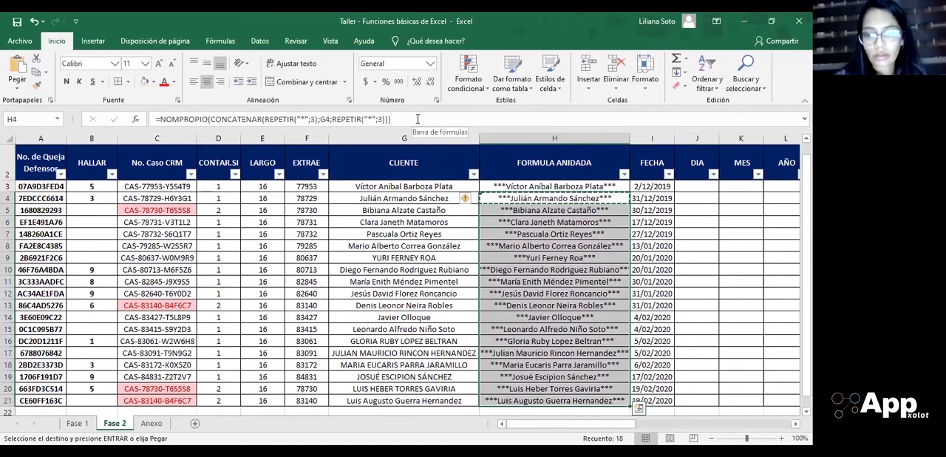
key(Return)
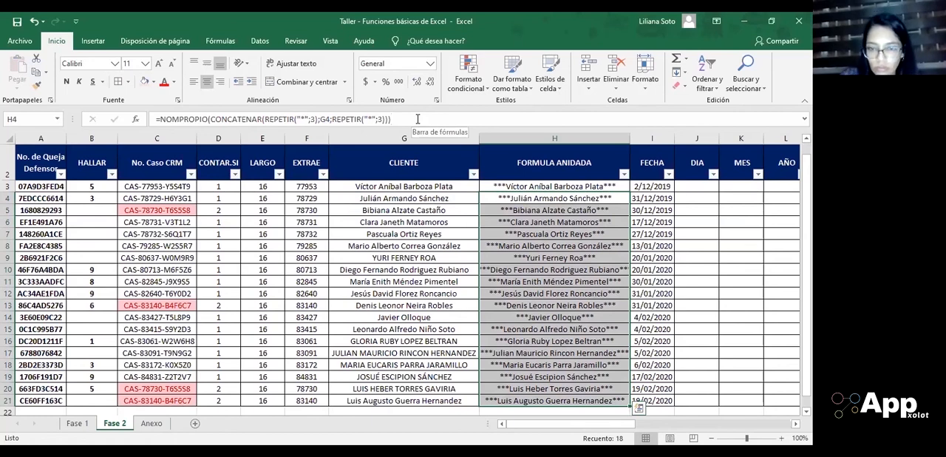
Step: Look over the columns from FECHA to FECHA ANIDADA, and return to cell H4
key(Right)
key(Right)
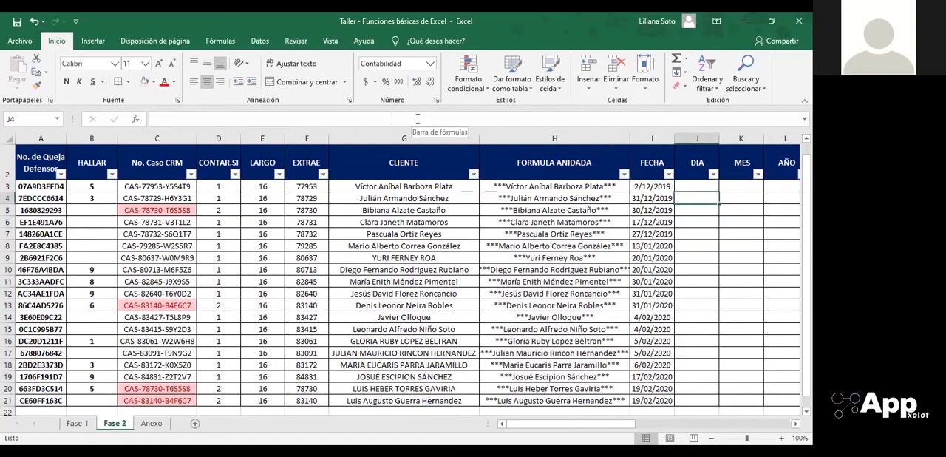
key(Right)
key(Right)
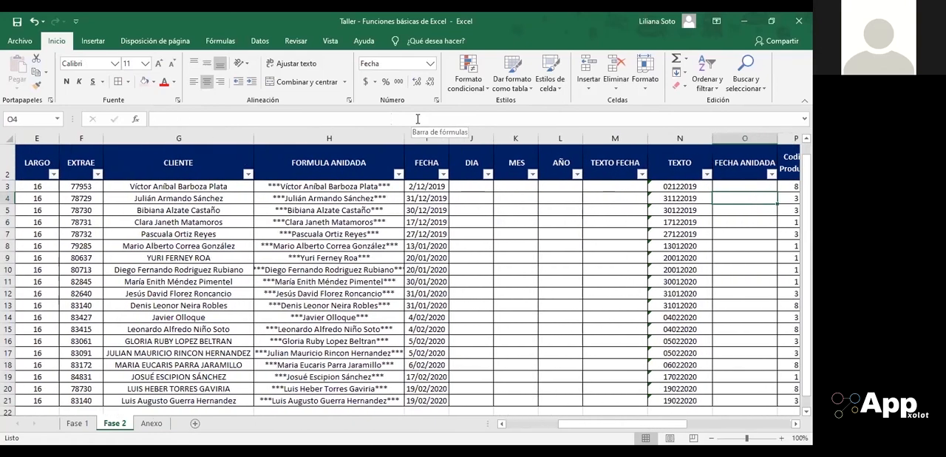
key(Left)
key(Left)
key(Left)
key(Left)
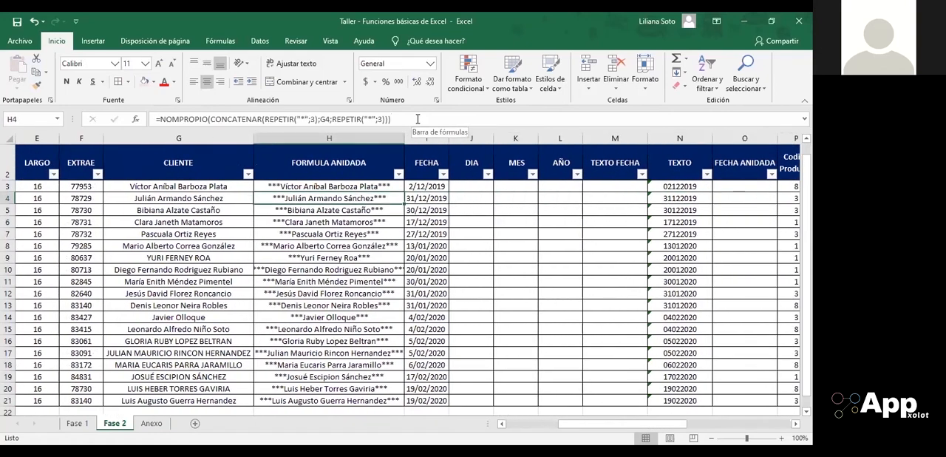
Step: Examine the nested NOMPROPIO and CONCATENAR formula in H3 with its $G$24 references, leaving the cell unchanged
key(Left)
key(Right)
key(Up)
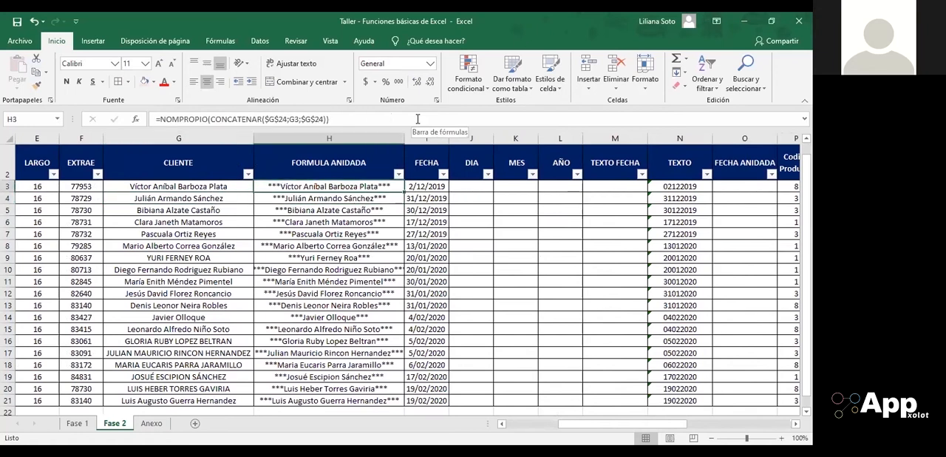
click(353, 120)
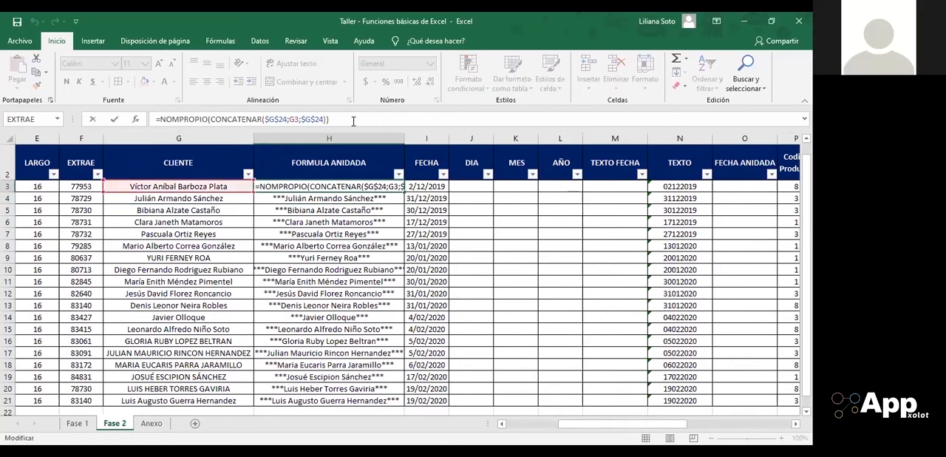
key(Escape)
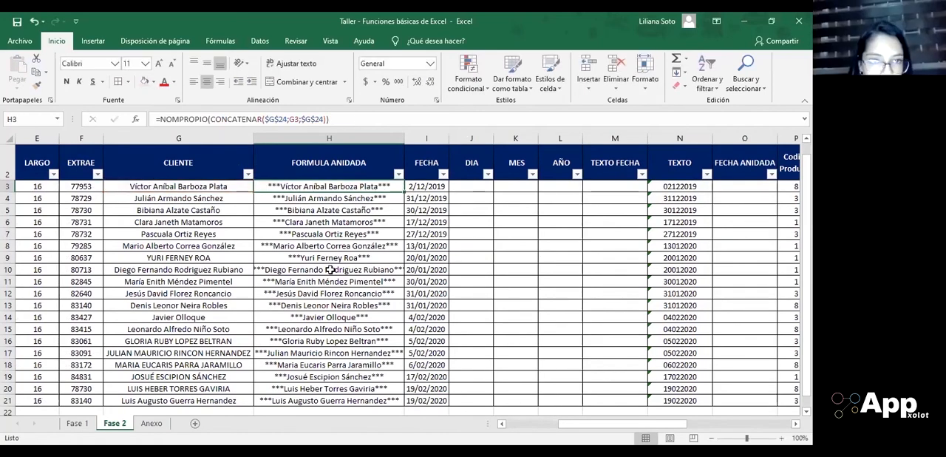
Step: Inspect the REPETIR formula in helper cell G24 that supplies the asterisks, leaving it unchanged
scroll(331, 268, down, 2)
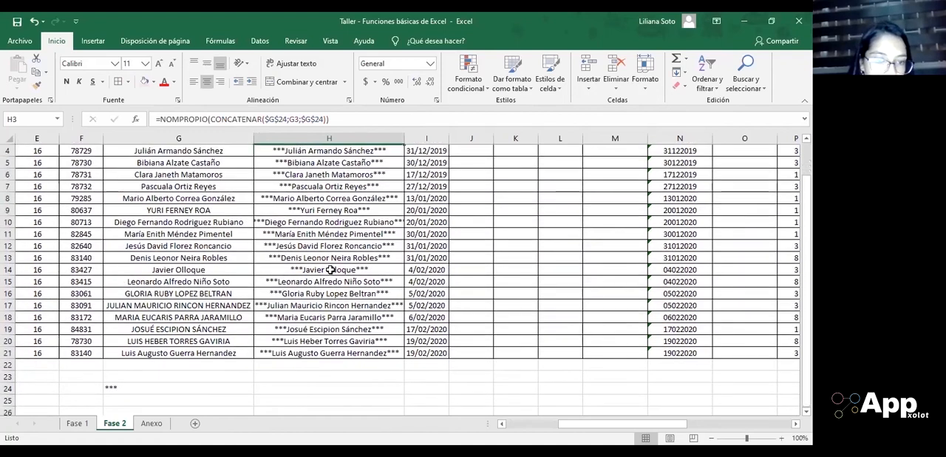
click(135, 361)
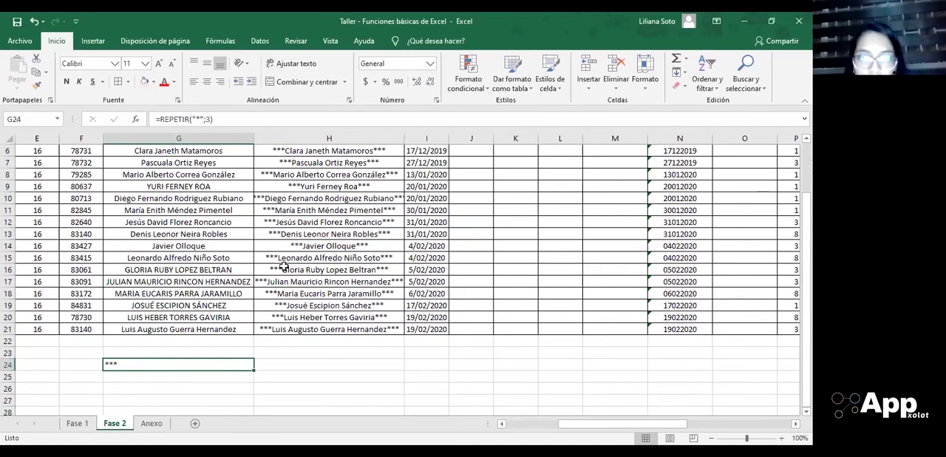
scroll(284, 267, up, 2)
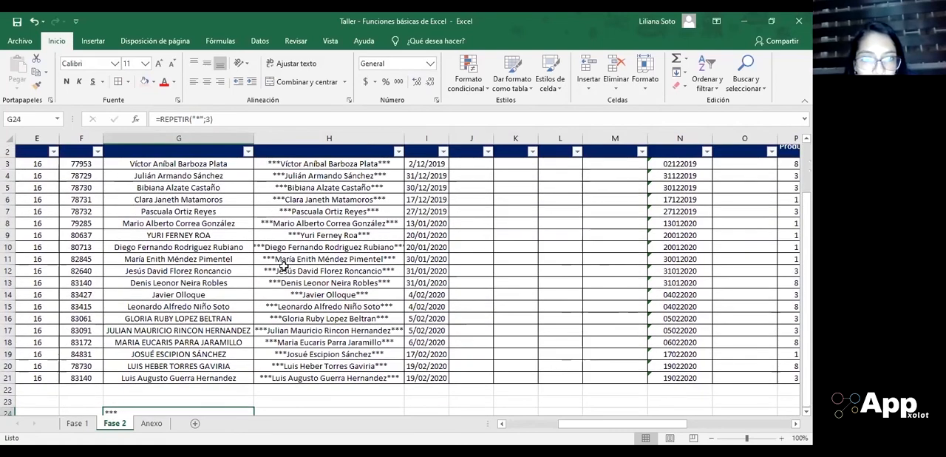
scroll(284, 267, down, 1)
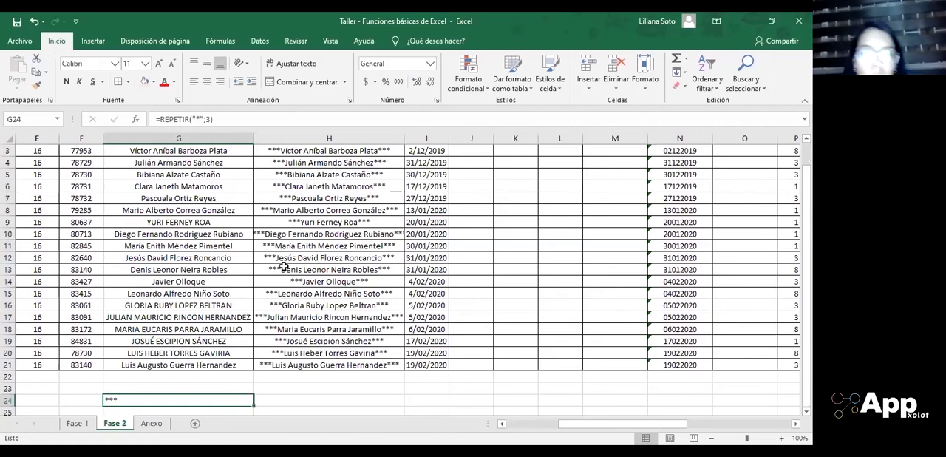
scroll(283, 267, up, 1)
scroll(284, 267, down, 2)
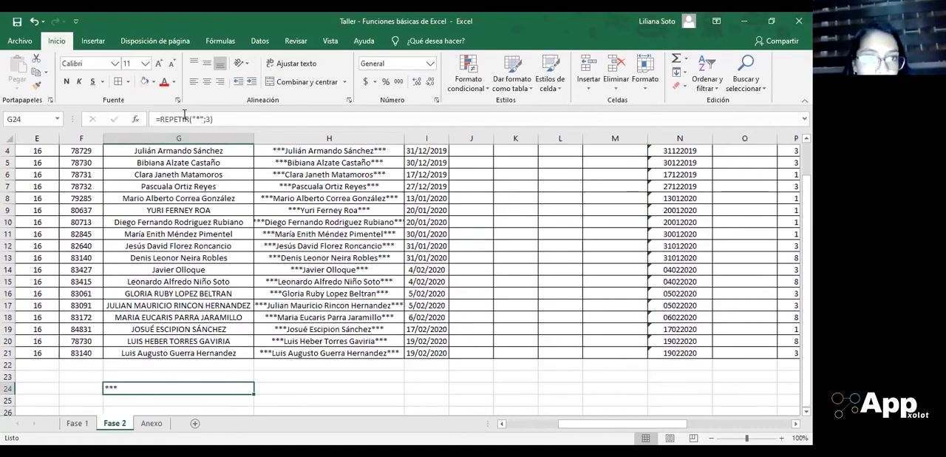
click(214, 119)
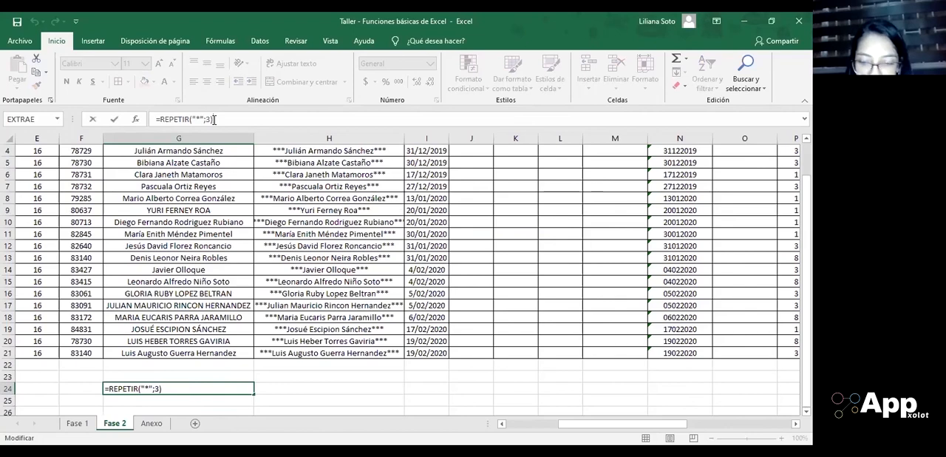
key(Return)
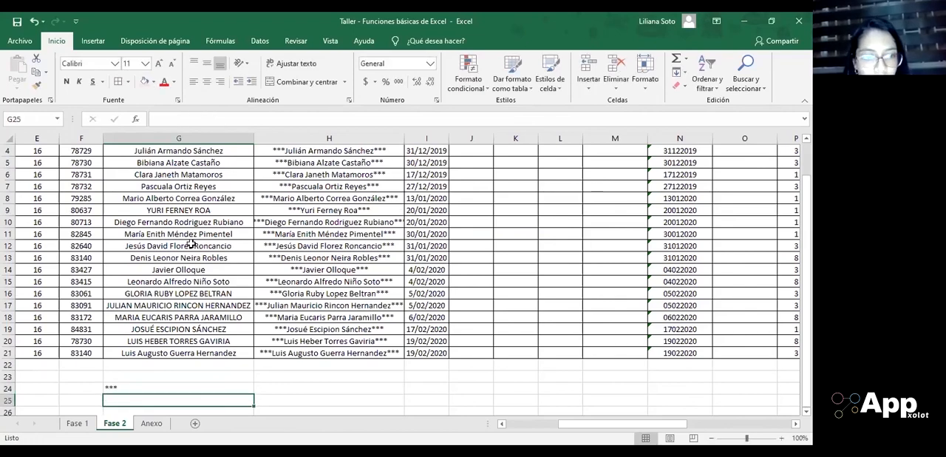
Step: Return to H3 and review how its formula wraps the G3 text with the G24 references, without editing it
scroll(191, 244, up, 1)
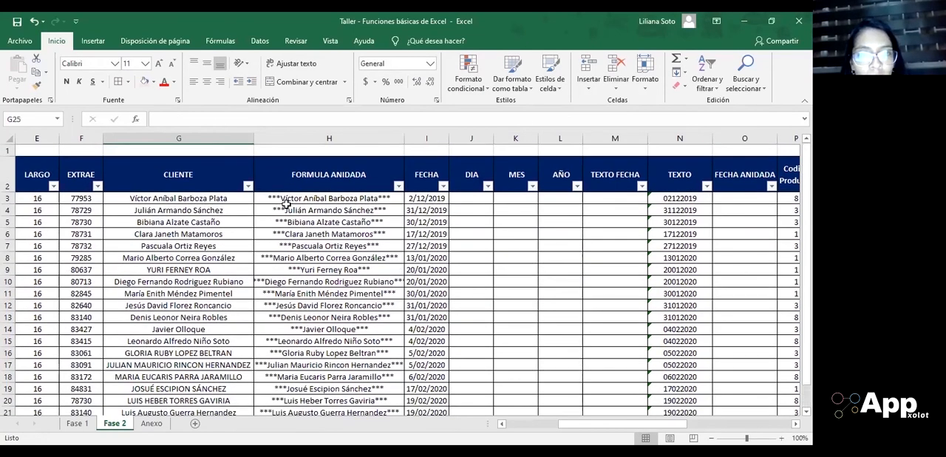
click(286, 203)
click(361, 112)
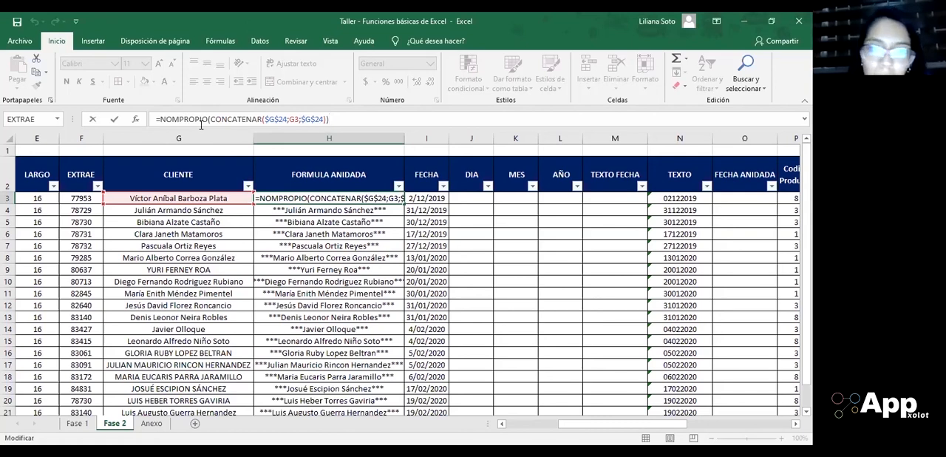
key(Return)
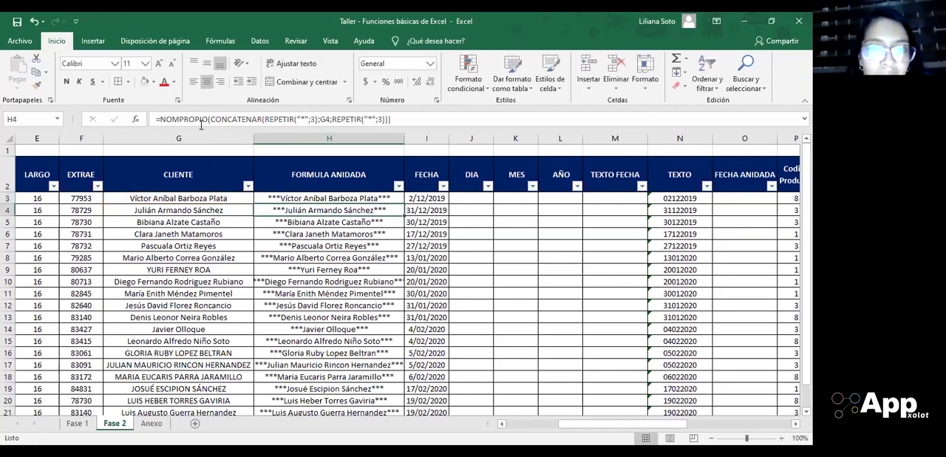
Step: Set the repeat count of the second REPETIR in H4 to 6, giving =NOMPROPIO(CONCATENAR(REPETIR("*";3);G4;REPETIR("*";6))), and check H4 against the column
click(393, 119)
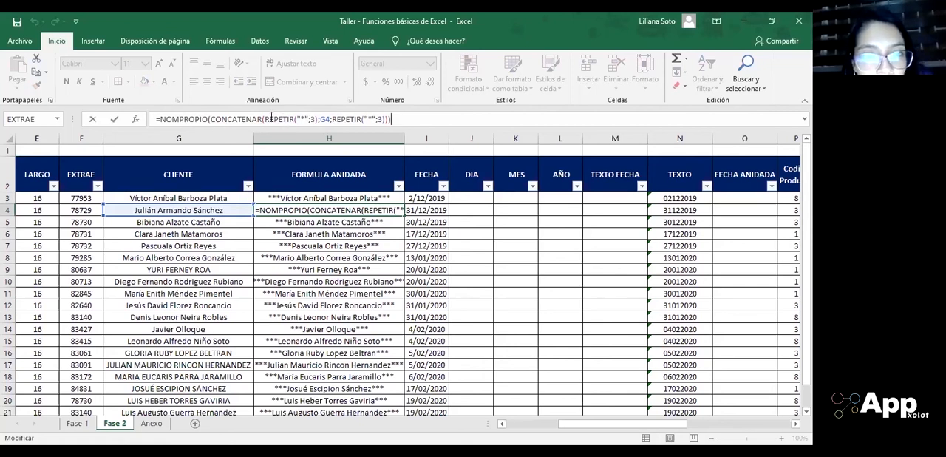
click(309, 119)
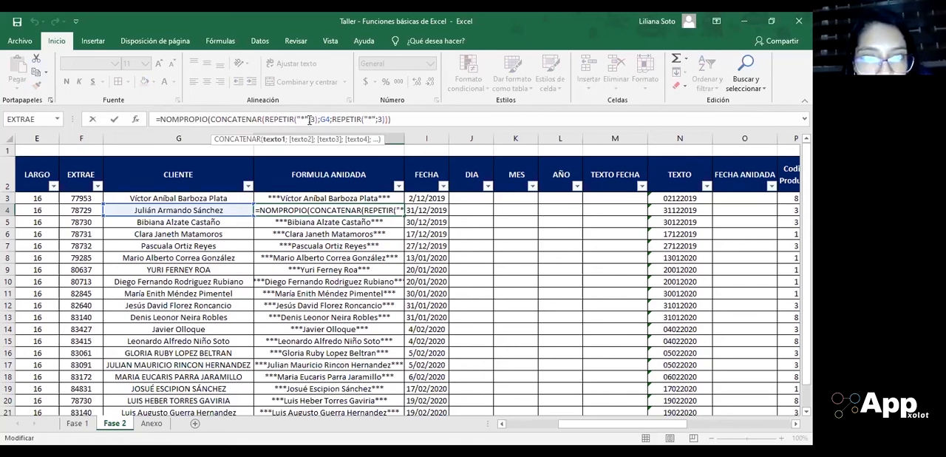
click(314, 120)
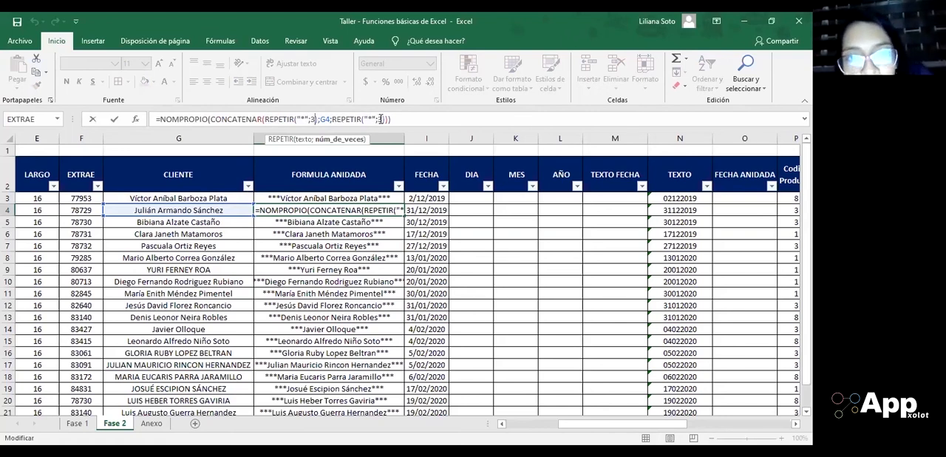
text())
click(383, 121)
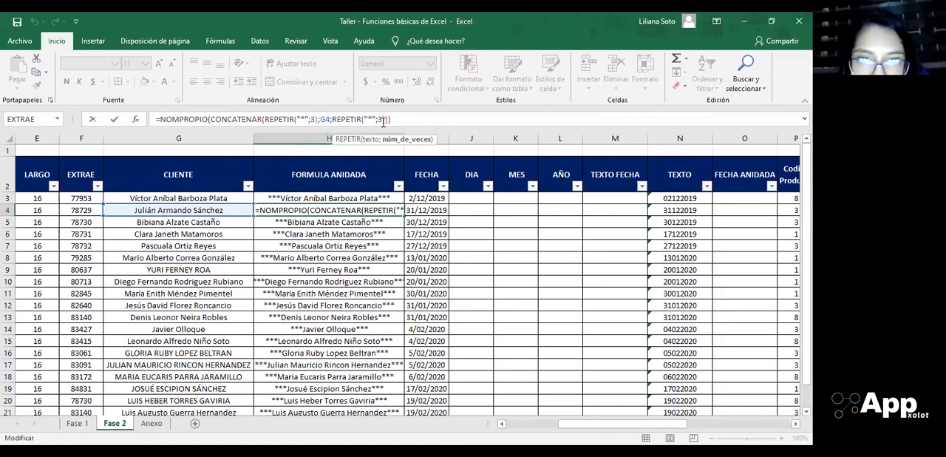
key(BackSpace)
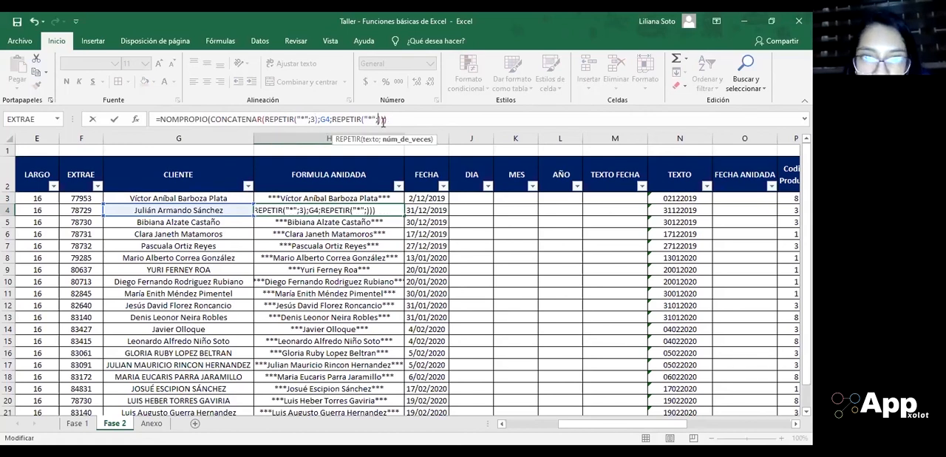
text(2)
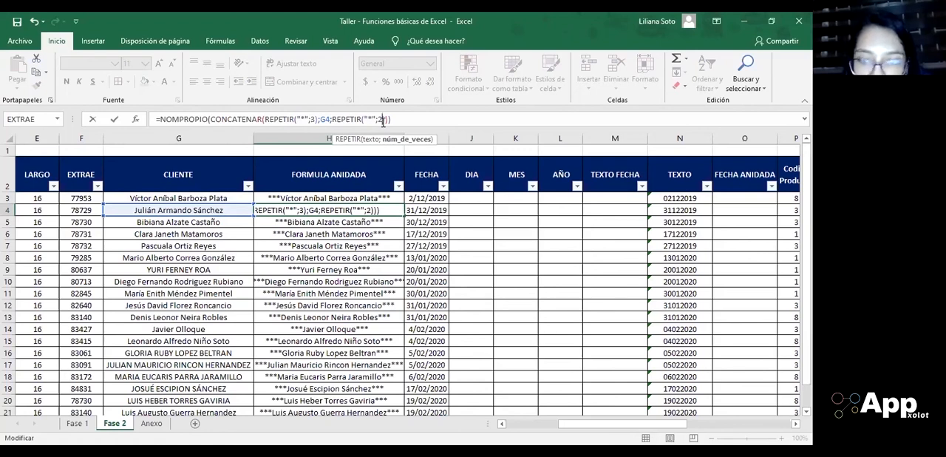
key(BackSpace)
text(6)
key(Return)
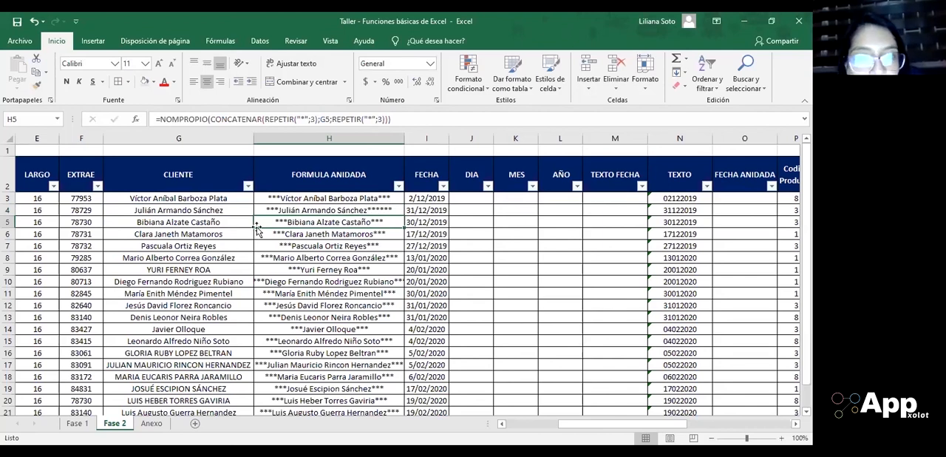
click(273, 209)
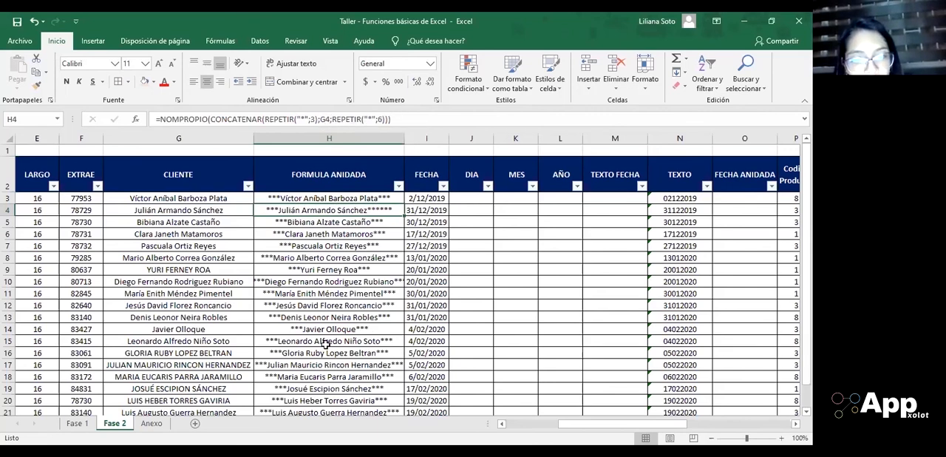
scroll(281, 319, down, 1)
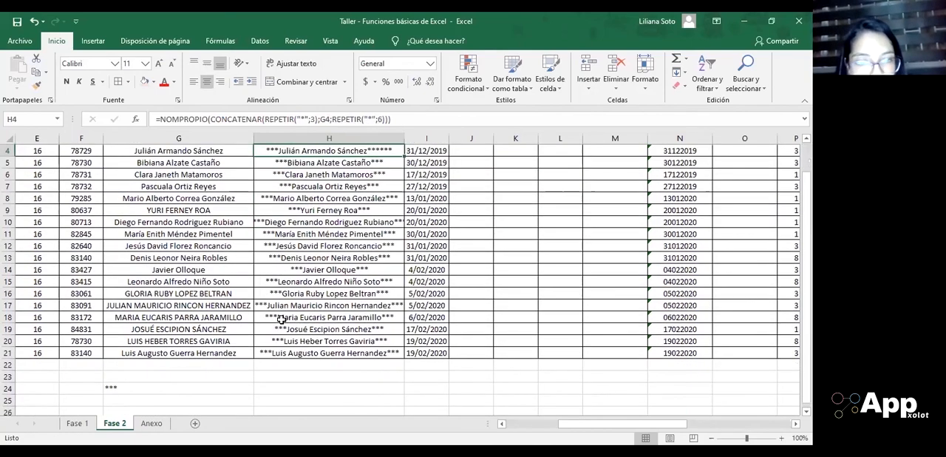
scroll(253, 198, up, 1)
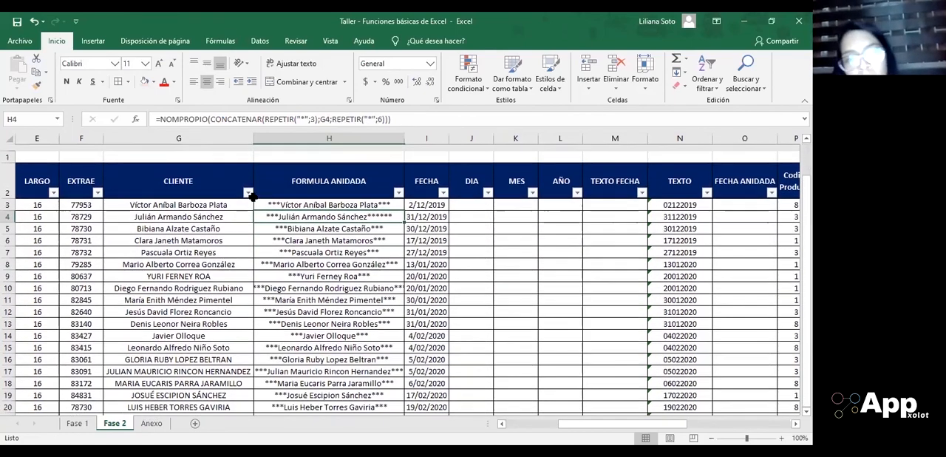